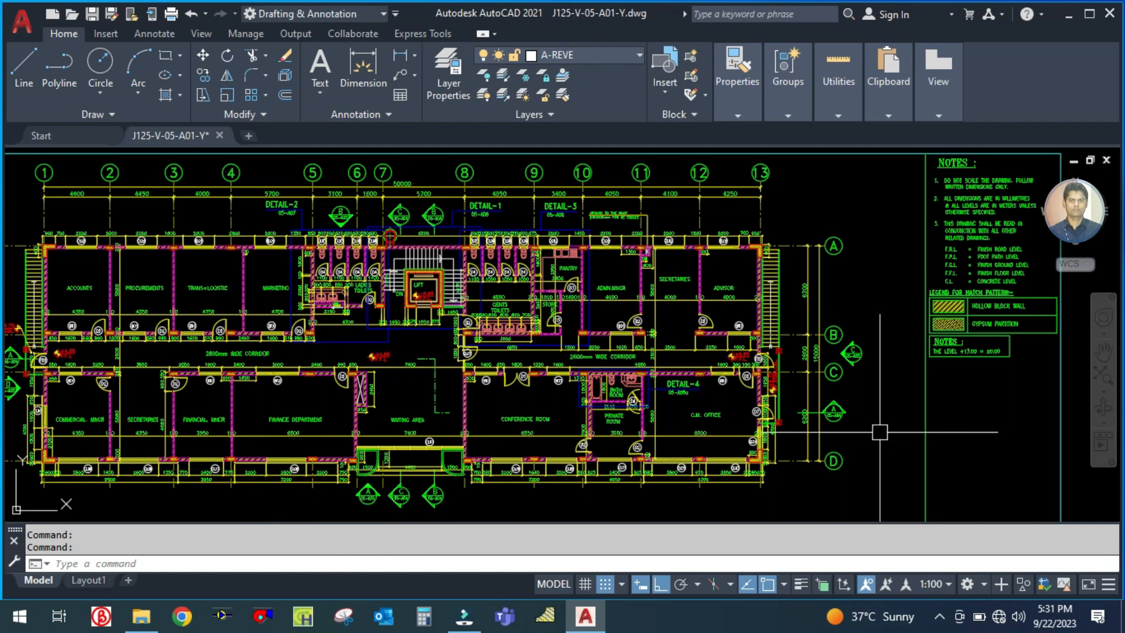
Switch to HAP and open the project "Hamriya Steel Office Building - 05"
{"action": "left_click", "coordinate": [303, 616]}
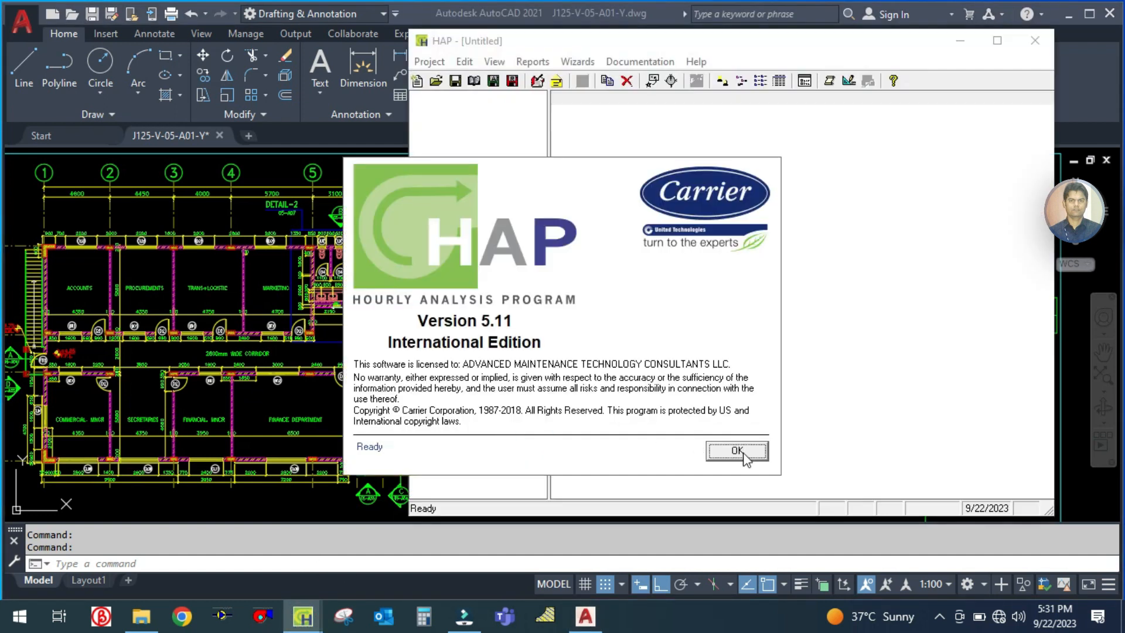
{"action": "left_click", "coordinate": [741, 452]}
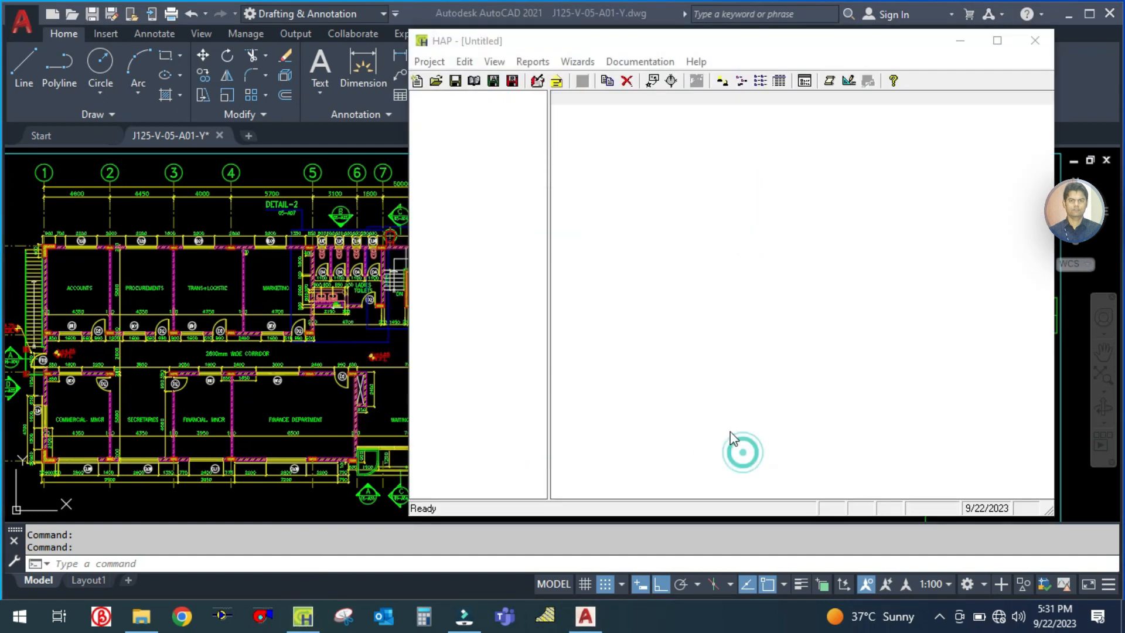
{"action": "left_click", "coordinate": [394, 344]}
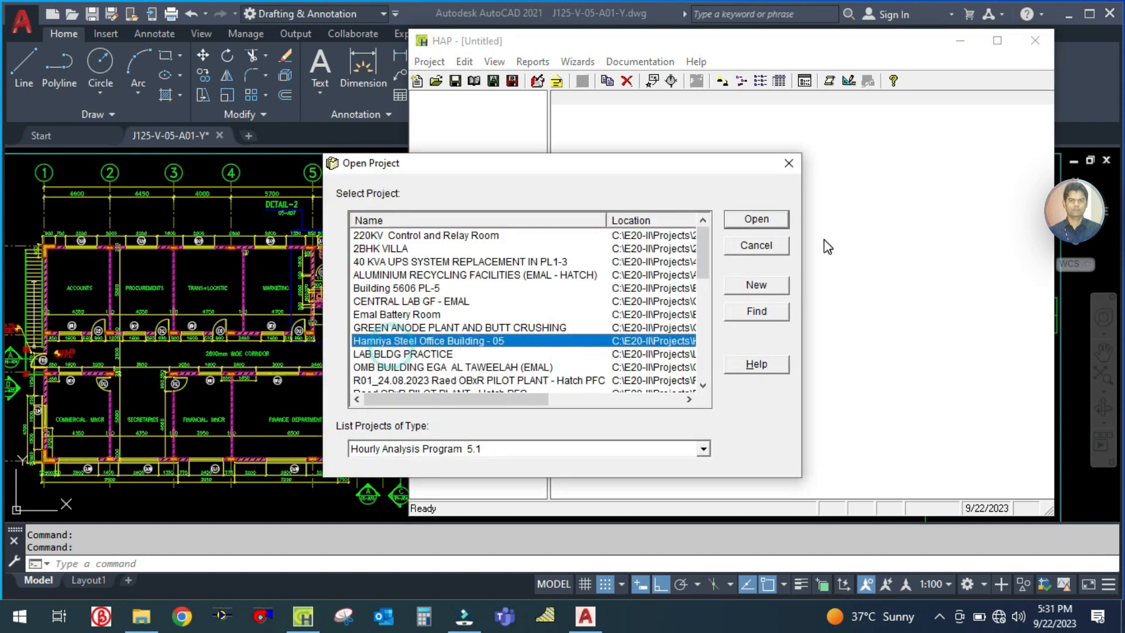
{"action": "left_click", "coordinate": [765, 220]}
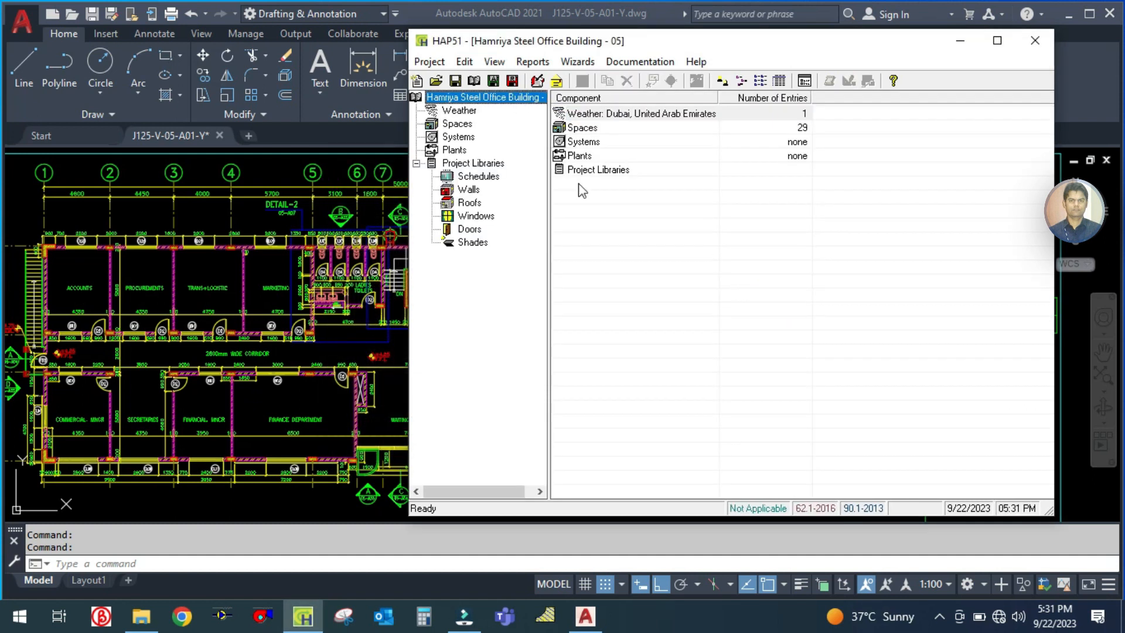
Show the project's list of spaces and duplicate the FF-CONFERENCE ROOM space
{"action": "left_click", "coordinate": [457, 126]}
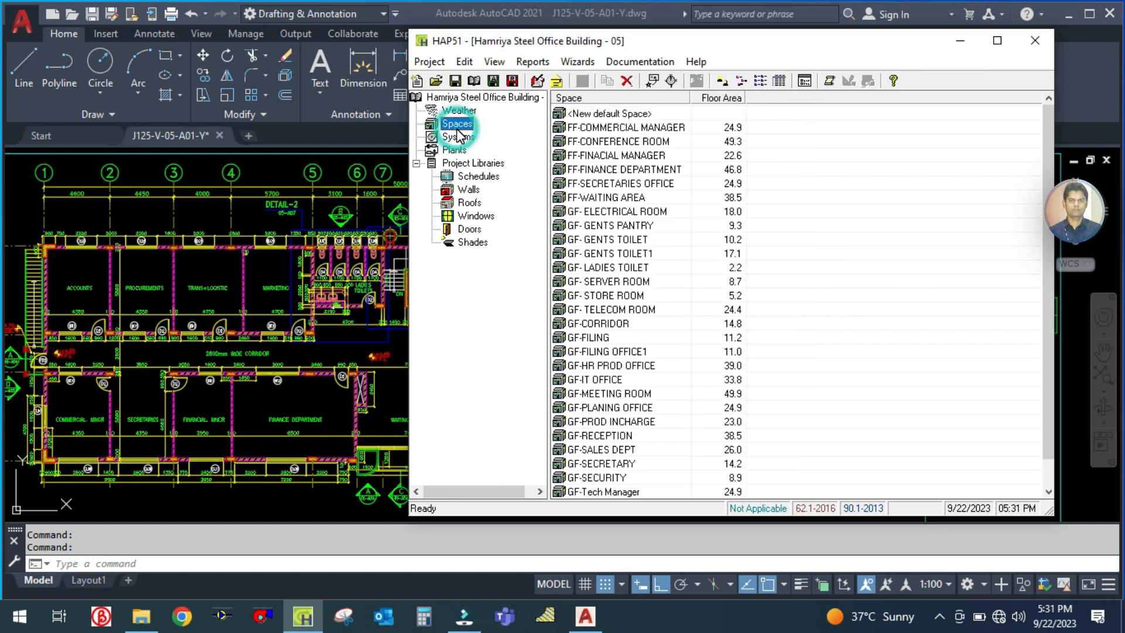
{"action": "scroll", "coordinate": [653, 278], "scroll_direction": "down", "scroll_amount": 1}
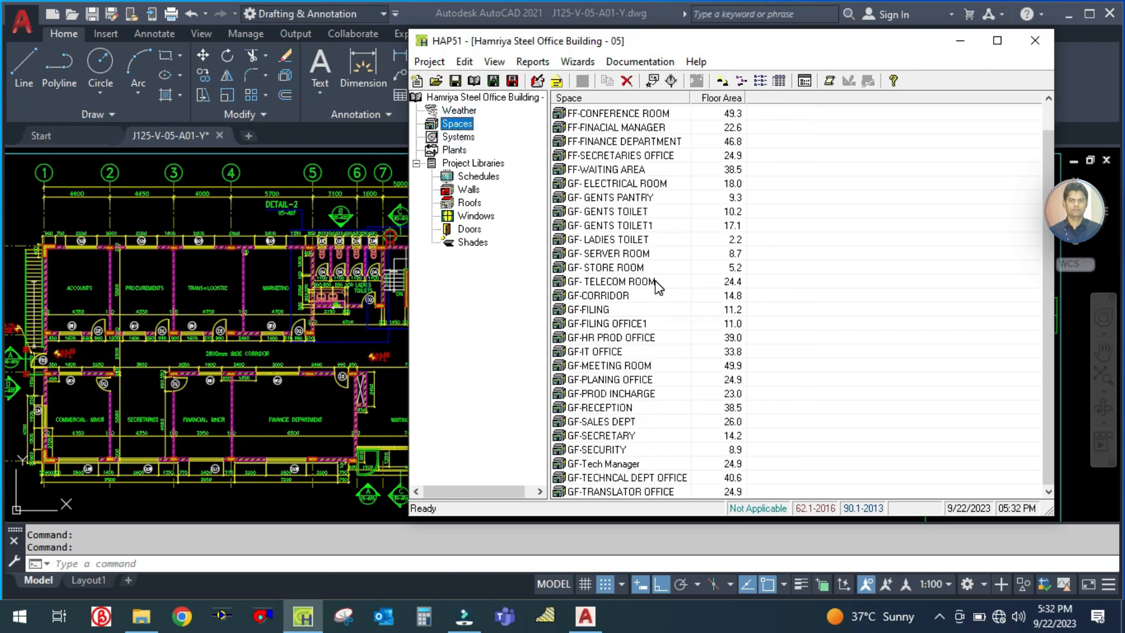
{"action": "scroll", "coordinate": [657, 286], "scroll_direction": "up", "scroll_amount": 1}
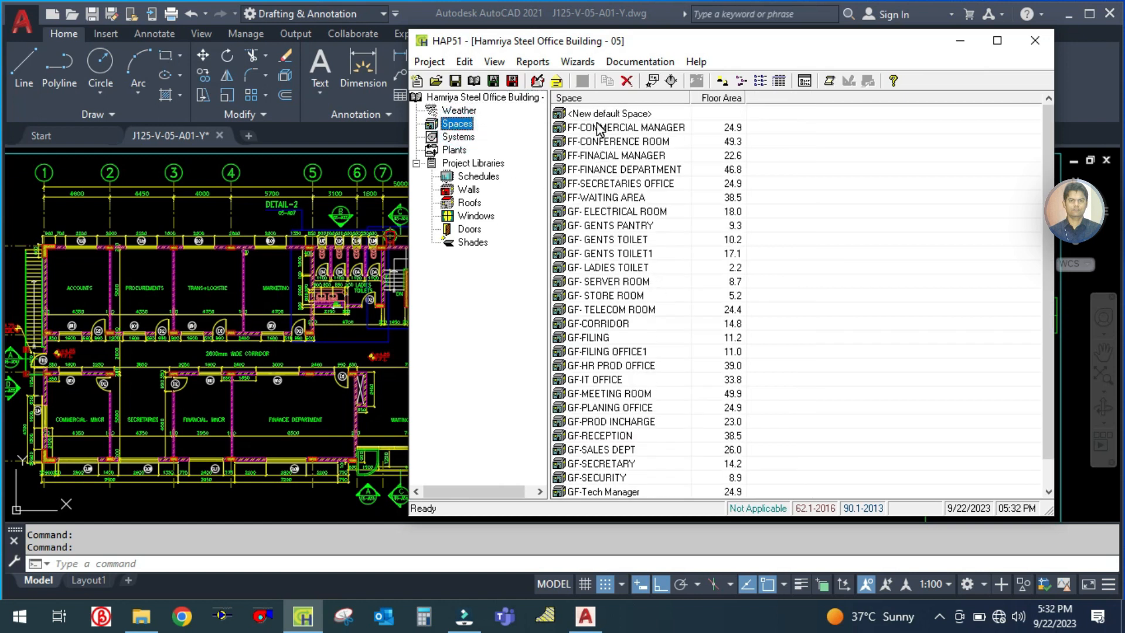
{"action": "left_click", "coordinate": [604, 144]}
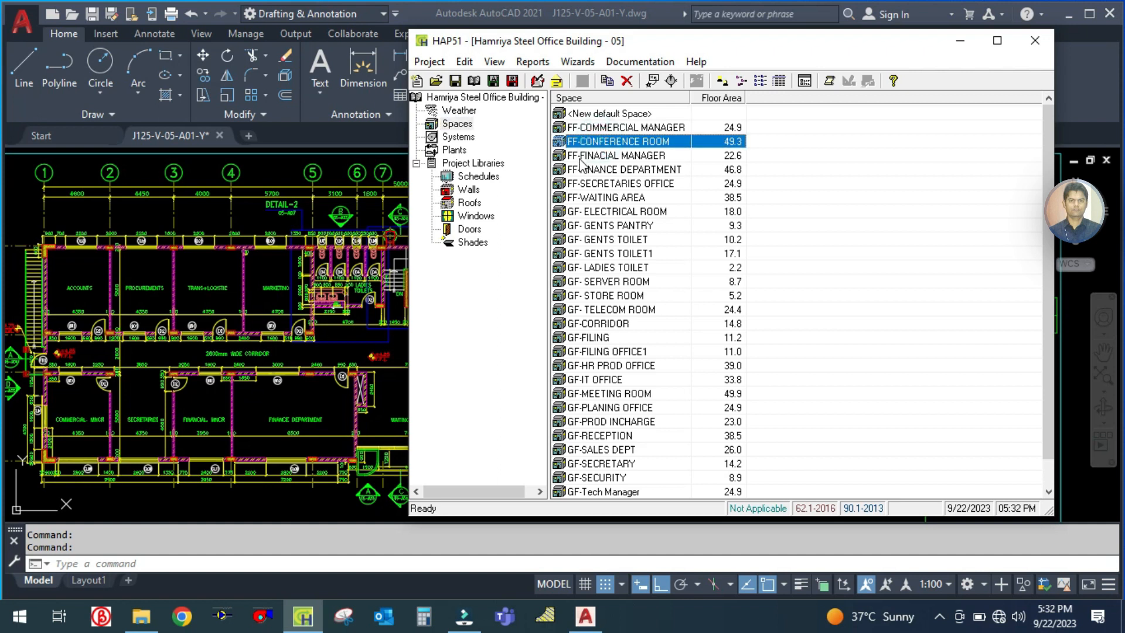
{"action": "right_click", "coordinate": [595, 144]}
{"action": "left_click", "coordinate": [648, 157]}
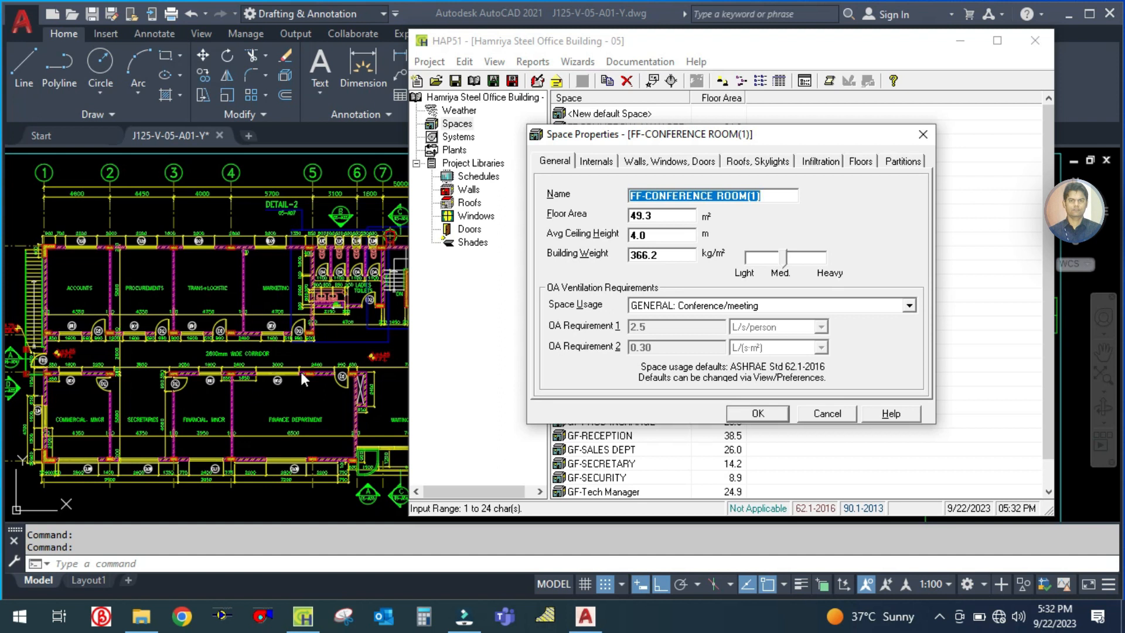
Name the duplicated space "FF-PRIVATE OFFICE" in its general properties
{"action": "left_click", "coordinate": [772, 195]}
{"action": "key", "text": "BackSpace"}
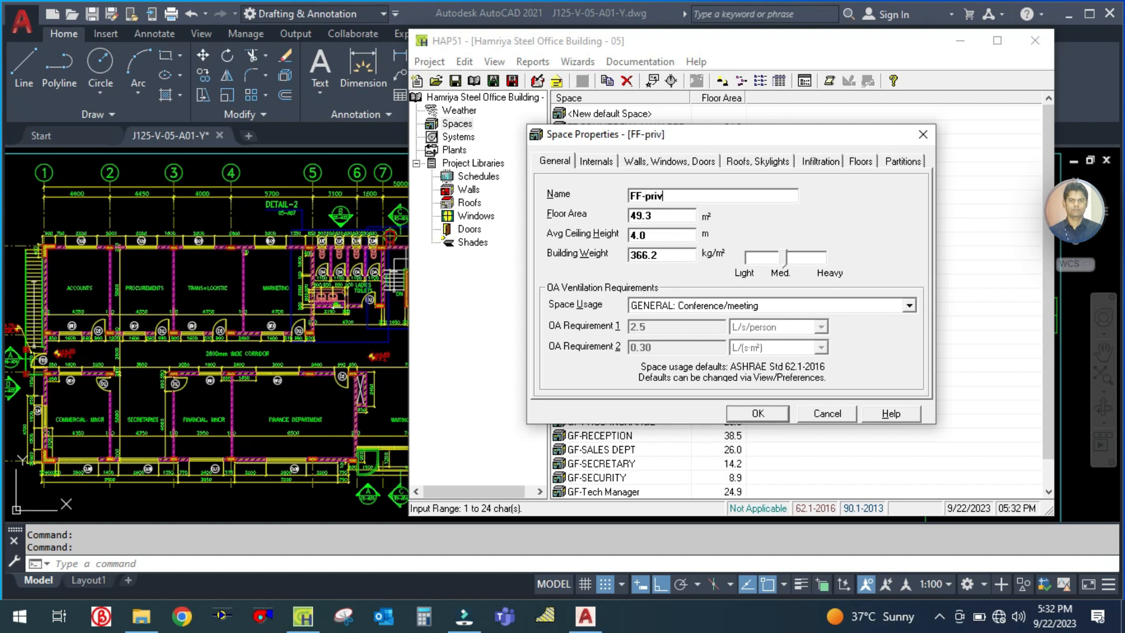
{"action": "key", "text": "Caps_Lock"}
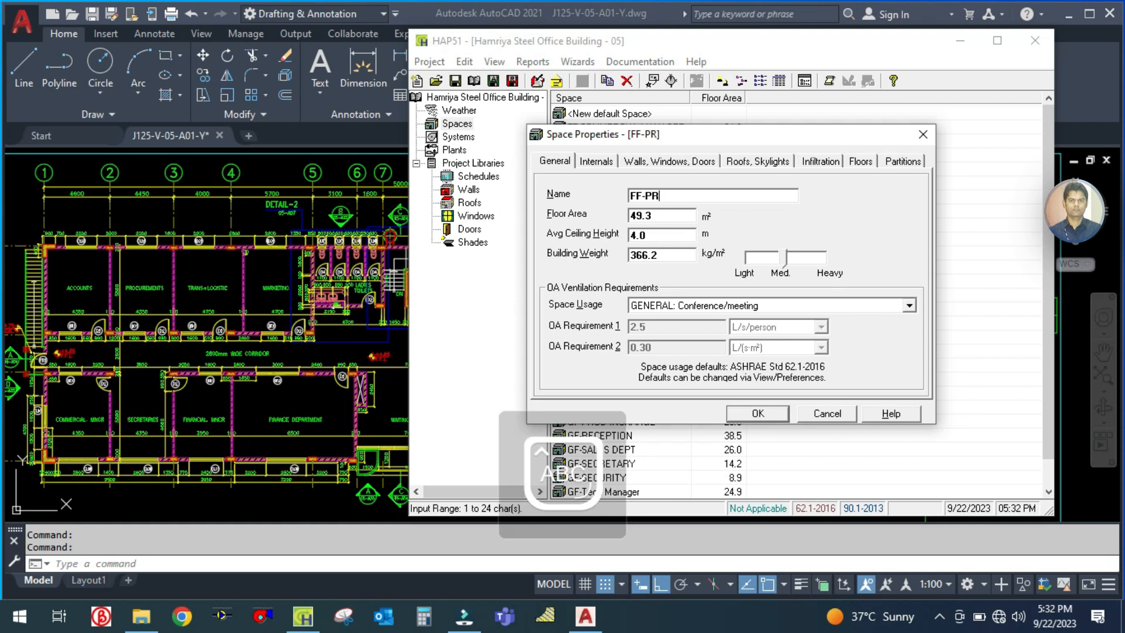
{"action": "type", "text": "OFFICE"}
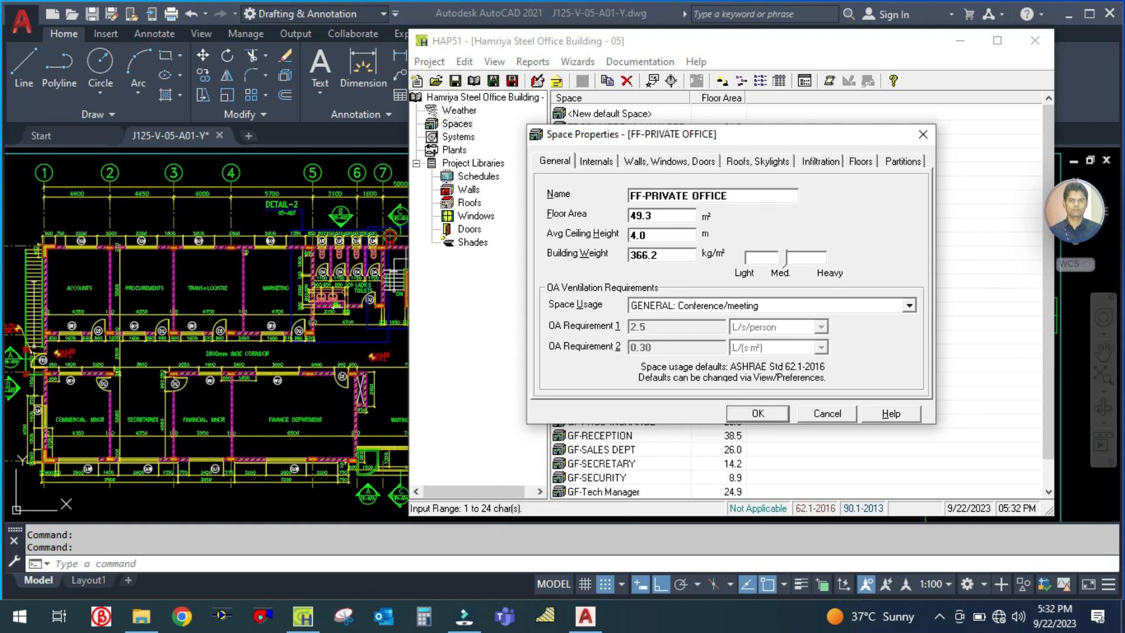
Check the room label beside the conference room on the AutoCAD floor plan and rename the duplicated HAP space "FF-PRIVATE ROOM"
{"action": "left_click", "coordinate": [273, 418]}
{"action": "scroll", "coordinate": [628, 429], "scroll_direction": "up", "scroll_amount": 5}
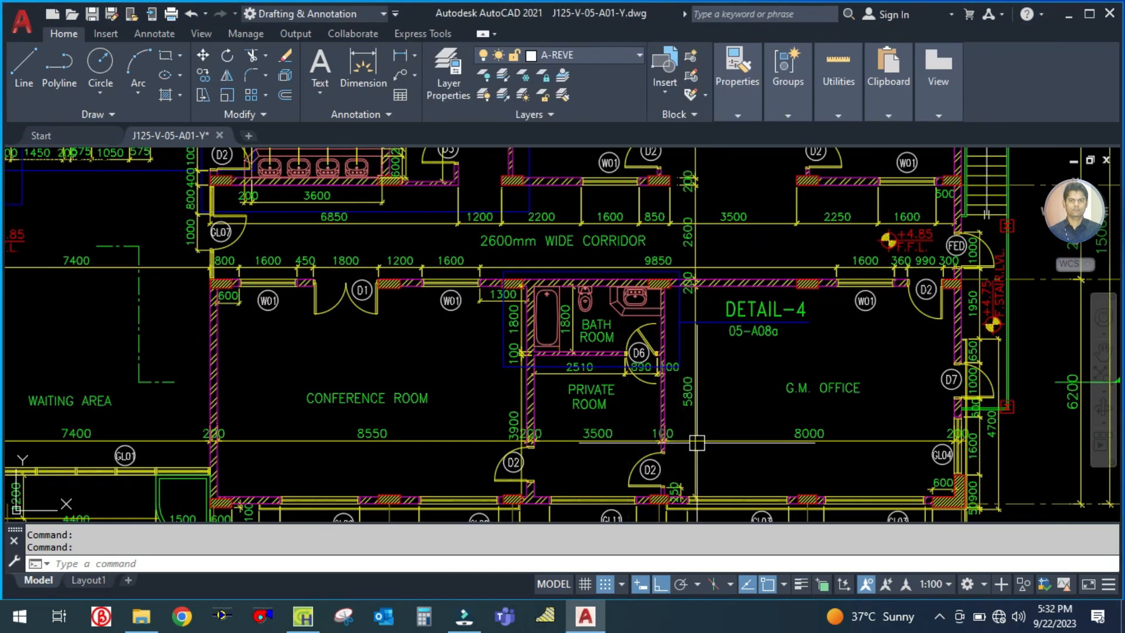
{"action": "left_click_drag", "start_coordinate": [731, 452], "coordinate": [607, 447]}
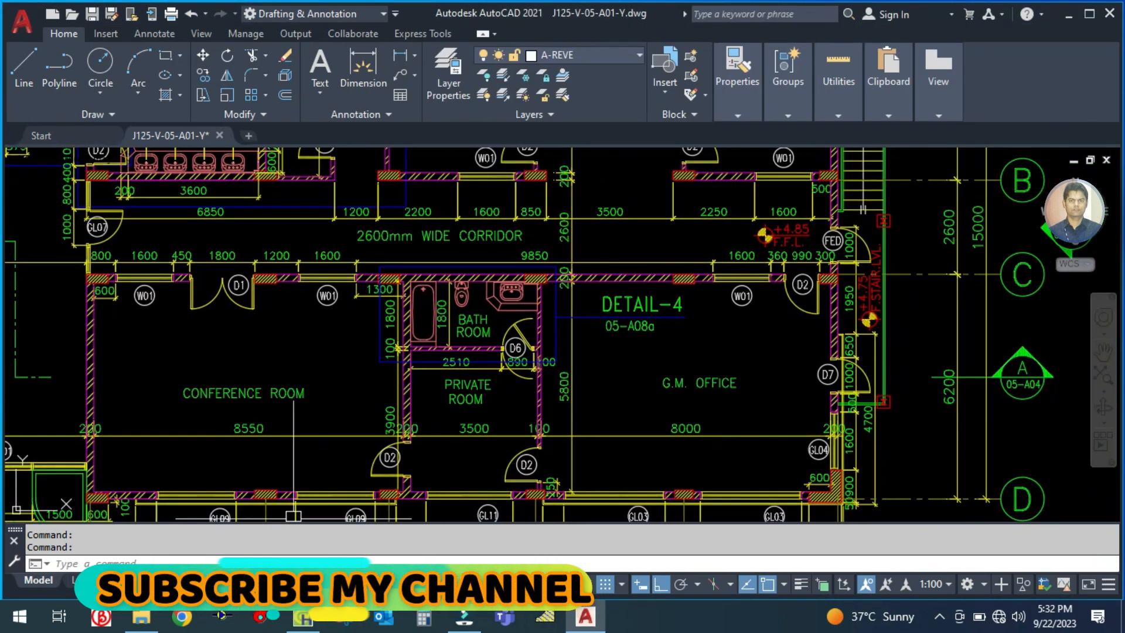
{"action": "left_click", "coordinate": [296, 616]}
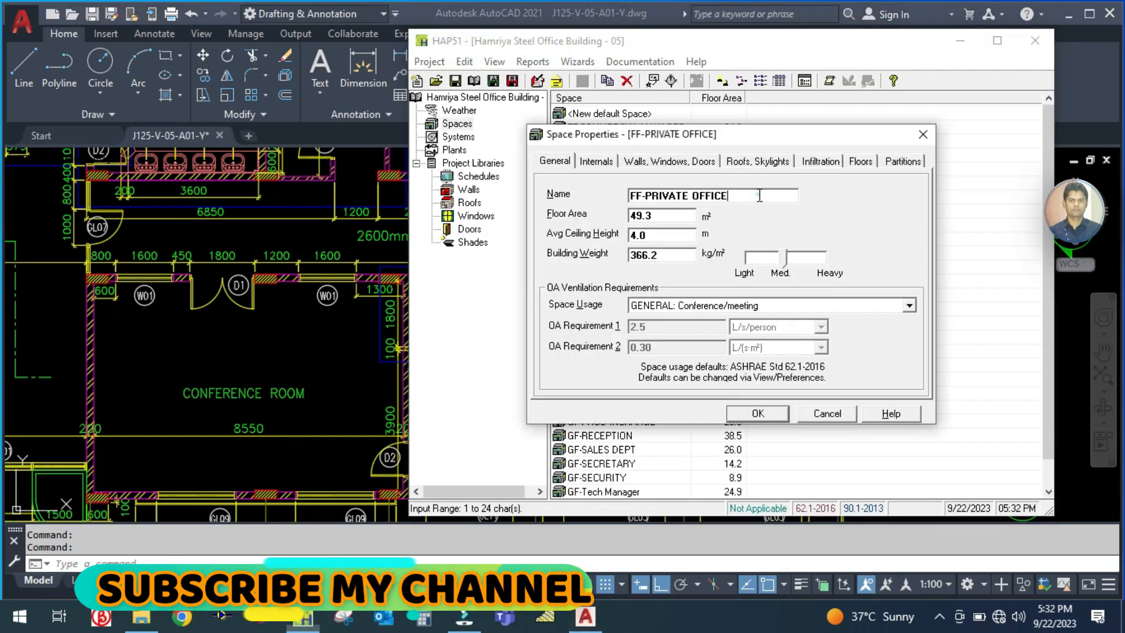
{"action": "key", "text": "BackSpace"}
{"action": "key", "text": "BackSpace"}
{"action": "key", "text": "BackSpace"}
{"action": "key", "text": "BackSpace"}
{"action": "key", "text": "BackSpace"}
{"action": "key", "text": "BackSpace"}
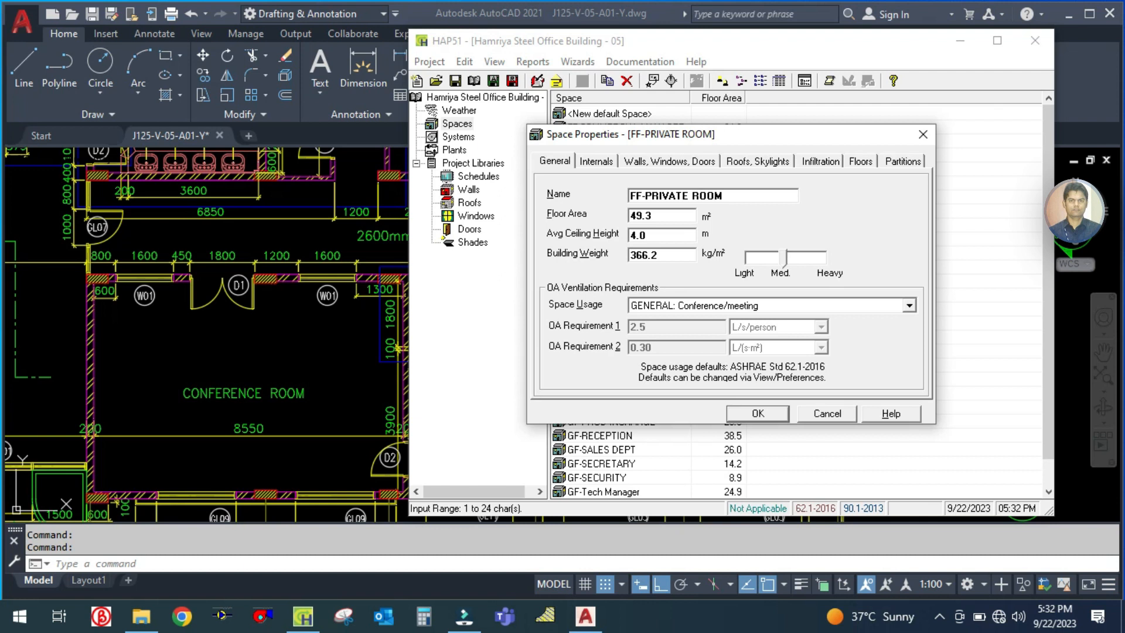
{"action": "type", "text": "ROOM"}
Read the private room's dimensions on the AutoCAD floor plan and calculate its area as 3.5 × 3.9 in Calculator
{"action": "left_click", "coordinate": [327, 342]}
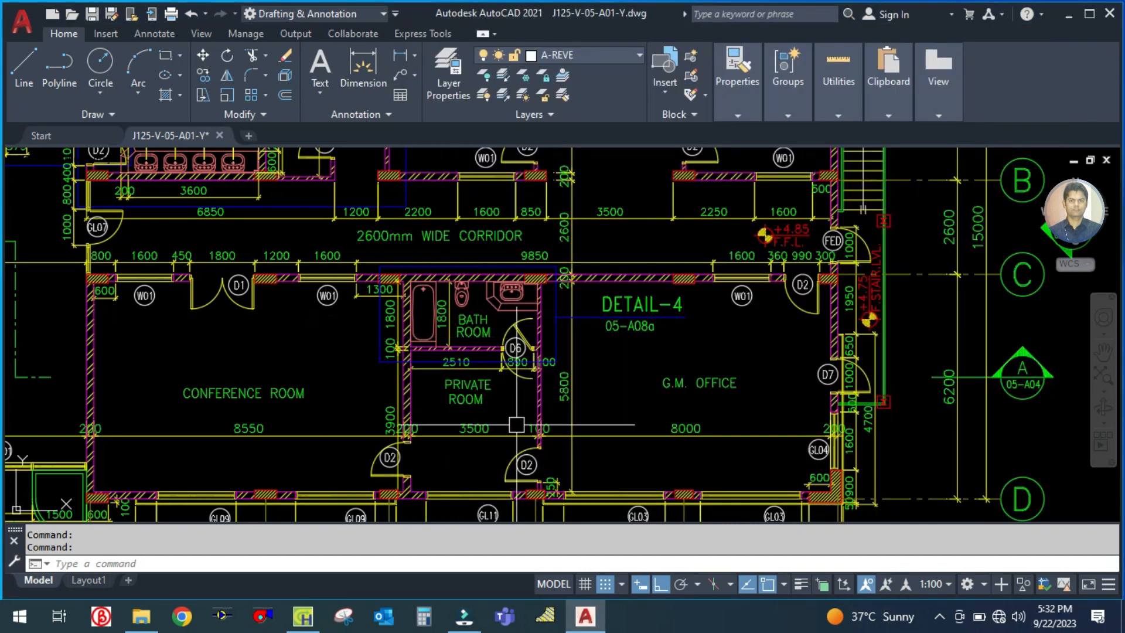
{"action": "scroll", "coordinate": [522, 418], "scroll_direction": "up", "scroll_amount": 2}
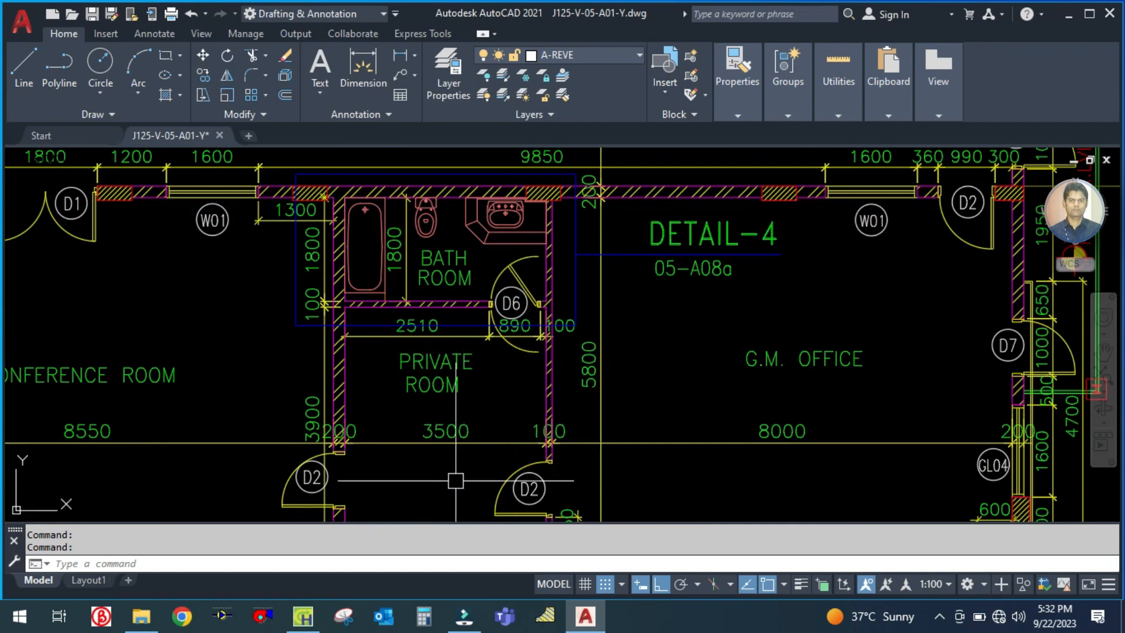
{"action": "left_click_drag", "start_coordinate": [405, 458], "coordinate": [396, 409]}
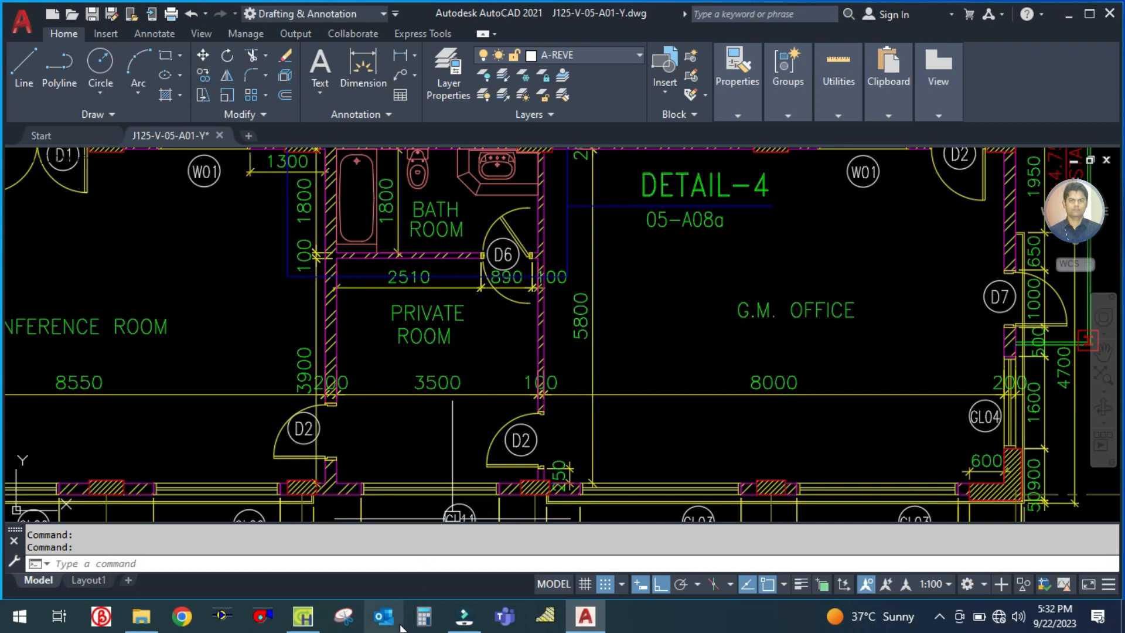
{"action": "left_click", "coordinate": [424, 616]}
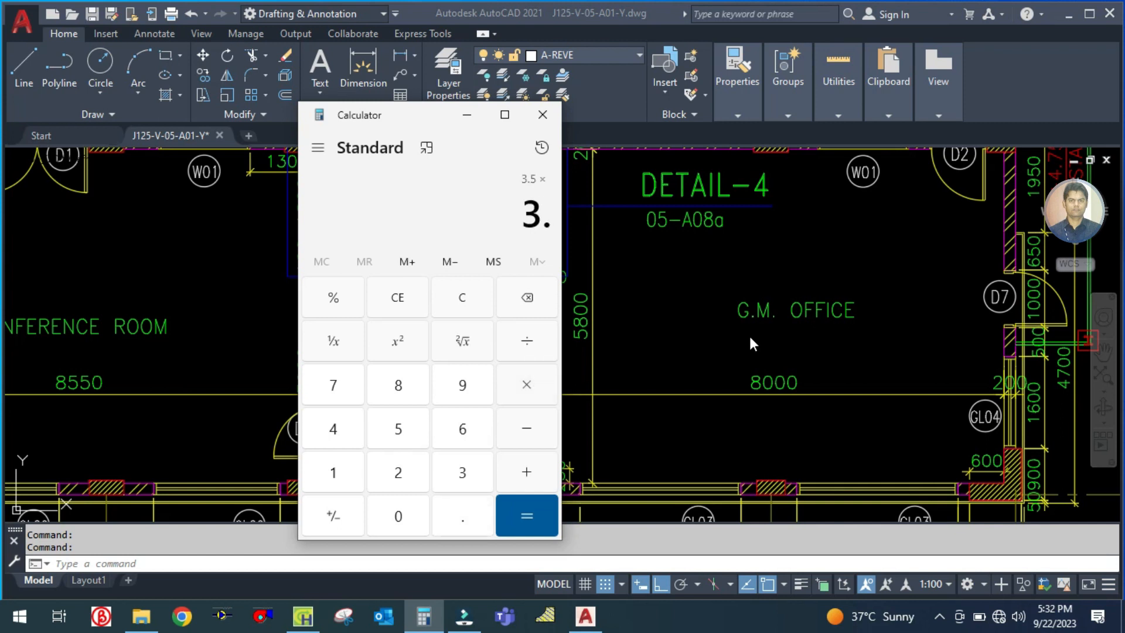
{"action": "type", "text": "9"}
{"action": "key", "text": "Return"}
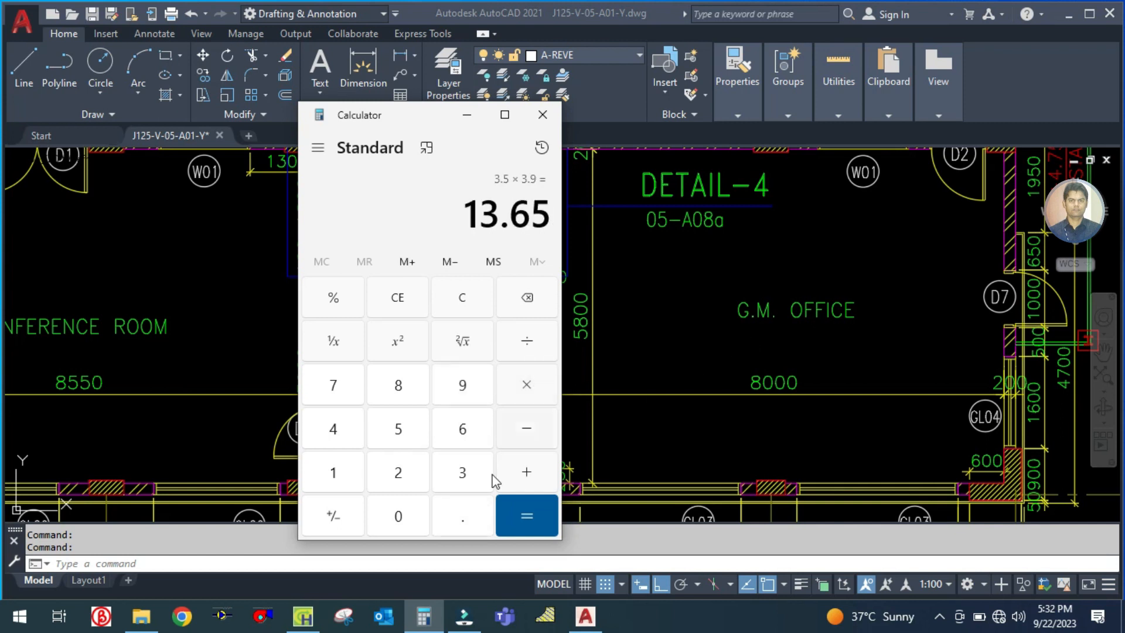
Back in HAP, set the private room's floor area to 13.65 m² and its space usage to "OFFICE: Office space"
{"action": "left_click", "coordinate": [303, 617]}
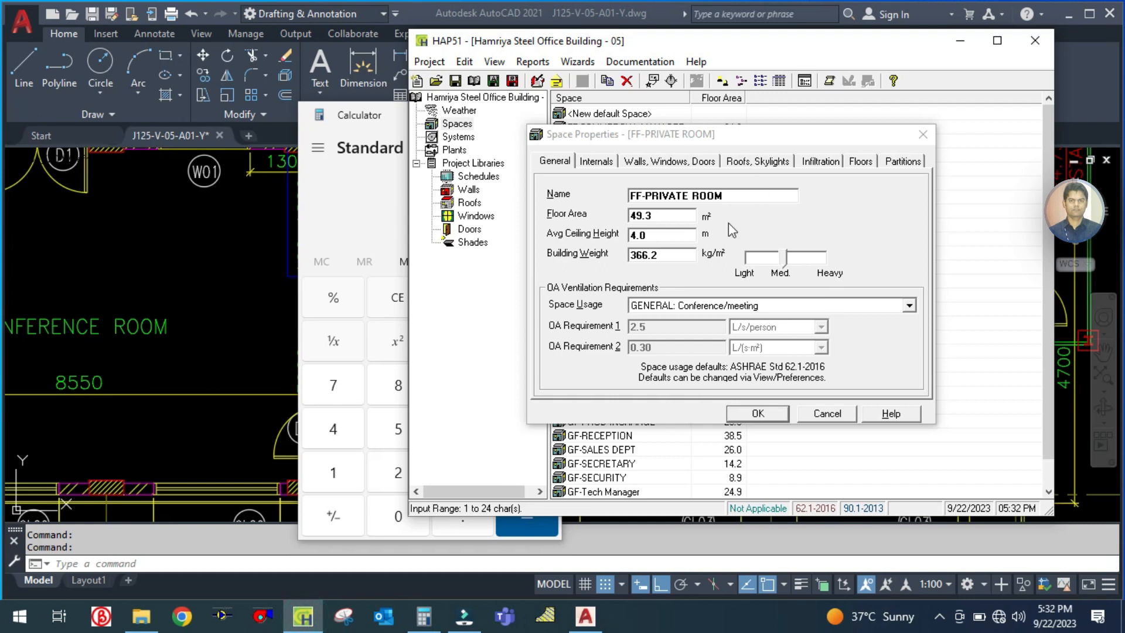
{"action": "double_click", "coordinate": [661, 215]}
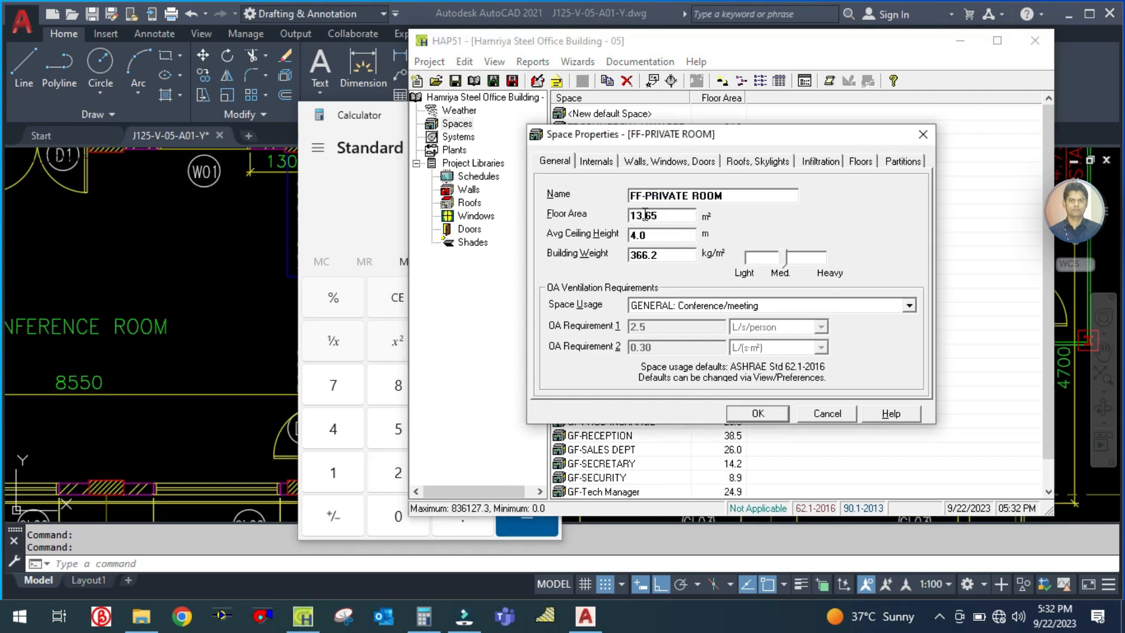
{"action": "left_click", "coordinate": [686, 309]}
{"action": "scroll", "coordinate": [724, 363], "scroll_direction": "down", "scroll_amount": 2}
{"action": "scroll", "coordinate": [725, 365], "scroll_direction": "down", "scroll_amount": 1}
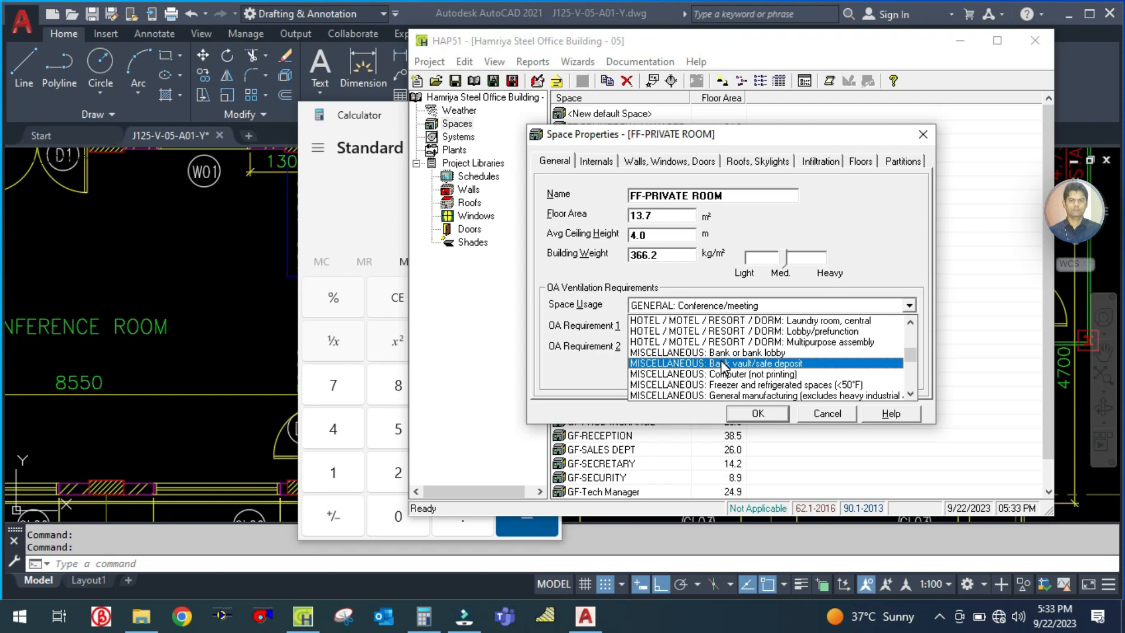
{"action": "scroll", "coordinate": [725, 365], "scroll_direction": "up", "scroll_amount": 8}
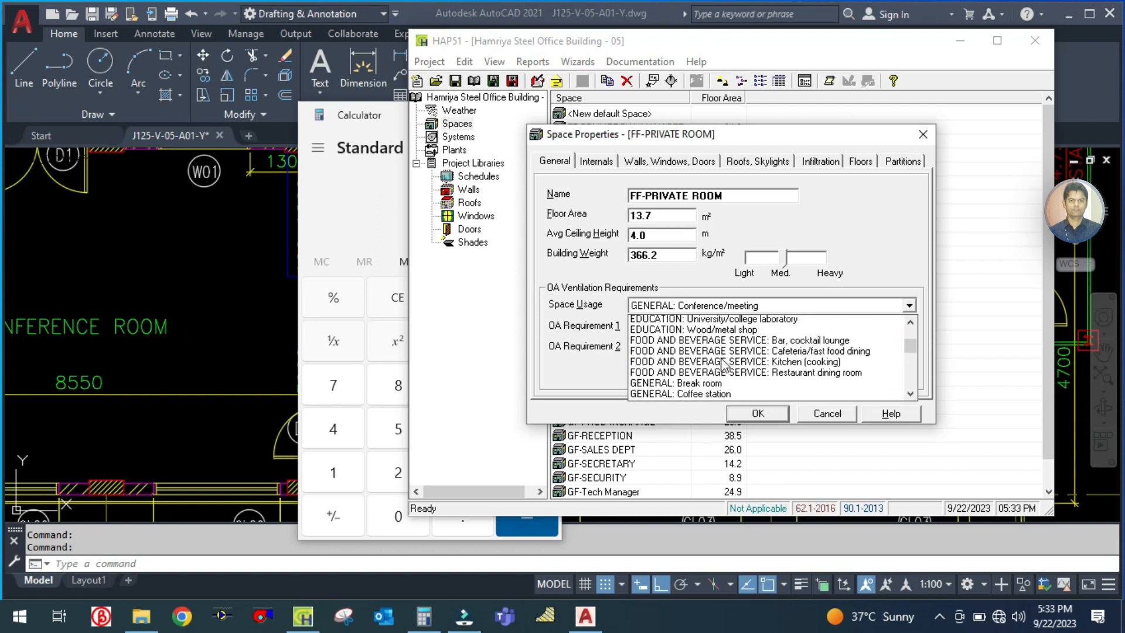
{"action": "key", "text": "o"}
{"action": "key", "text": "o"}
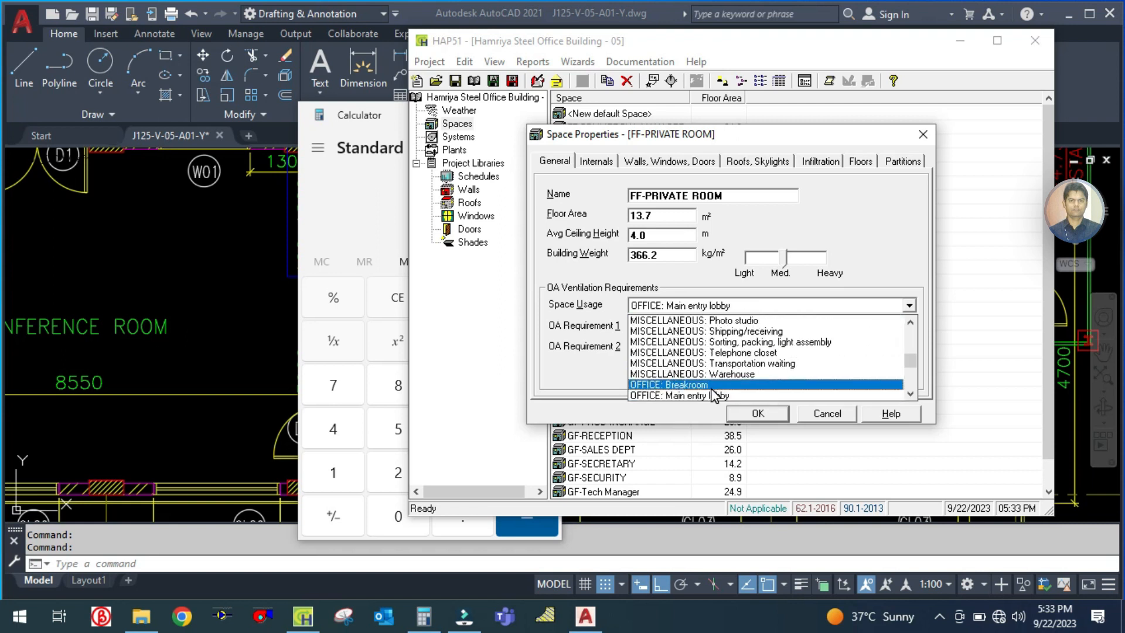
{"action": "scroll", "coordinate": [720, 393], "scroll_direction": "down", "scroll_amount": 1}
{"action": "left_click", "coordinate": [712, 385]}
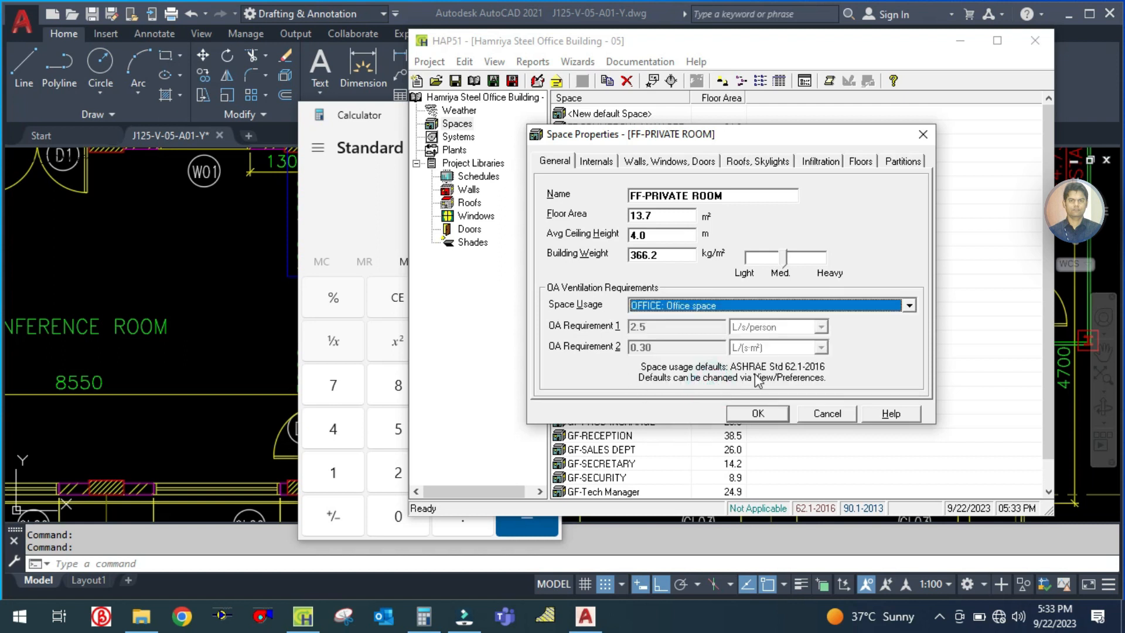
Display the private room's internal load settings and open the furniture layout drawing J125-V-05-A09-I.dwg from the Furniture Layouts folder in AutoCAD
{"action": "left_click", "coordinate": [599, 164]}
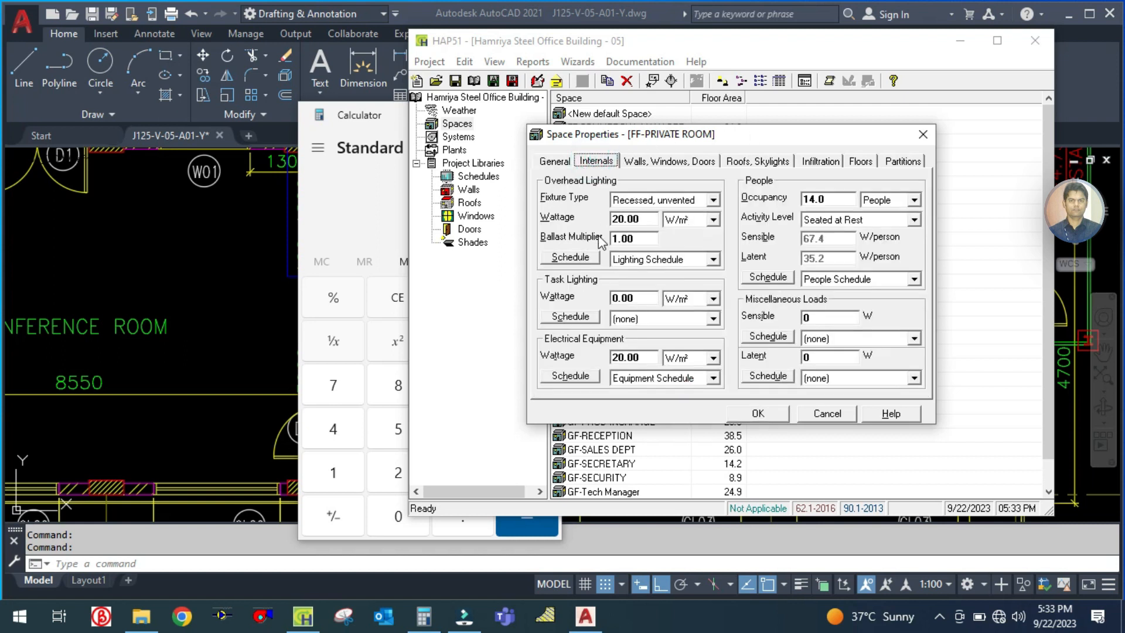
{"action": "left_click", "coordinate": [167, 296]}
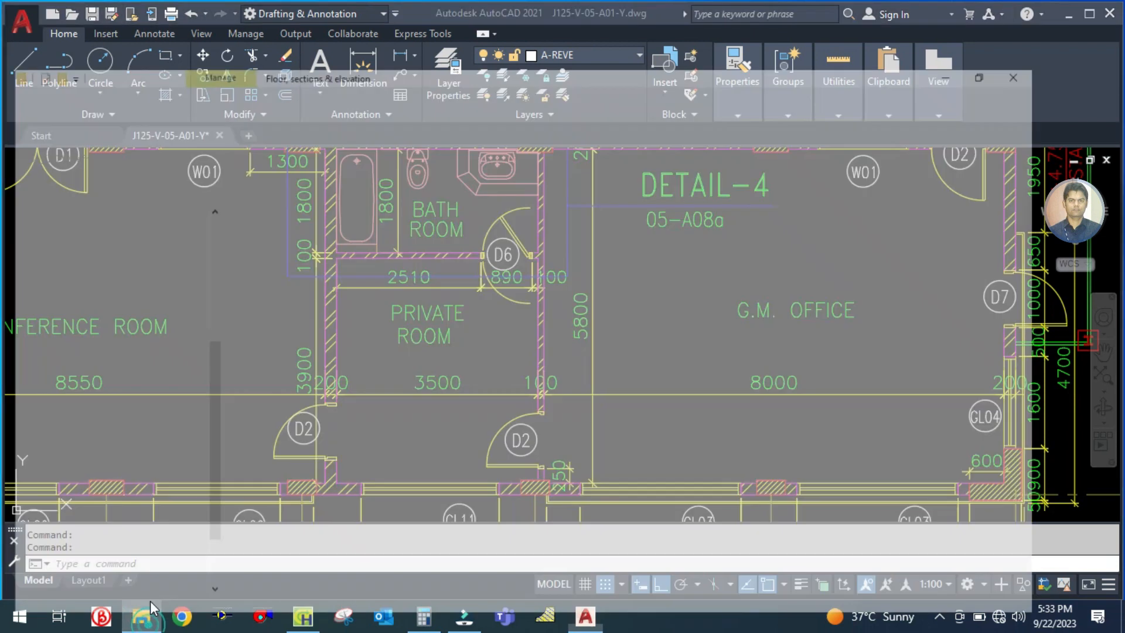
{"action": "left_click", "coordinate": [151, 607]}
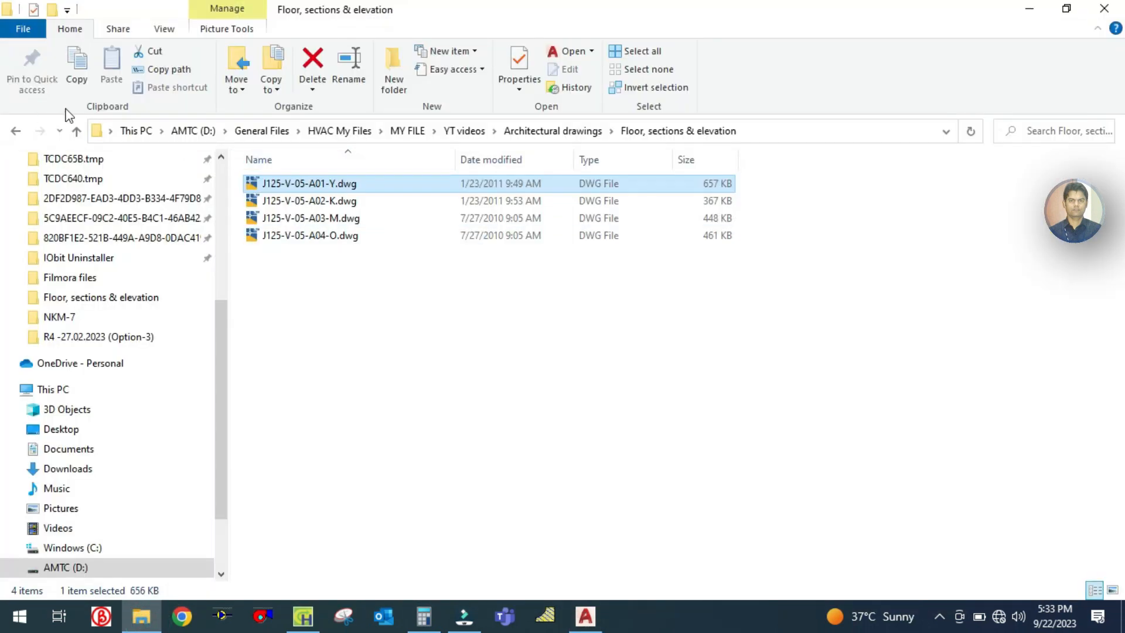
{"action": "left_click", "coordinate": [76, 132]}
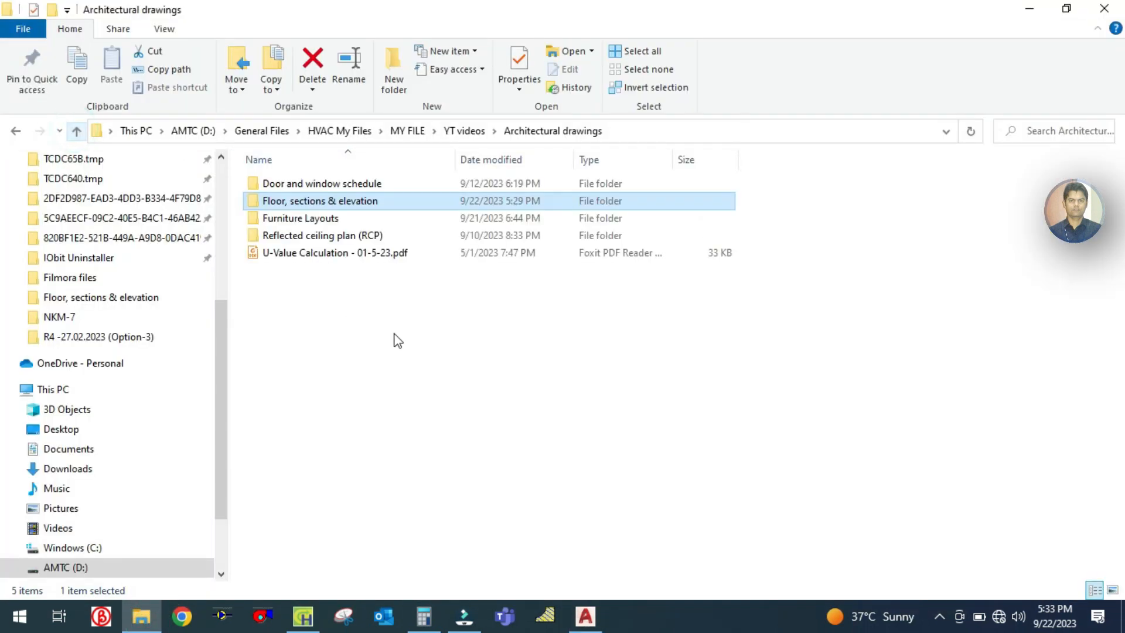
{"action": "double_click", "coordinate": [322, 219]}
{"action": "double_click", "coordinate": [287, 186]}
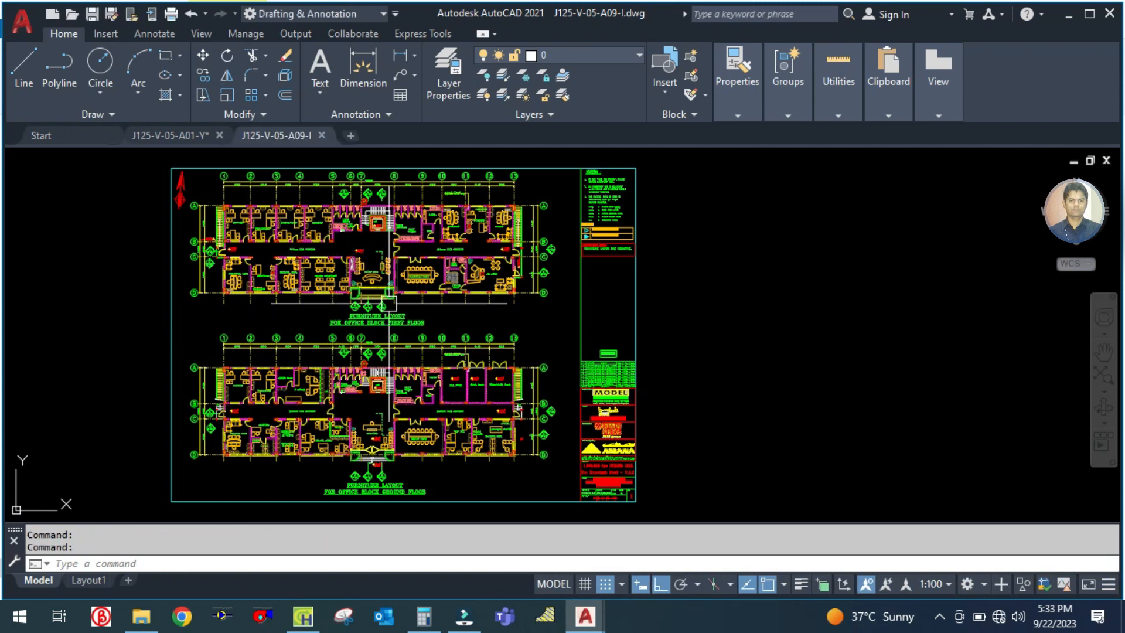
Examine the furniture in the first-floor private room on the furniture layout to judge its use and occupancy
{"action": "scroll", "coordinate": [415, 294], "scroll_direction": "up", "scroll_amount": 10}
{"action": "left_click_drag", "start_coordinate": [447, 357], "coordinate": [474, 458]}
{"action": "scroll", "coordinate": [427, 339], "scroll_direction": "up", "scroll_amount": 4}
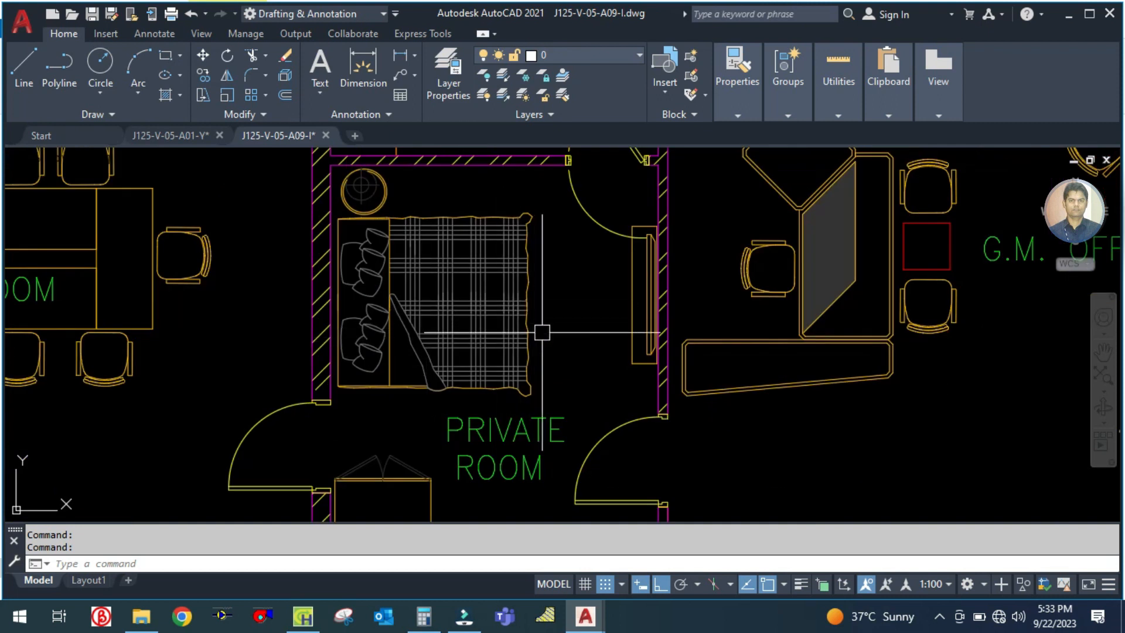
{"action": "scroll", "coordinate": [539, 327], "scroll_direction": "down", "scroll_amount": 2}
{"action": "scroll", "coordinate": [519, 315], "scroll_direction": "up", "scroll_amount": 2}
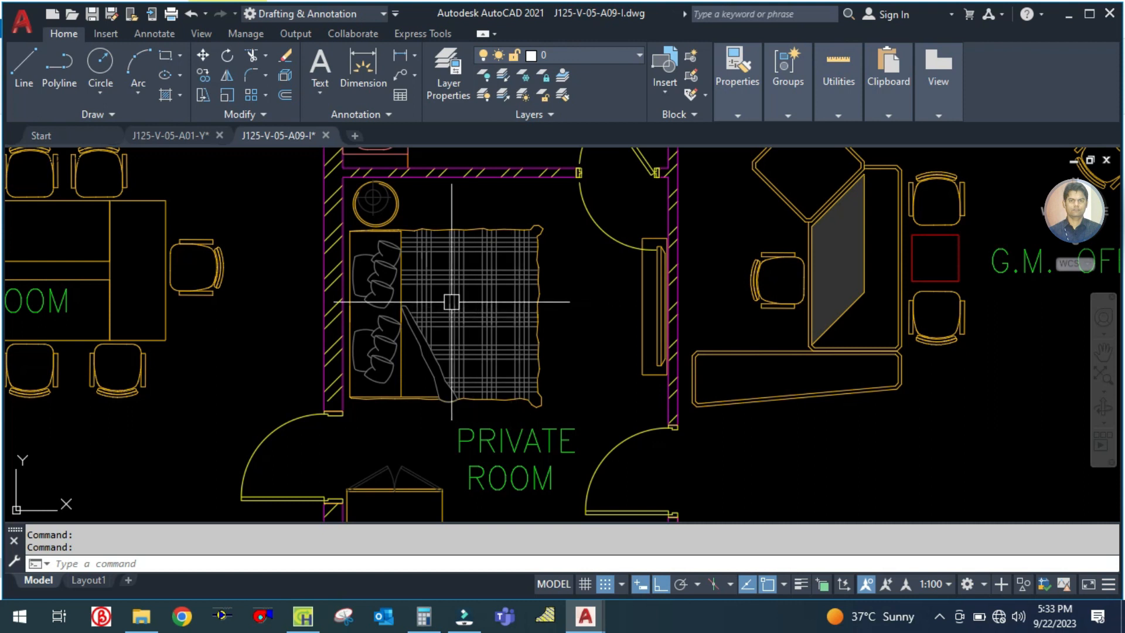
{"action": "scroll", "coordinate": [438, 309], "scroll_direction": "up", "scroll_amount": 4}
{"action": "scroll", "coordinate": [439, 309], "scroll_direction": "down", "scroll_amount": 4}
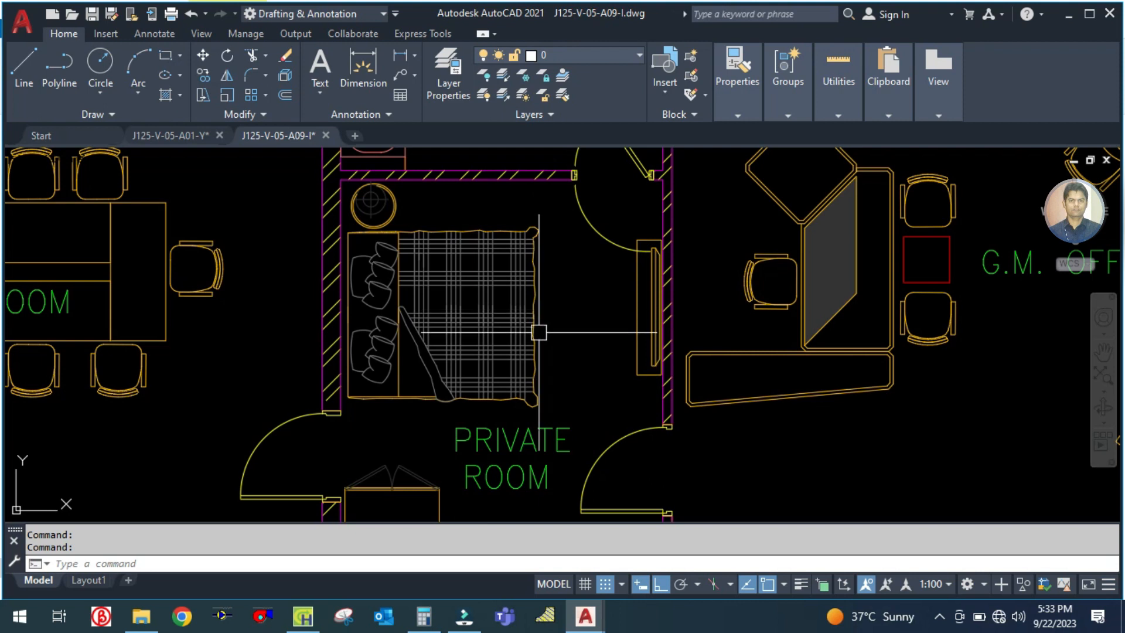
Recheck the private room's bed and surroundings on the furniture layout, and in HAP set the room's occupancy to 2 people
{"action": "scroll", "coordinate": [549, 365], "scroll_direction": "down", "scroll_amount": 5}
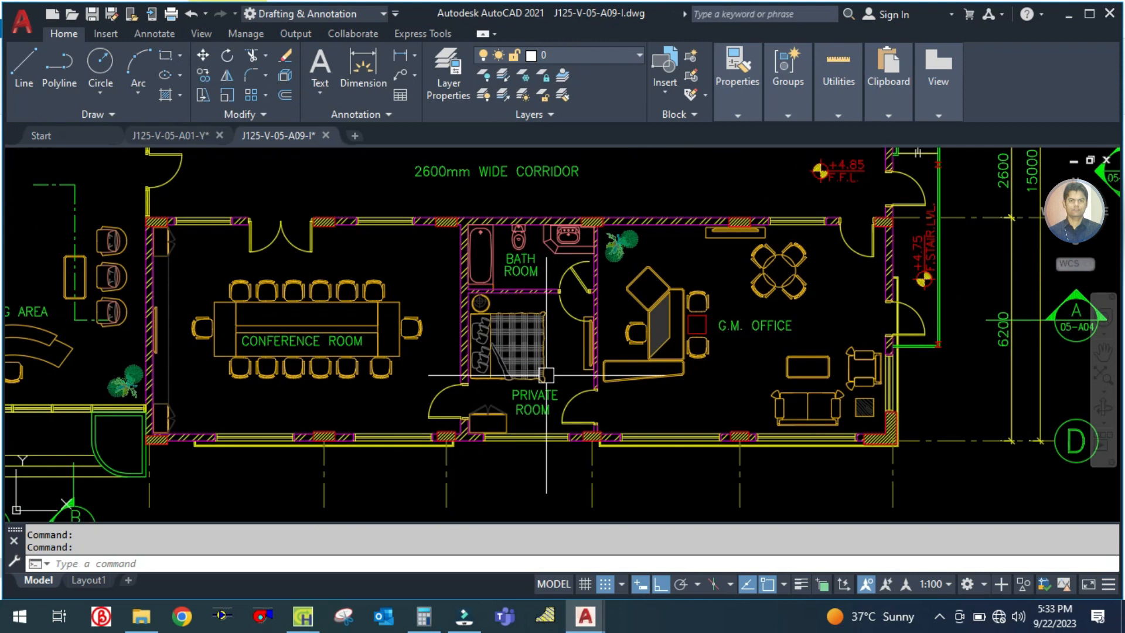
{"action": "scroll", "coordinate": [548, 365], "scroll_direction": "up", "scroll_amount": 2}
{"action": "scroll", "coordinate": [539, 323], "scroll_direction": "up", "scroll_amount": 3}
{"action": "left_click_drag", "start_coordinate": [563, 316], "coordinate": [577, 343]}
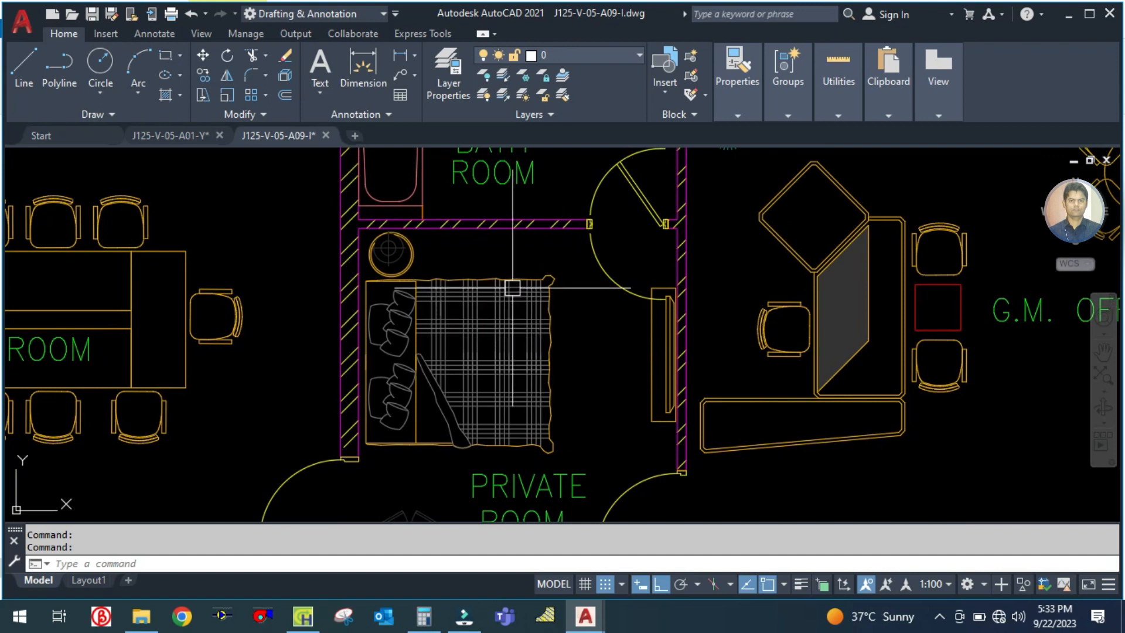
{"action": "scroll", "coordinate": [549, 296], "scroll_direction": "down", "scroll_amount": 2}
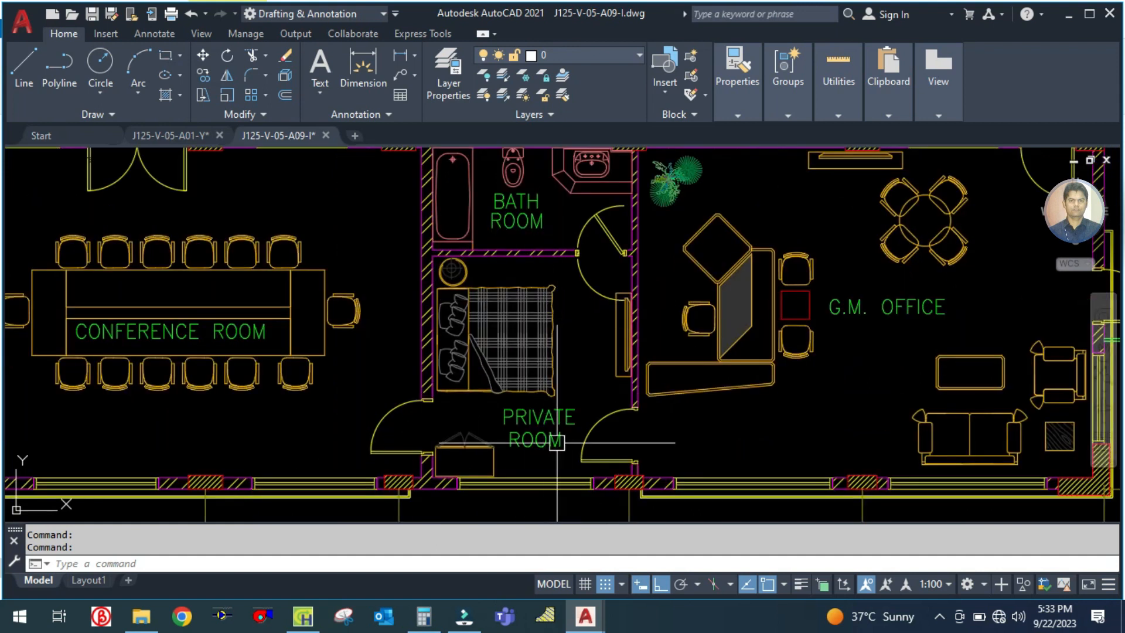
{"action": "left_click", "coordinate": [306, 622]}
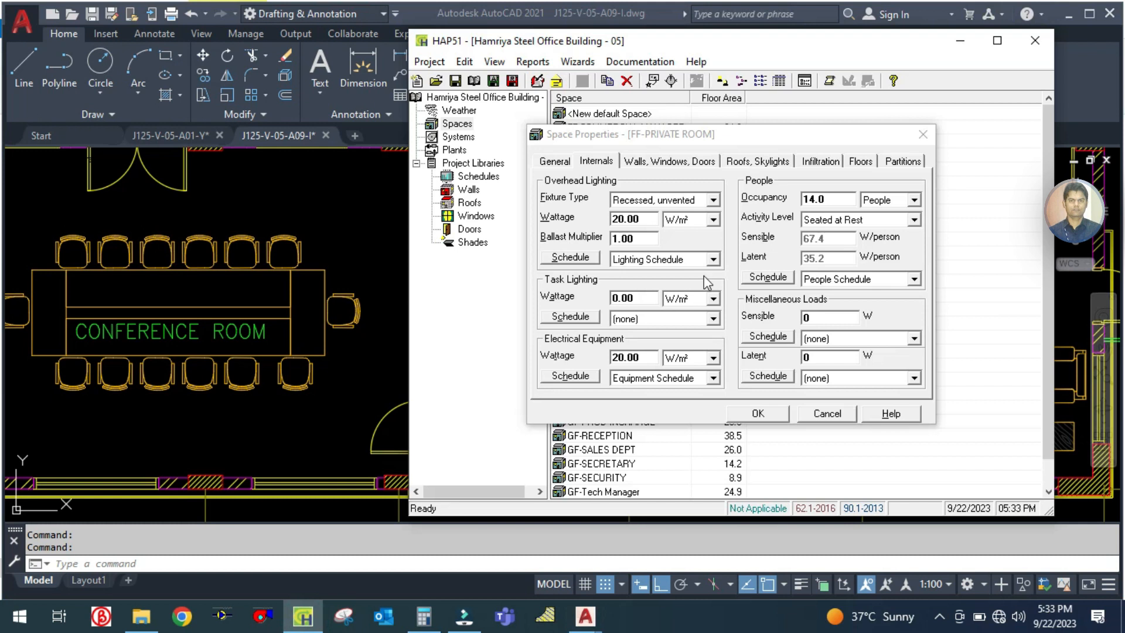
{"action": "left_click", "coordinate": [828, 200]}
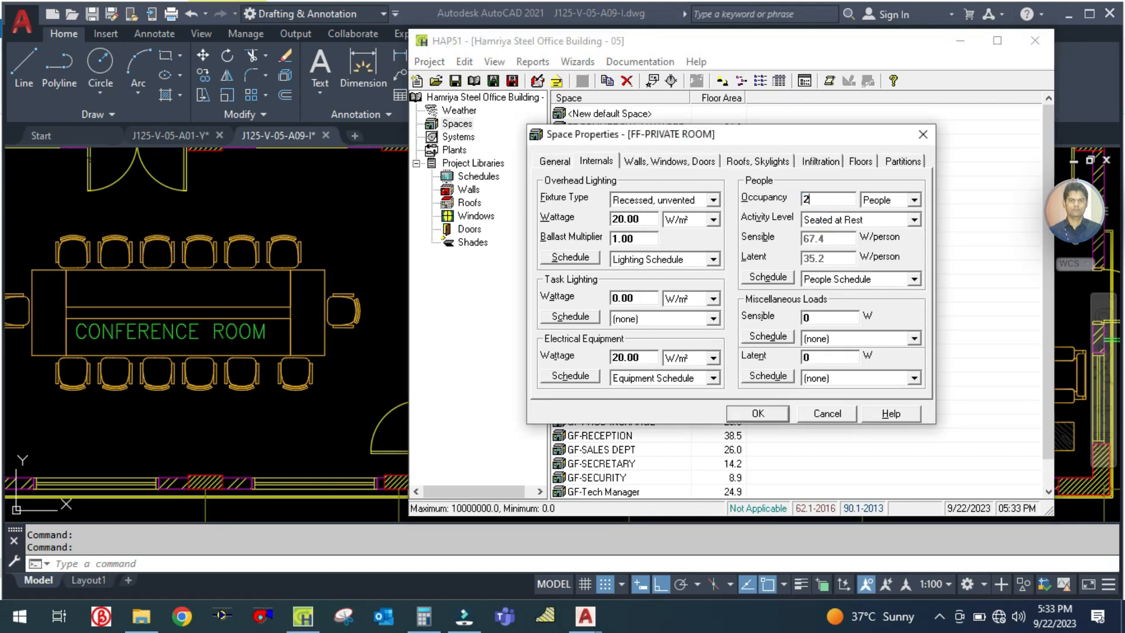
Change the private room's space usage to "PUBLIC ASSEMBLY: Courtroom" in its general properties
{"action": "left_click", "coordinate": [561, 161]}
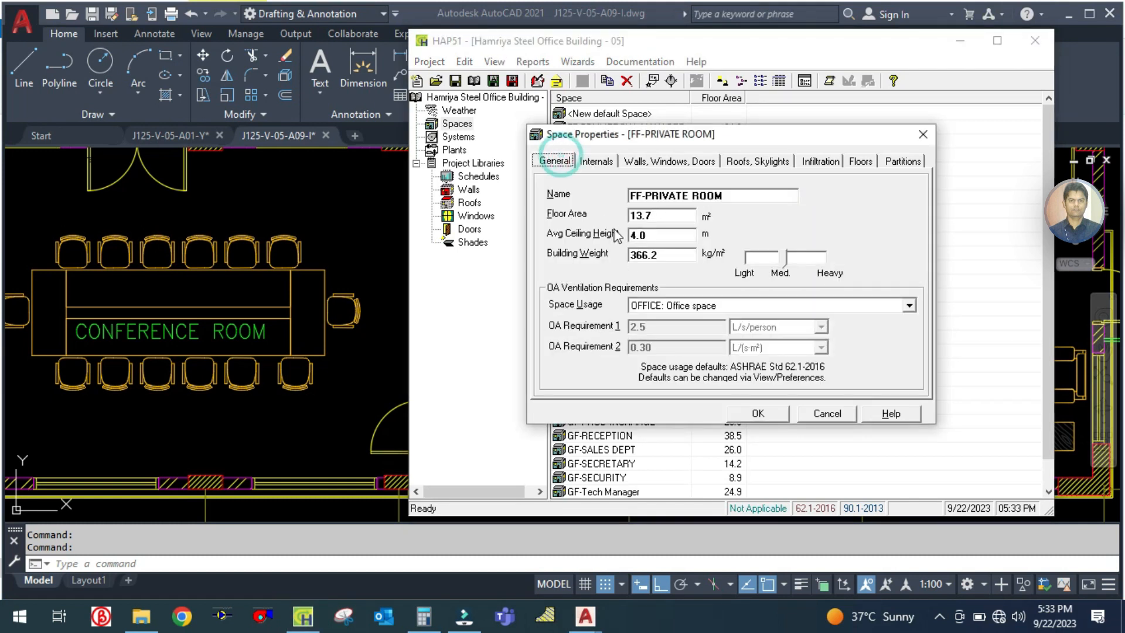
{"action": "left_click", "coordinate": [680, 305]}
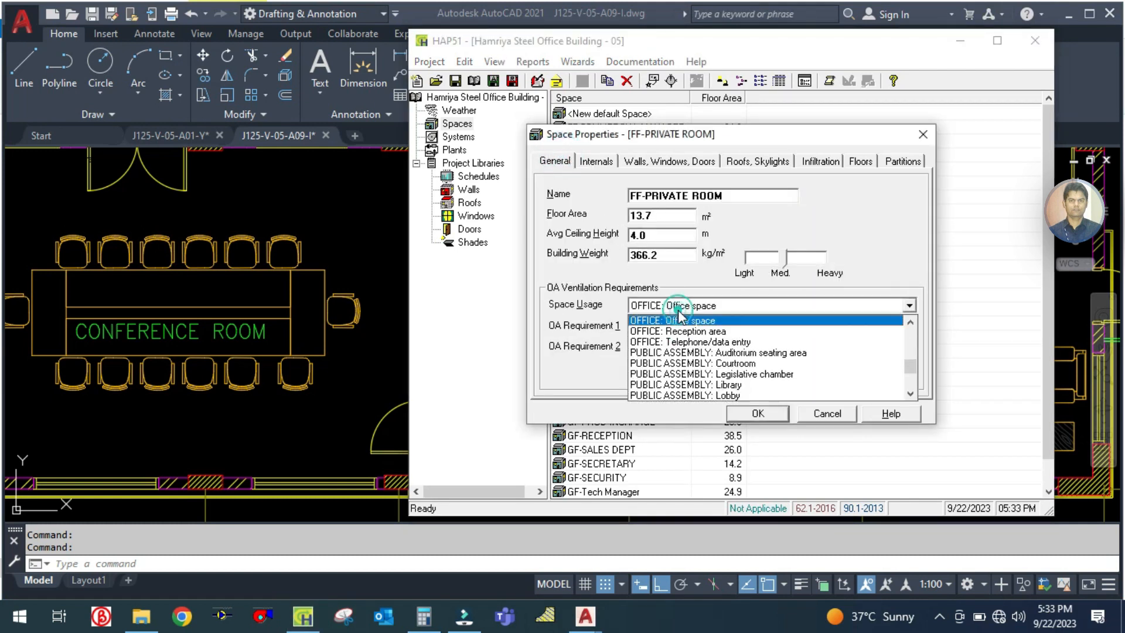
{"action": "left_click", "coordinate": [738, 365]}
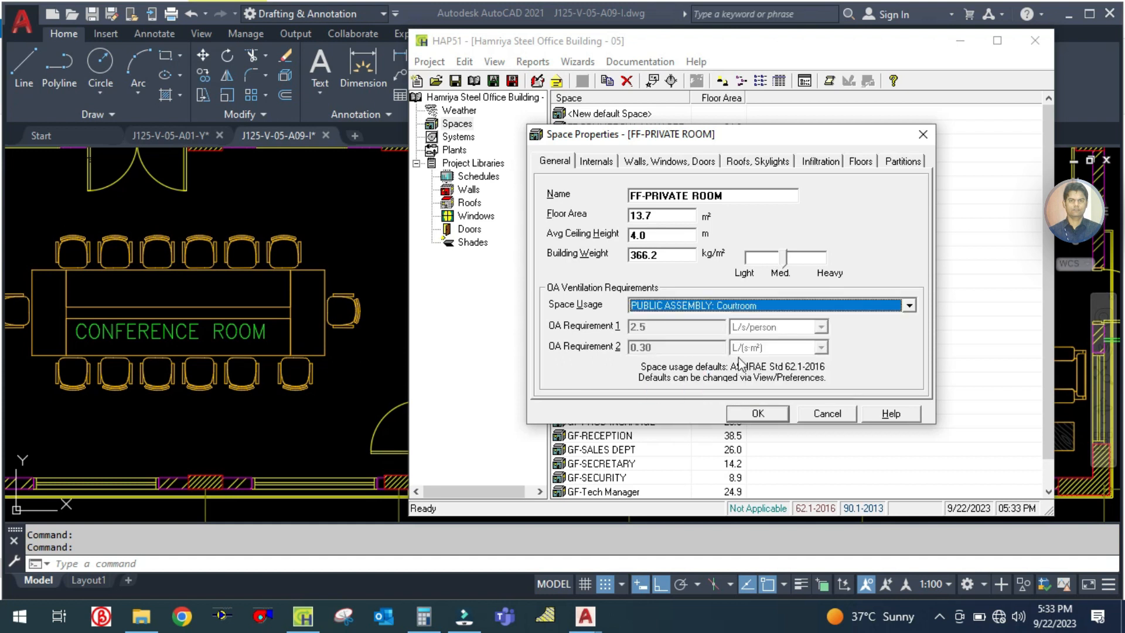
Look through the available space usage categories for one that suits the private room's use as a bedroom
{"action": "left_click", "coordinate": [728, 303]}
{"action": "scroll", "coordinate": [736, 346], "scroll_direction": "up", "scroll_amount": 8}
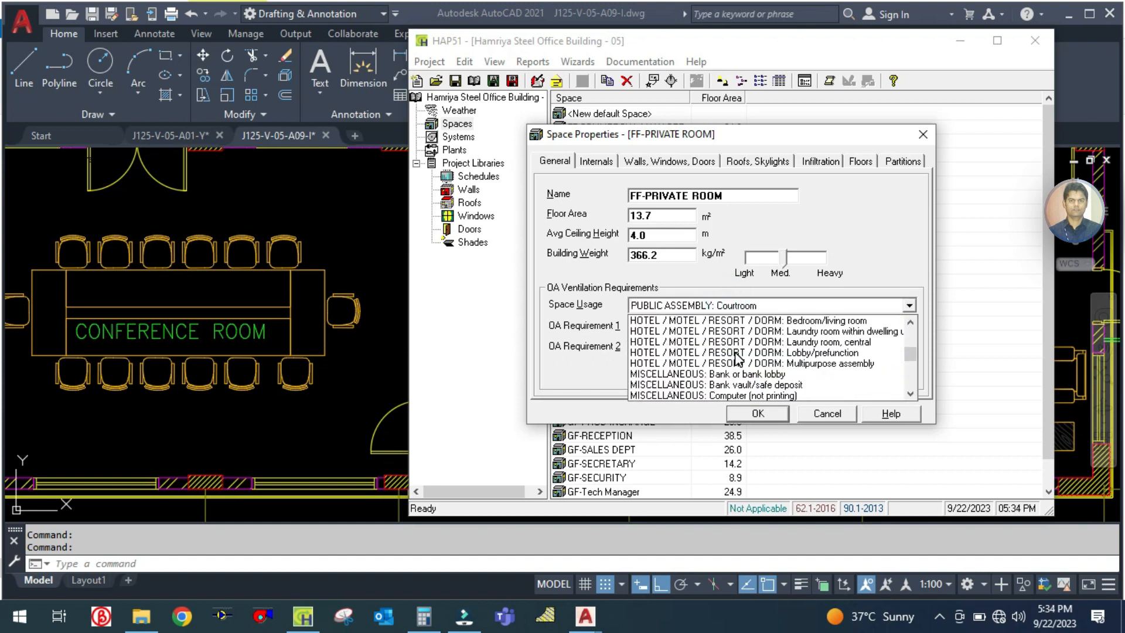
{"action": "scroll", "coordinate": [737, 349], "scroll_direction": "up", "scroll_amount": 10}
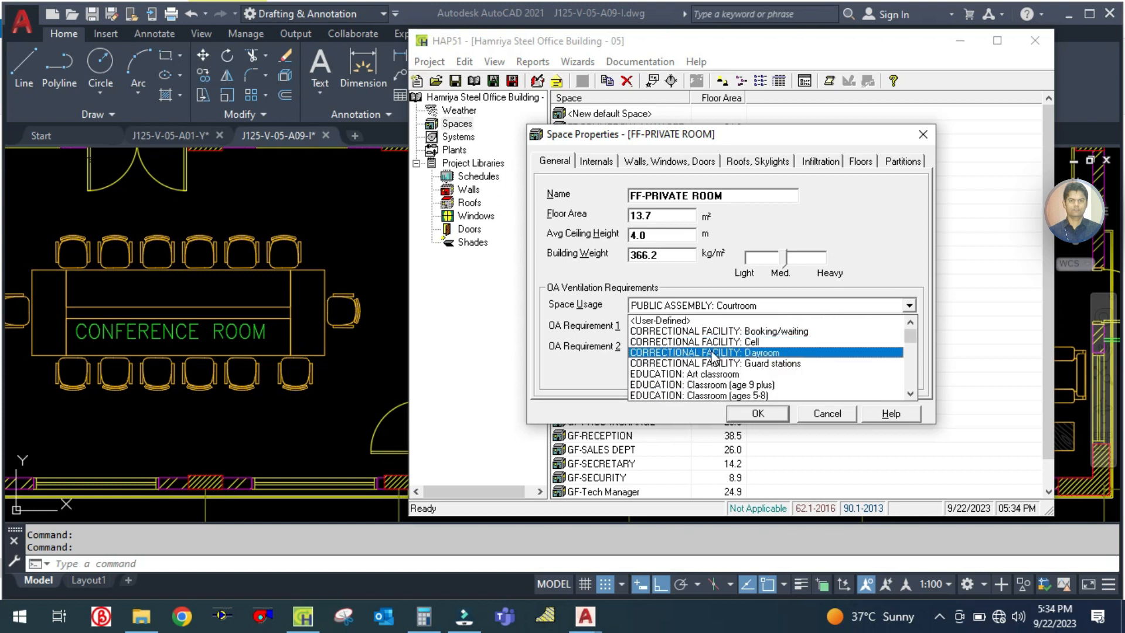
{"action": "scroll", "coordinate": [712, 355], "scroll_direction": "down", "scroll_amount": 2}
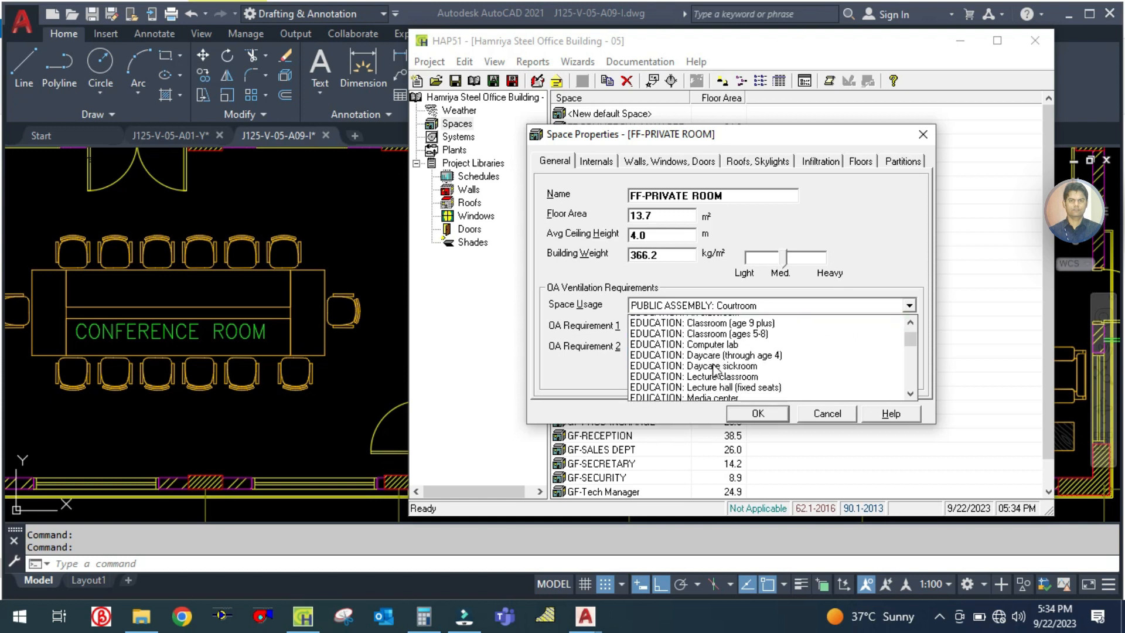
{"action": "scroll", "coordinate": [714, 369], "scroll_direction": "down", "scroll_amount": 1}
{"action": "scroll", "coordinate": [714, 369], "scroll_direction": "down", "scroll_amount": 3}
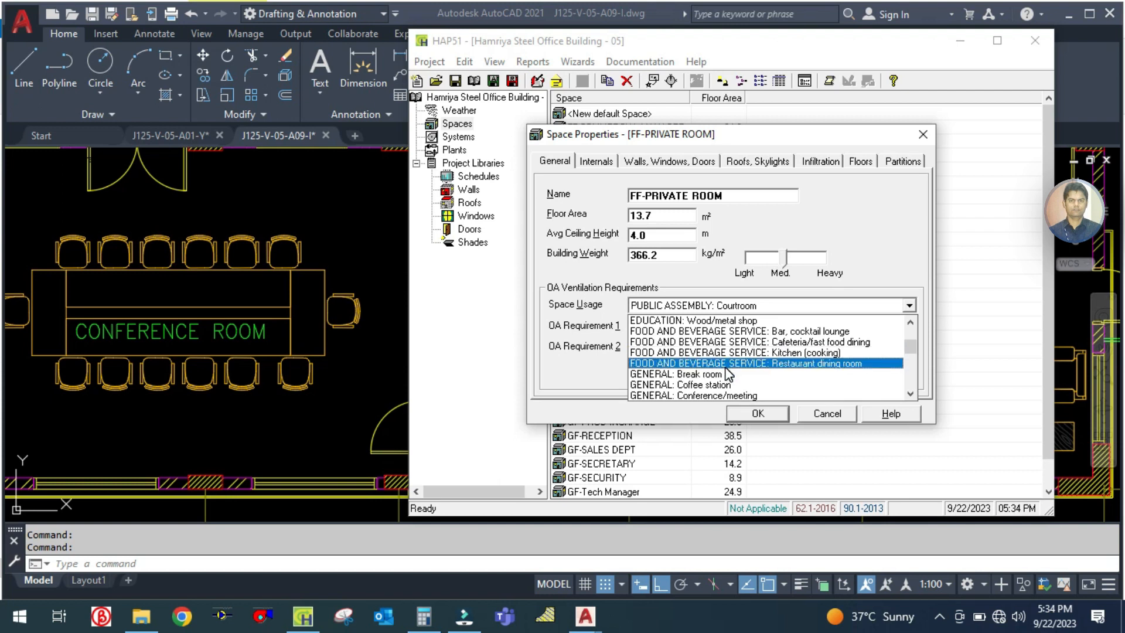
{"action": "scroll", "coordinate": [729, 369], "scroll_direction": "down", "scroll_amount": 2}
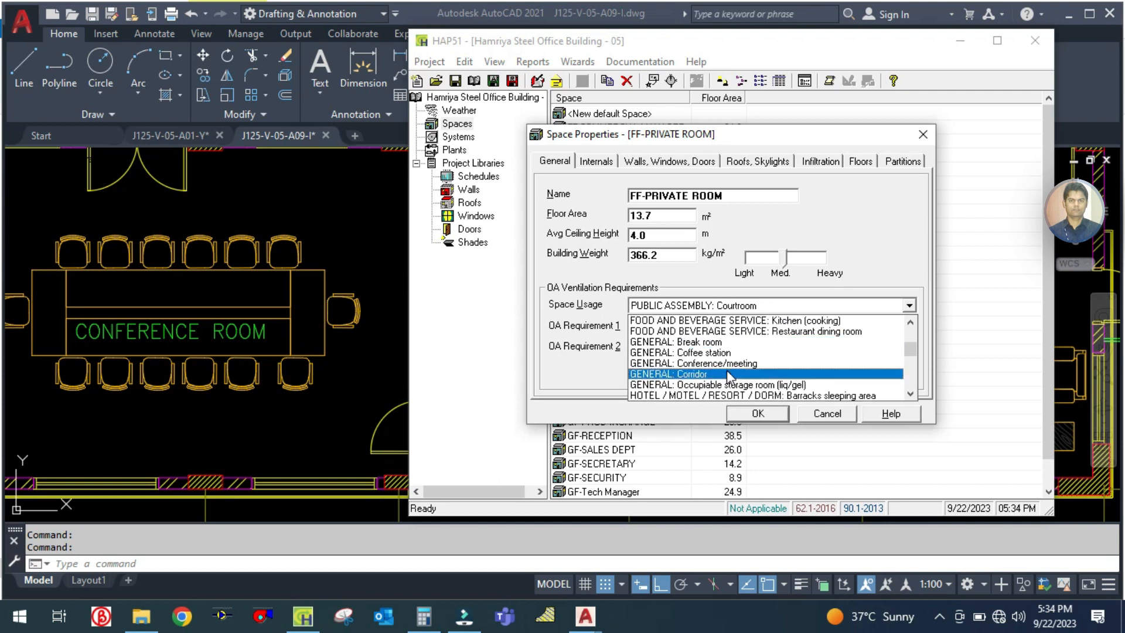
{"action": "scroll", "coordinate": [726, 361], "scroll_direction": "down", "scroll_amount": 2}
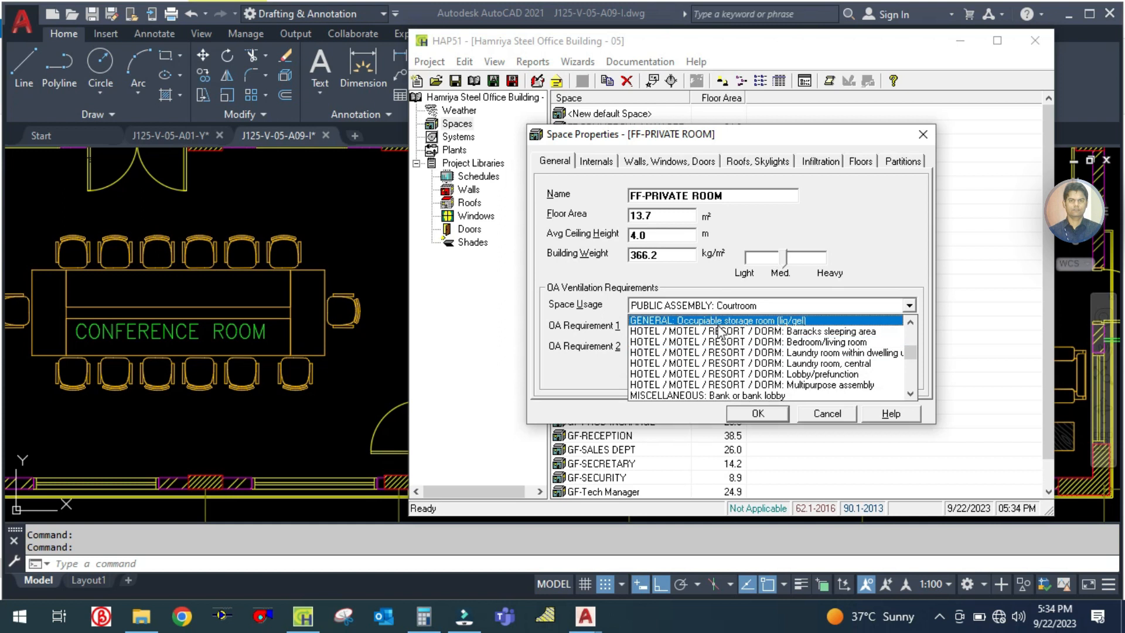
{"action": "scroll", "coordinate": [744, 363], "scroll_direction": "down", "scroll_amount": 1}
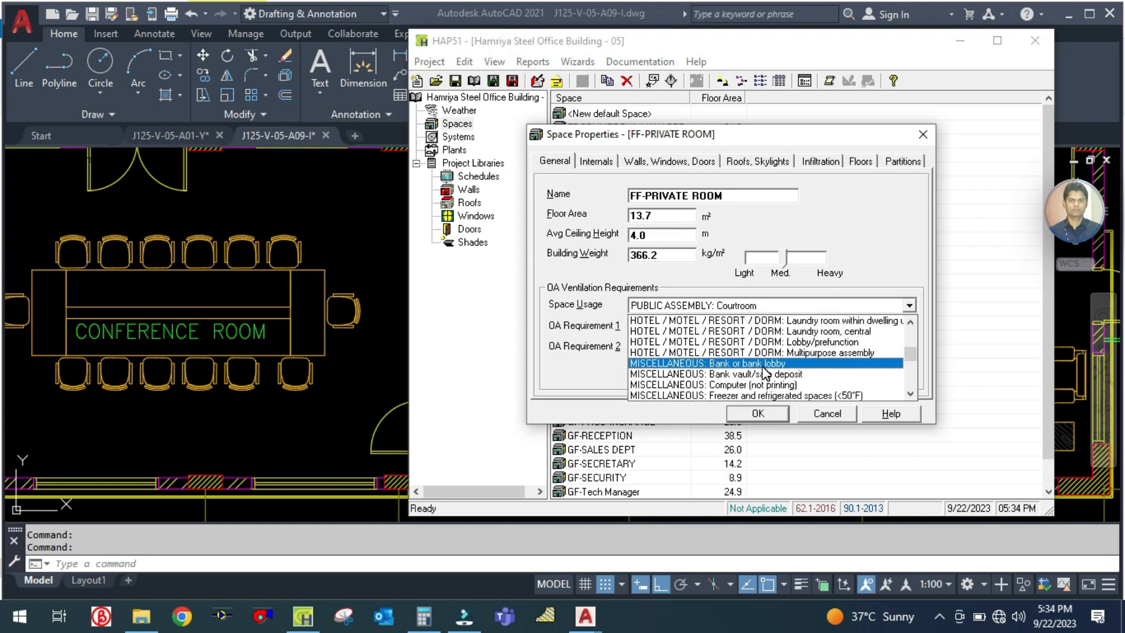
{"action": "scroll", "coordinate": [765, 375], "scroll_direction": "down", "scroll_amount": 2}
{"action": "scroll", "coordinate": [762, 363], "scroll_direction": "down", "scroll_amount": 2}
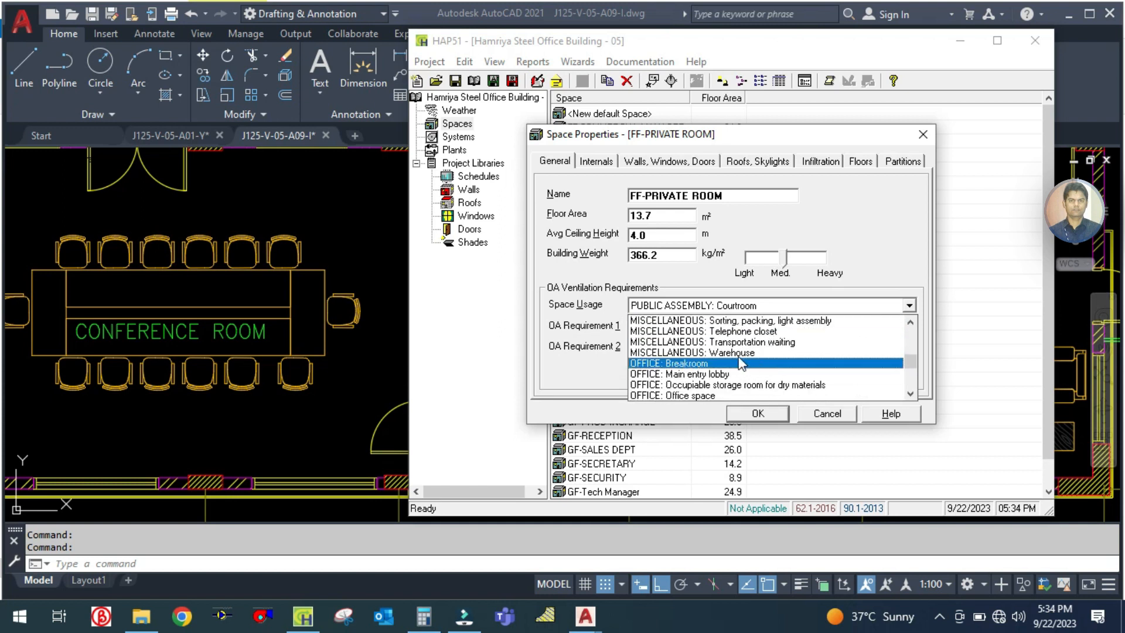
{"action": "scroll", "coordinate": [738, 360], "scroll_direction": "down", "scroll_amount": 2}
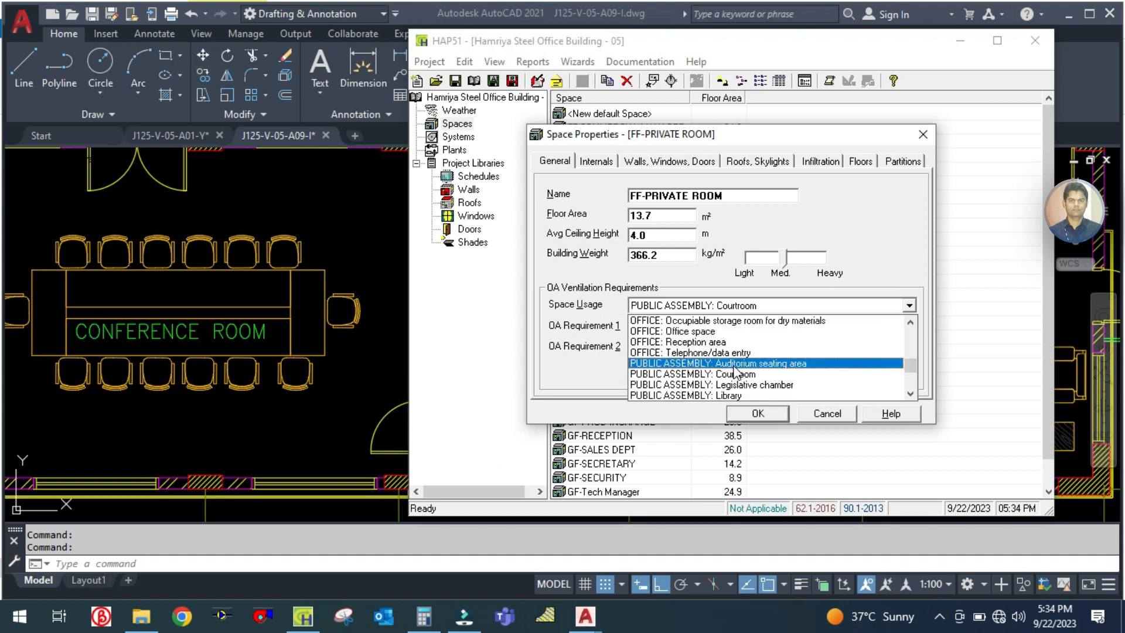
{"action": "scroll", "coordinate": [734, 372], "scroll_direction": "up", "scroll_amount": 1}
{"action": "scroll", "coordinate": [734, 352], "scroll_direction": "down", "scroll_amount": 1}
{"action": "scroll", "coordinate": [742, 352], "scroll_direction": "down", "scroll_amount": 2}
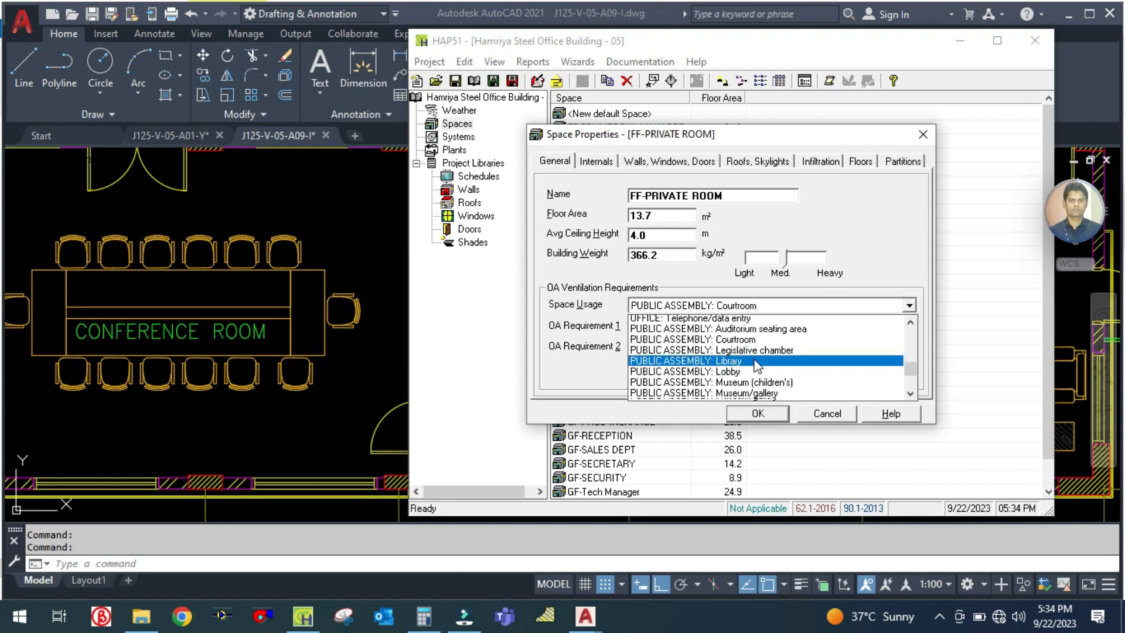
{"action": "scroll", "coordinate": [759, 364], "scroll_direction": "down", "scroll_amount": 3}
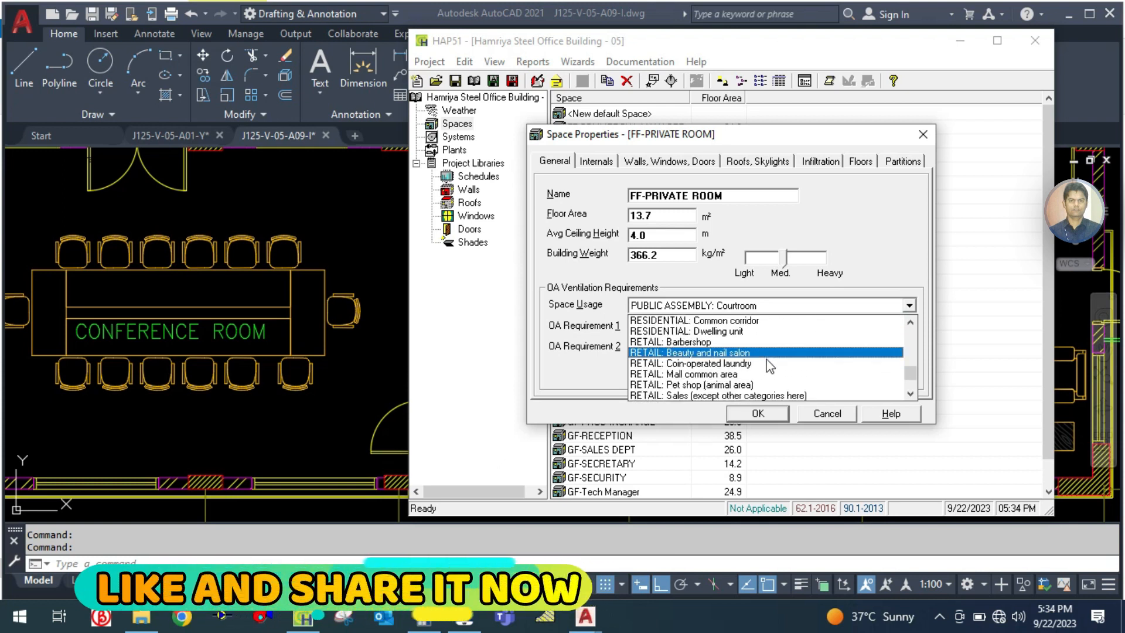
{"action": "scroll", "coordinate": [761, 369], "scroll_direction": "down", "scroll_amount": 2}
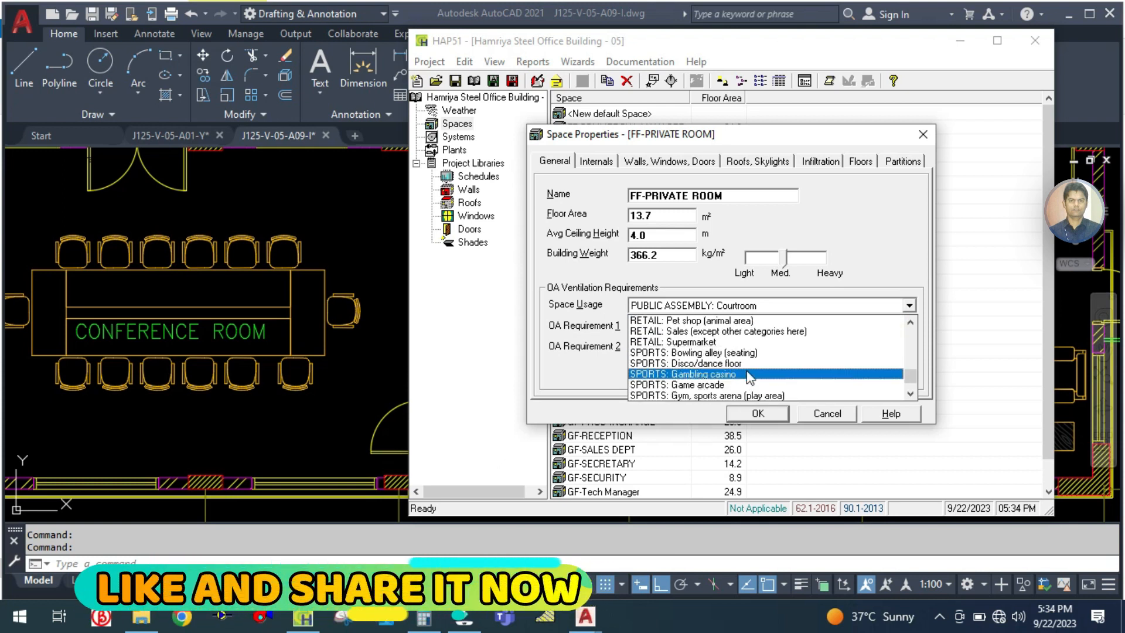
{"action": "scroll", "coordinate": [749, 375], "scroll_direction": "down", "scroll_amount": 2}
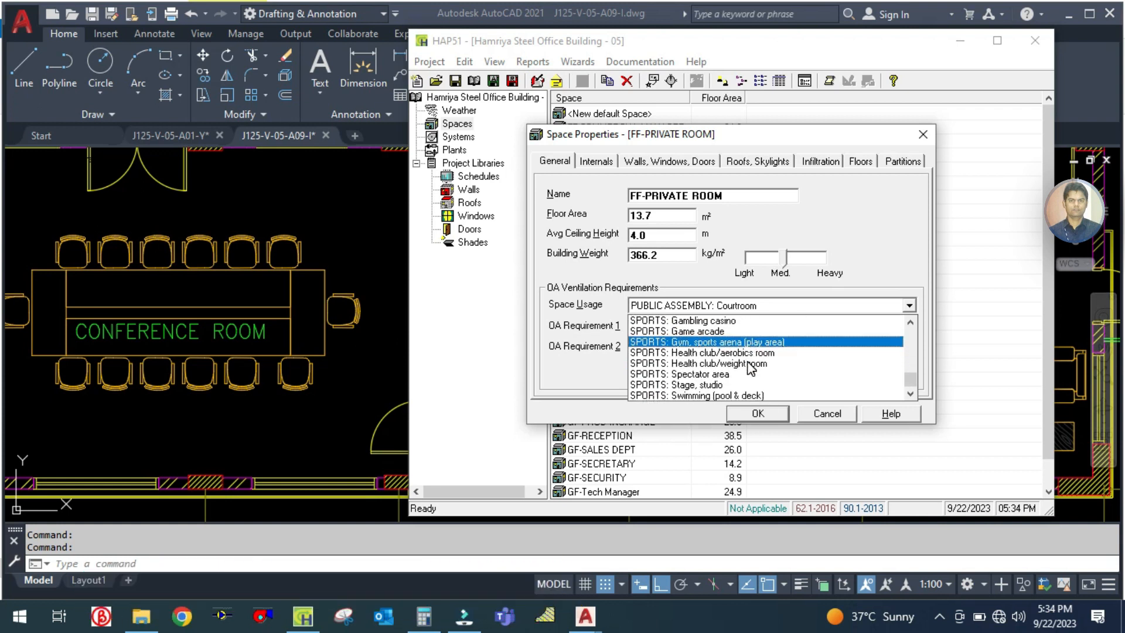
{"action": "scroll", "coordinate": [749, 368], "scroll_direction": "up", "scroll_amount": 3}
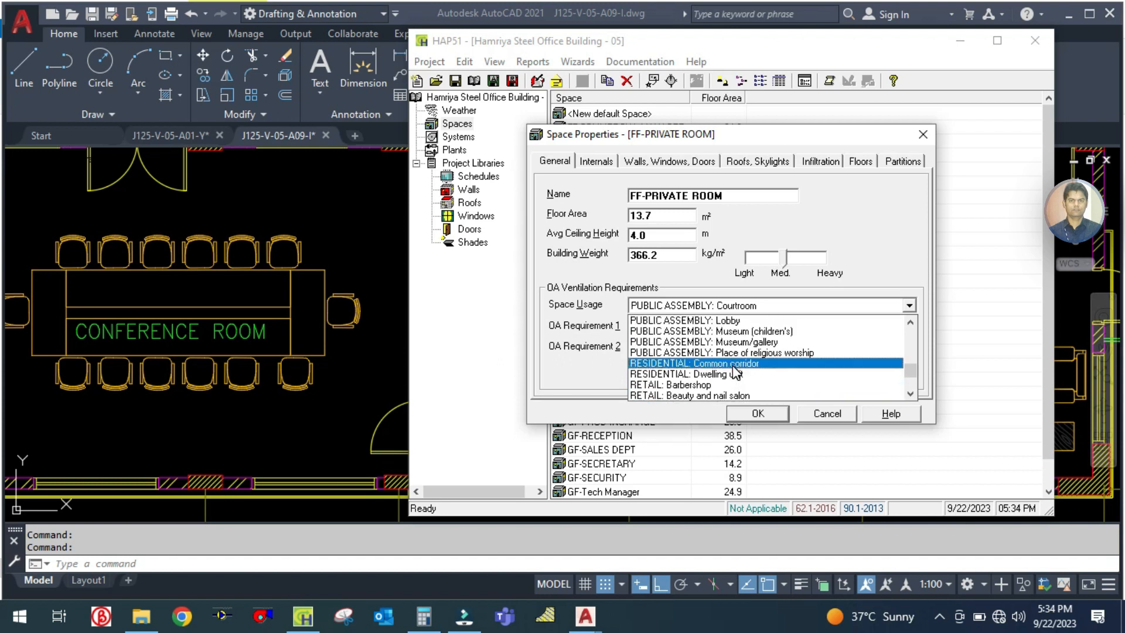
{"action": "scroll", "coordinate": [736, 366], "scroll_direction": "up", "scroll_amount": 4}
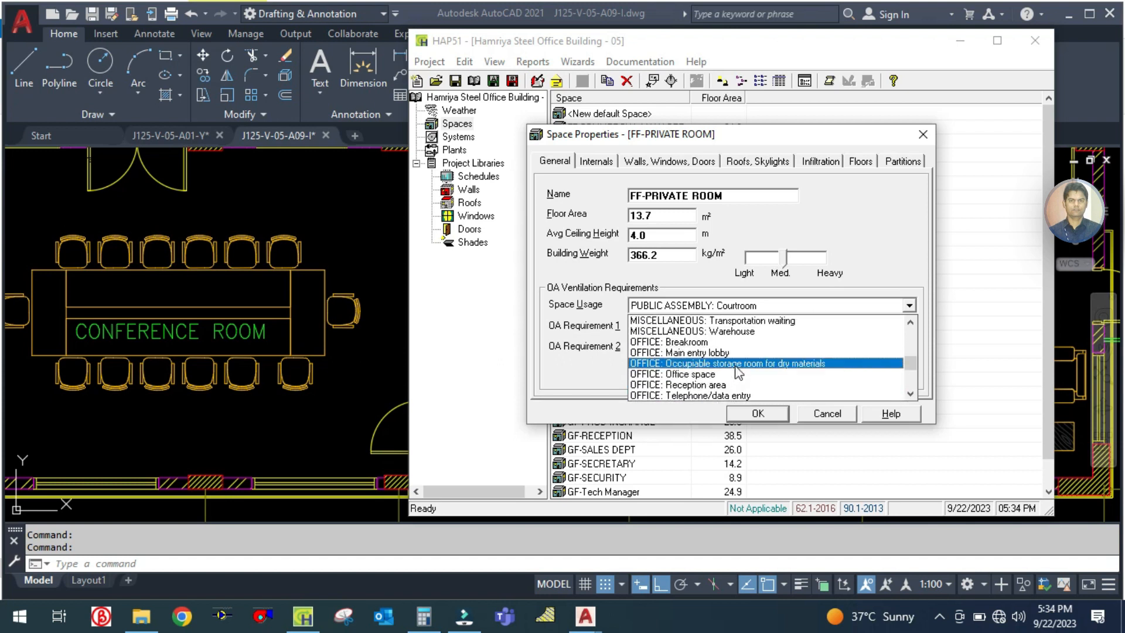
{"action": "scroll", "coordinate": [735, 366], "scroll_direction": "up", "scroll_amount": 3}
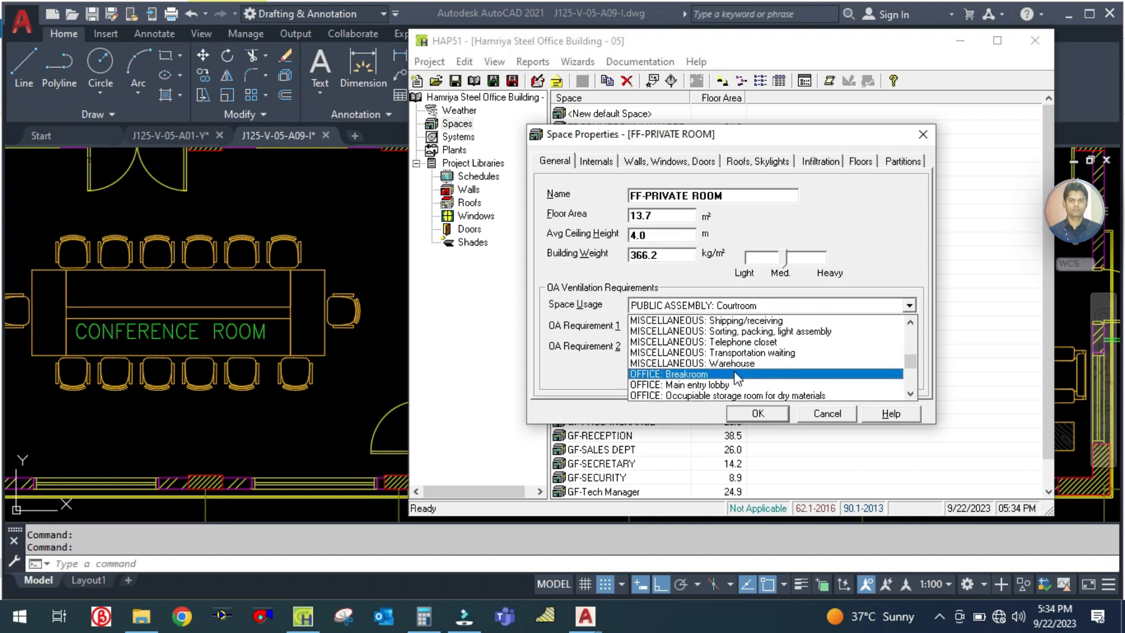
{"action": "scroll", "coordinate": [735, 369], "scroll_direction": "up", "scroll_amount": 6}
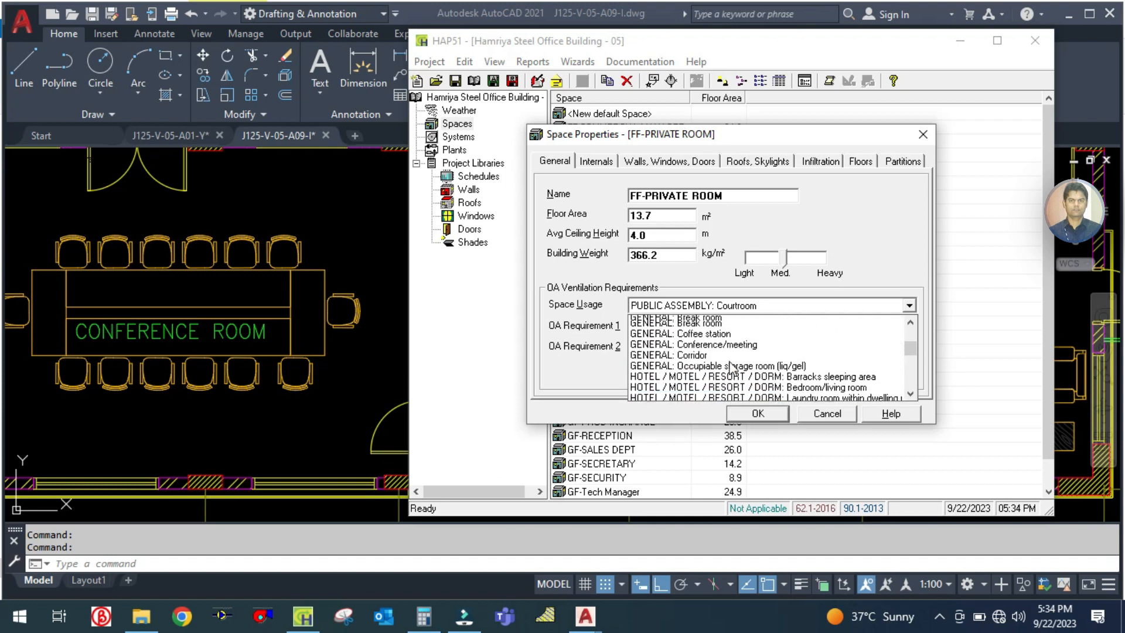
{"action": "scroll", "coordinate": [734, 375], "scroll_direction": "down", "scroll_amount": 2}
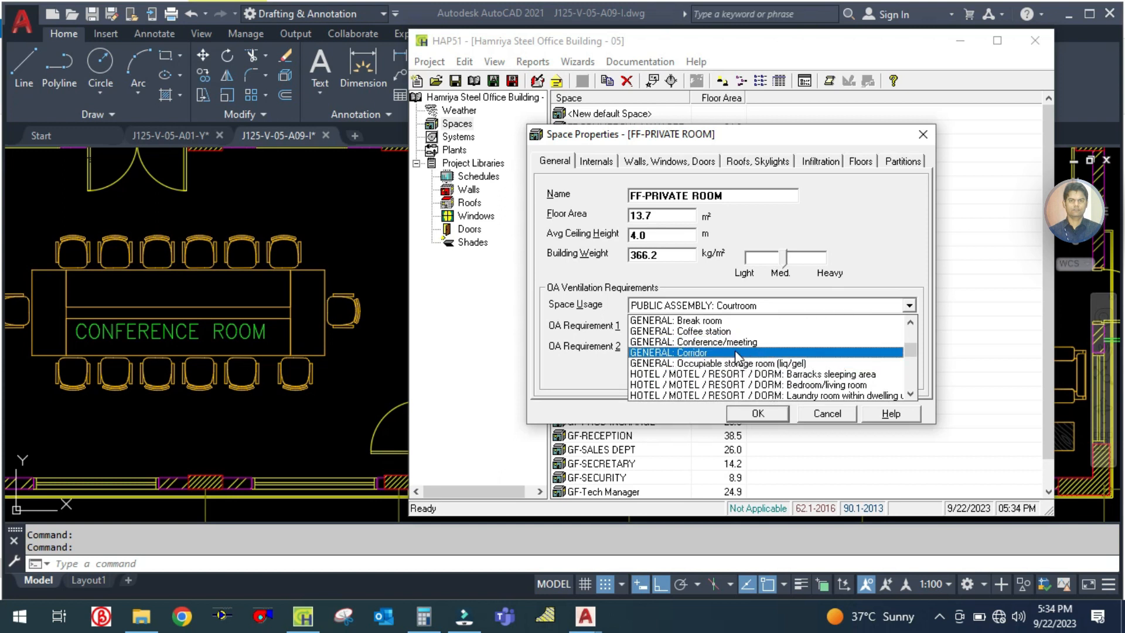
{"action": "scroll", "coordinate": [737, 352], "scroll_direction": "up", "scroll_amount": 1}
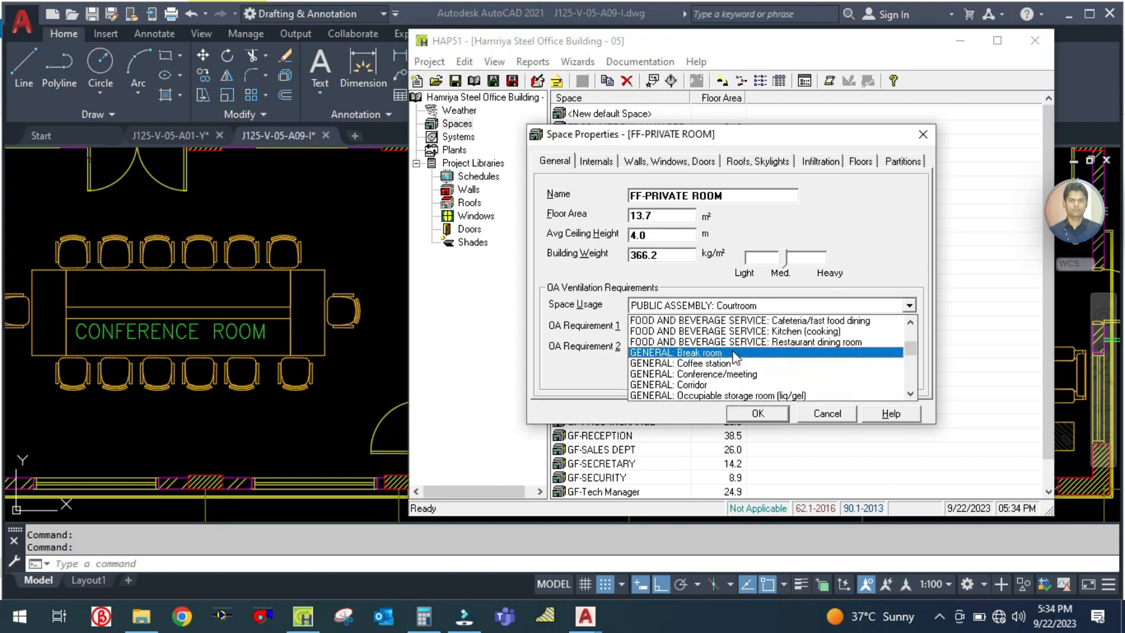
{"action": "scroll", "coordinate": [736, 359], "scroll_direction": "up", "scroll_amount": 1}
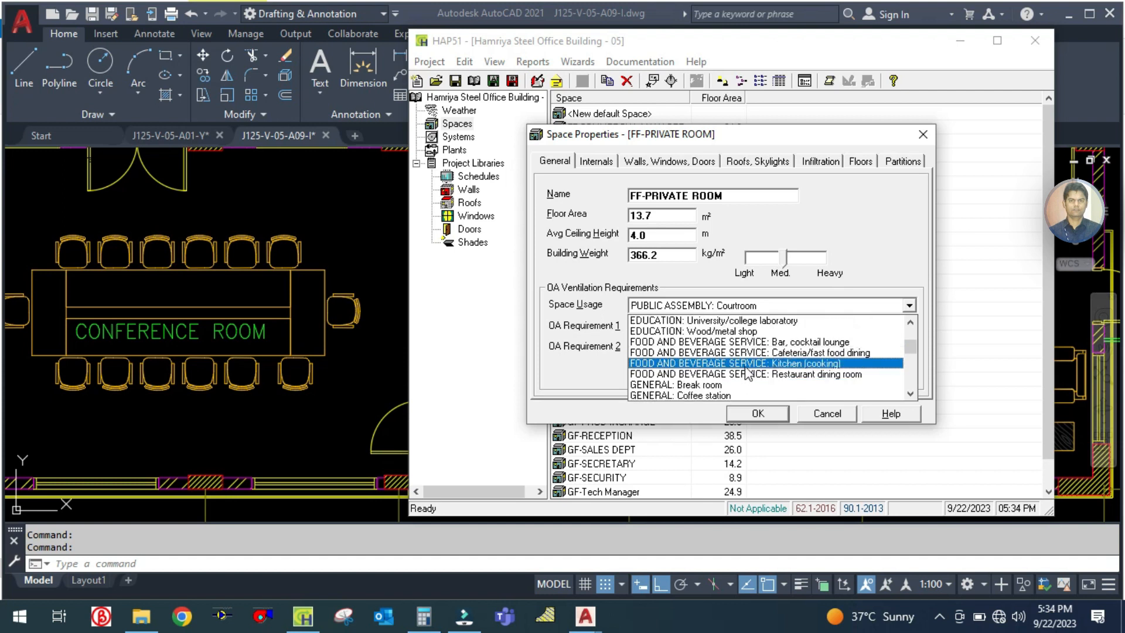
{"action": "scroll", "coordinate": [741, 374], "scroll_direction": "up", "scroll_amount": 1}
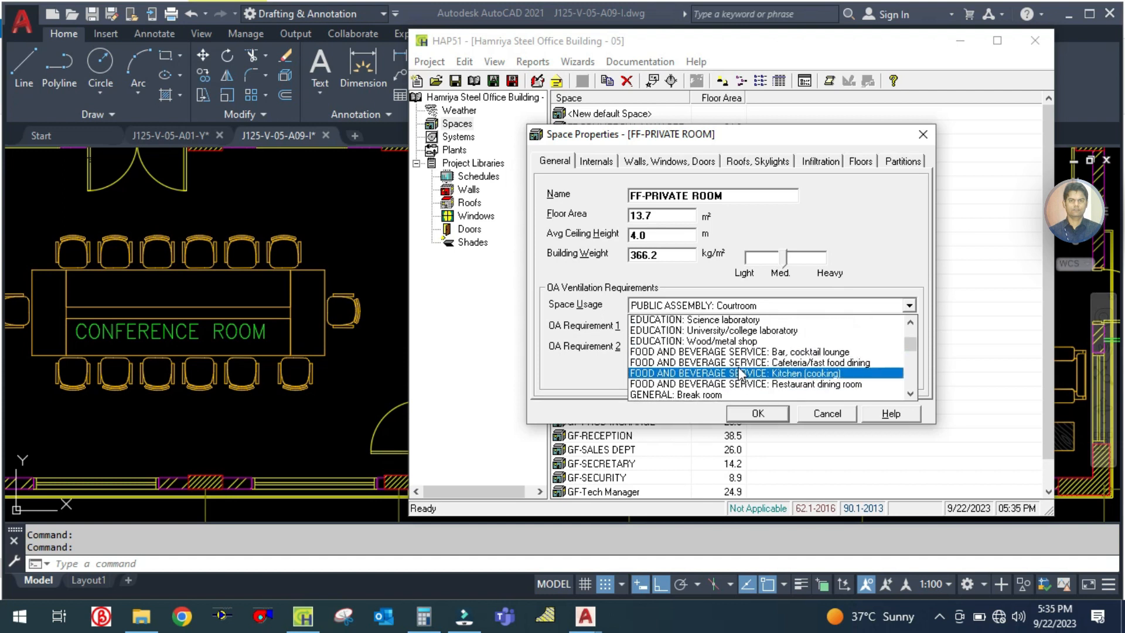
{"action": "scroll", "coordinate": [735, 363], "scroll_direction": "up", "scroll_amount": 3}
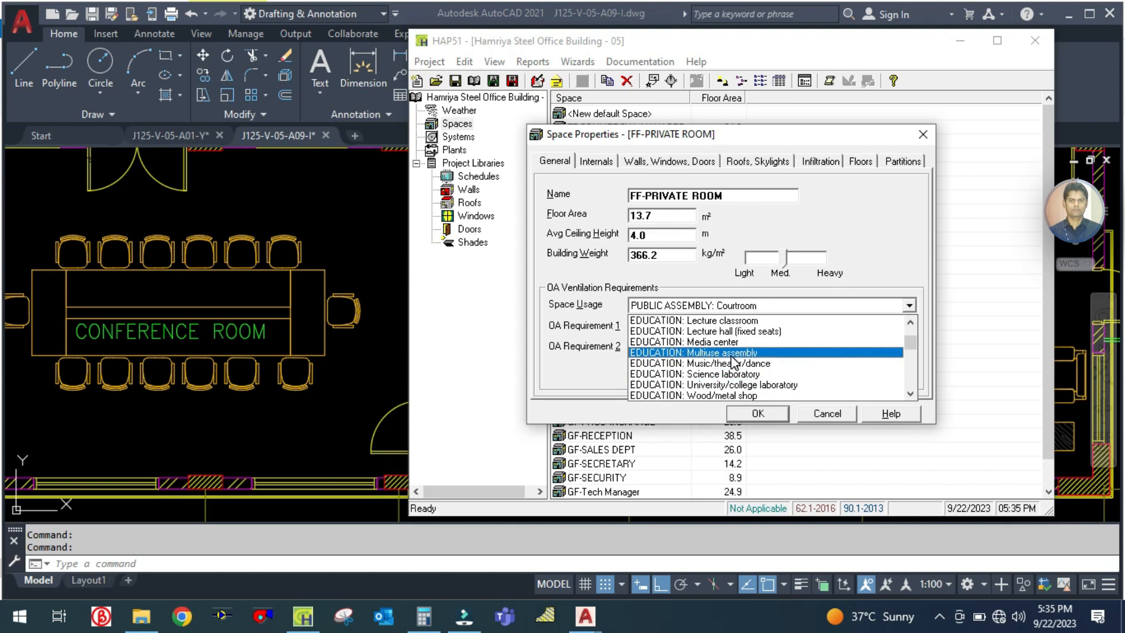
{"action": "scroll", "coordinate": [731, 357], "scroll_direction": "up", "scroll_amount": 2}
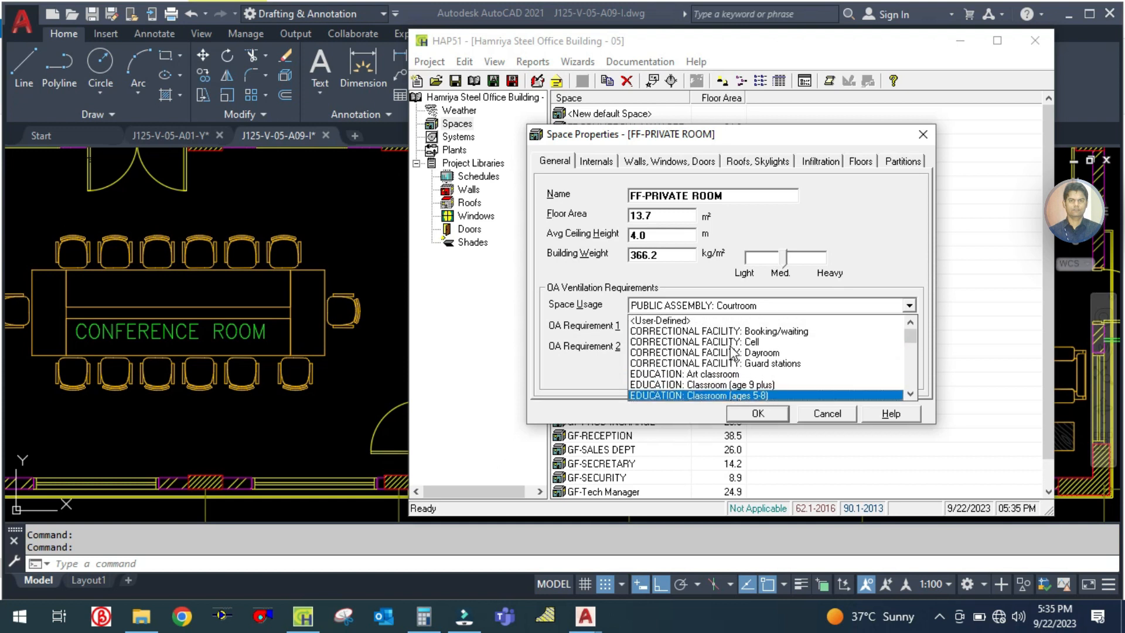
Set the private room's space usage to "HOTEL / MOTEL / RESORT / DORM: Barracks sleeping area" and display its internal load settings
{"action": "scroll", "coordinate": [732, 352], "scroll_direction": "down", "scroll_amount": 3}
{"action": "scroll", "coordinate": [762, 363], "scroll_direction": "down", "scroll_amount": 2}
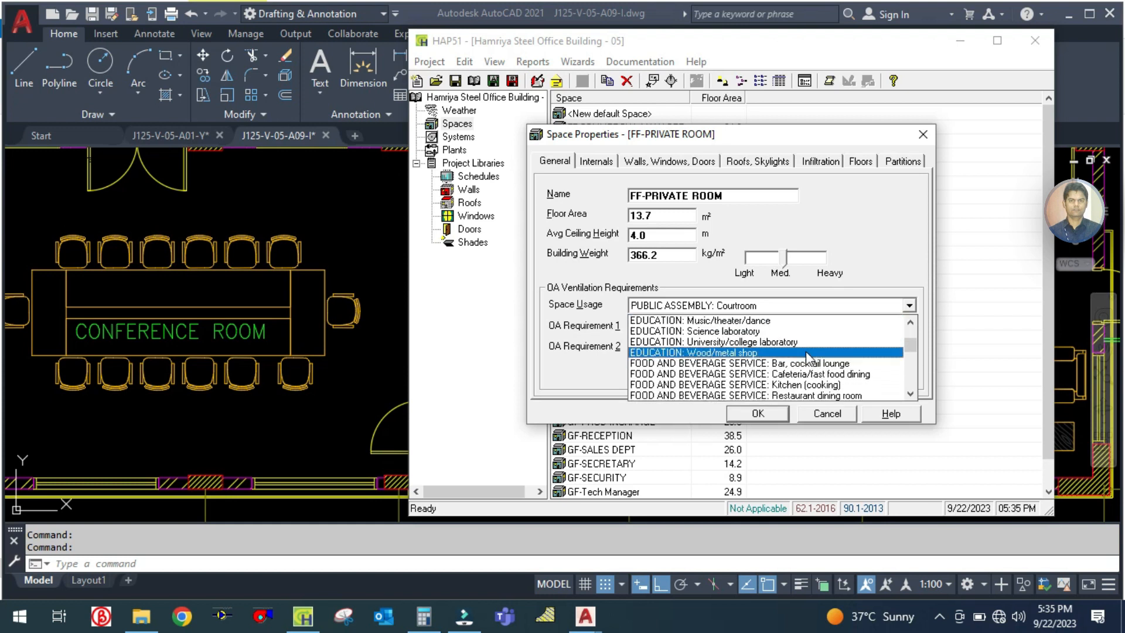
{"action": "left_click", "coordinate": [911, 396]}
{"action": "left_click", "coordinate": [911, 396]}
{"action": "left_click", "coordinate": [912, 396]}
{"action": "left_click", "coordinate": [911, 396]}
{"action": "left_click", "coordinate": [912, 397]}
{"action": "left_click", "coordinate": [912, 396]}
{"action": "left_click", "coordinate": [912, 396]}
{"action": "left_click", "coordinate": [912, 396]}
{"action": "left_click", "coordinate": [912, 396]}
{"action": "left_click", "coordinate": [912, 396]}
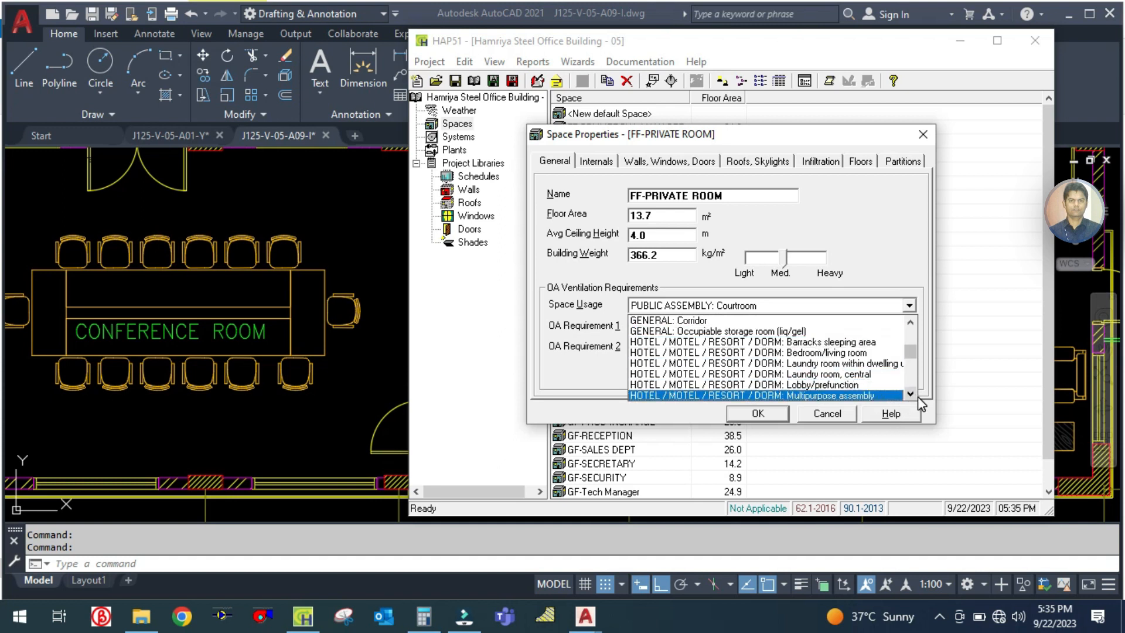
{"action": "left_click", "coordinate": [860, 342]}
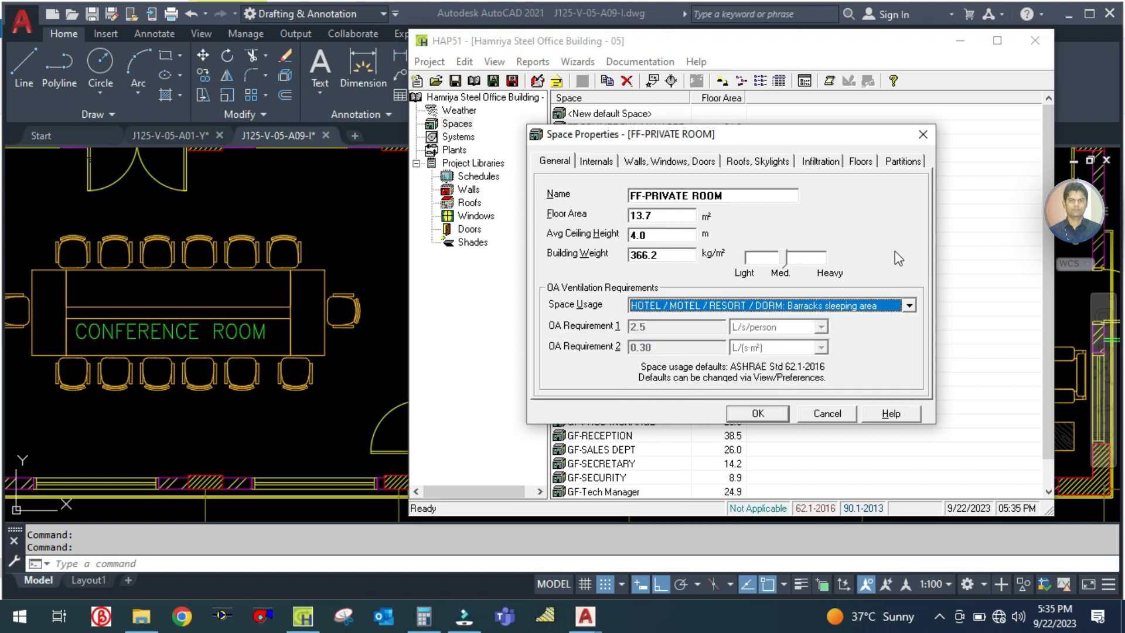
{"action": "left_click", "coordinate": [598, 163]}
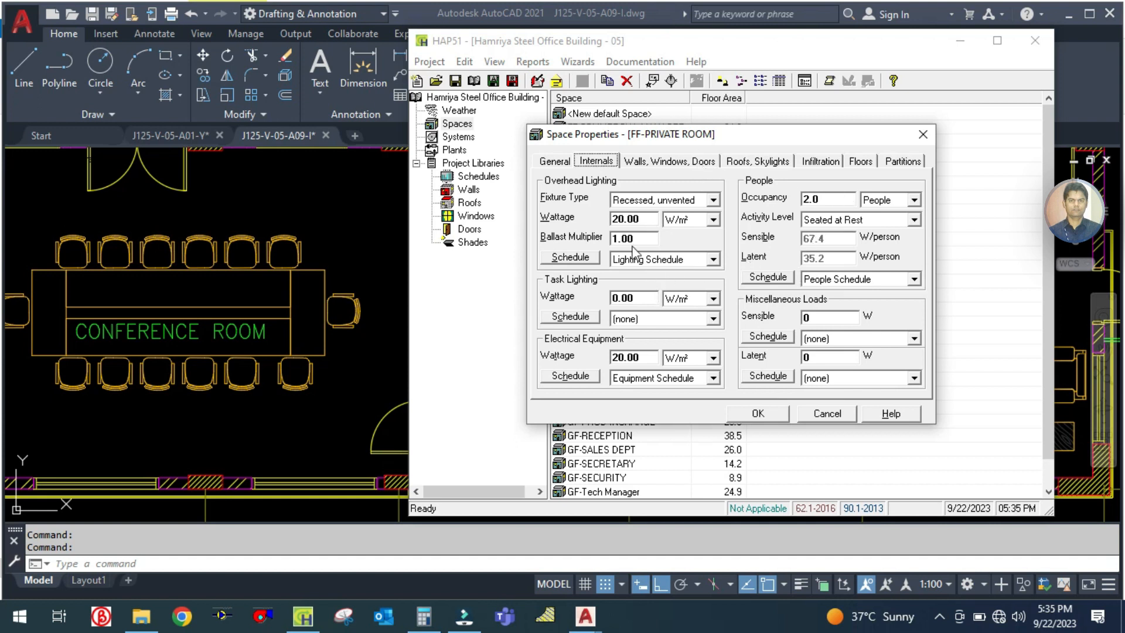
Display the private room's wall and window settings in HAP, and check its outside wall length and window type on the AutoCAD A01 floor plan
{"action": "left_click", "coordinate": [667, 160]}
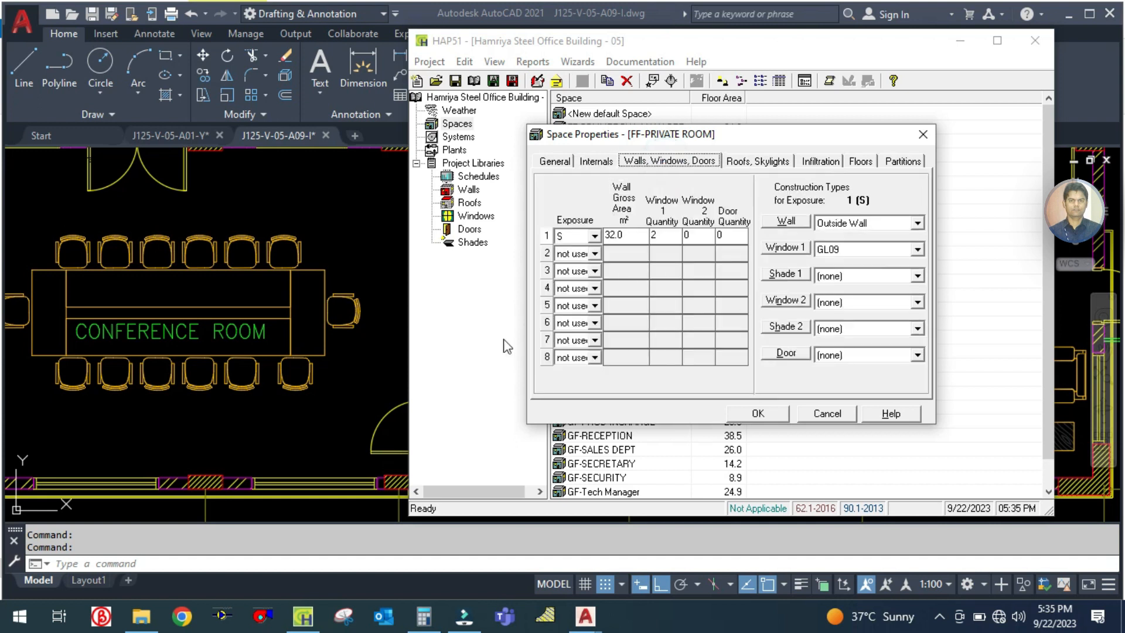
{"action": "left_click", "coordinate": [333, 367]}
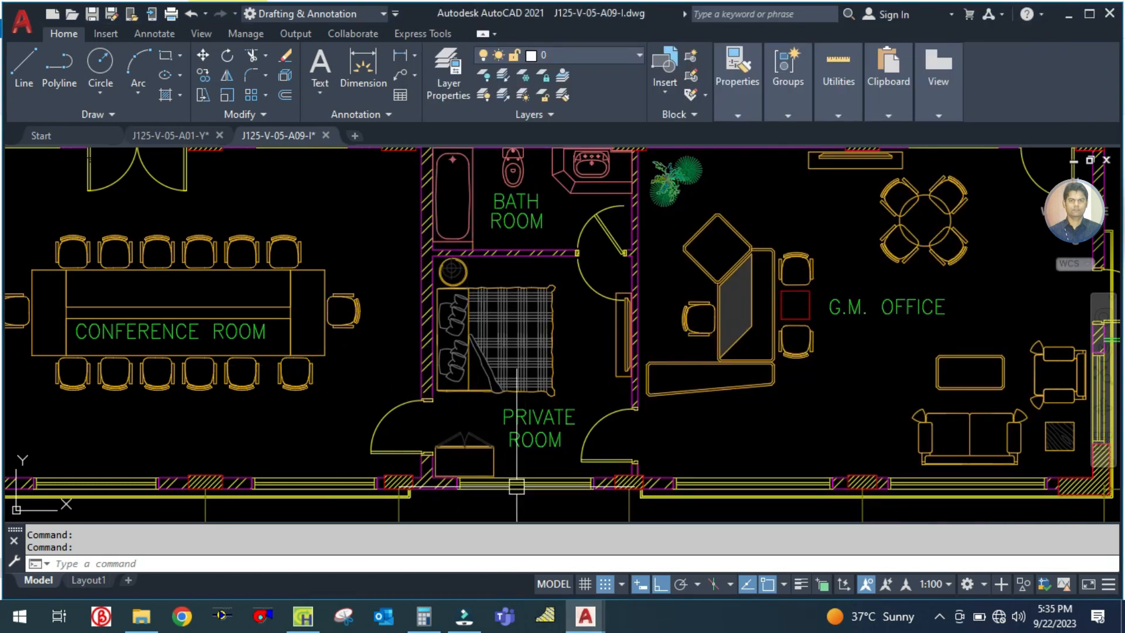
{"action": "left_click", "coordinate": [172, 133]}
{"action": "scroll", "coordinate": [425, 326], "scroll_direction": "down", "scroll_amount": 3}
{"action": "scroll", "coordinate": [462, 378], "scroll_direction": "up", "scroll_amount": 3}
{"action": "left_click_drag", "start_coordinate": [462, 378], "coordinate": [471, 406]}
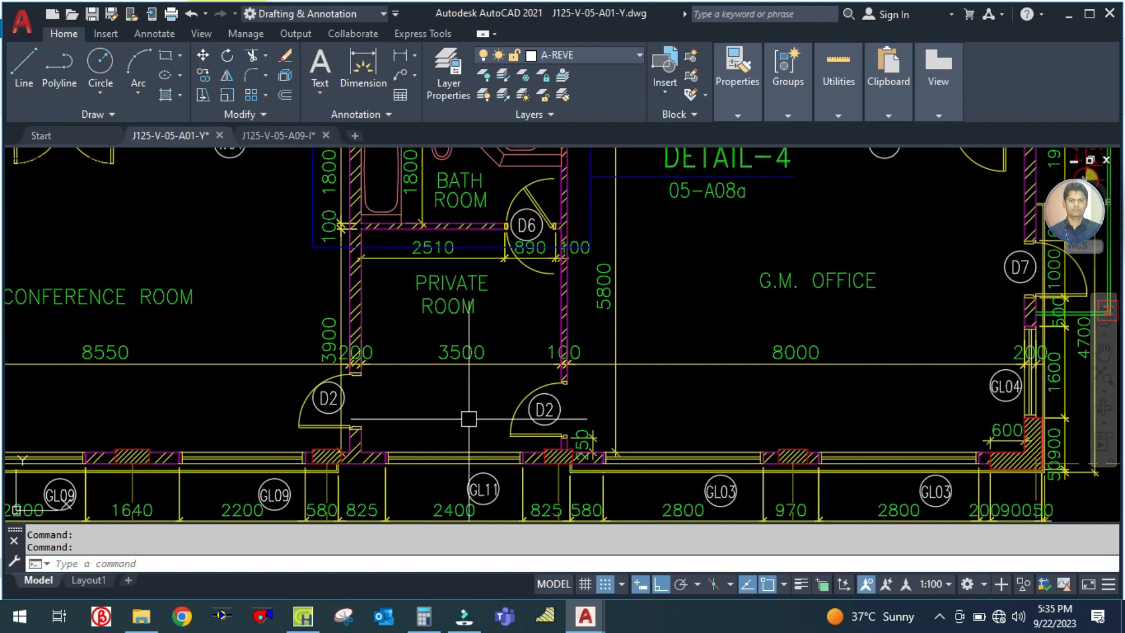
Calculate the private room's outside wall area from its 3.5 m length, and set the south exposure's gross wall area to 14 m² in HAP
{"action": "left_click", "coordinate": [427, 627]}
{"action": "left_click", "coordinate": [454, 308]}
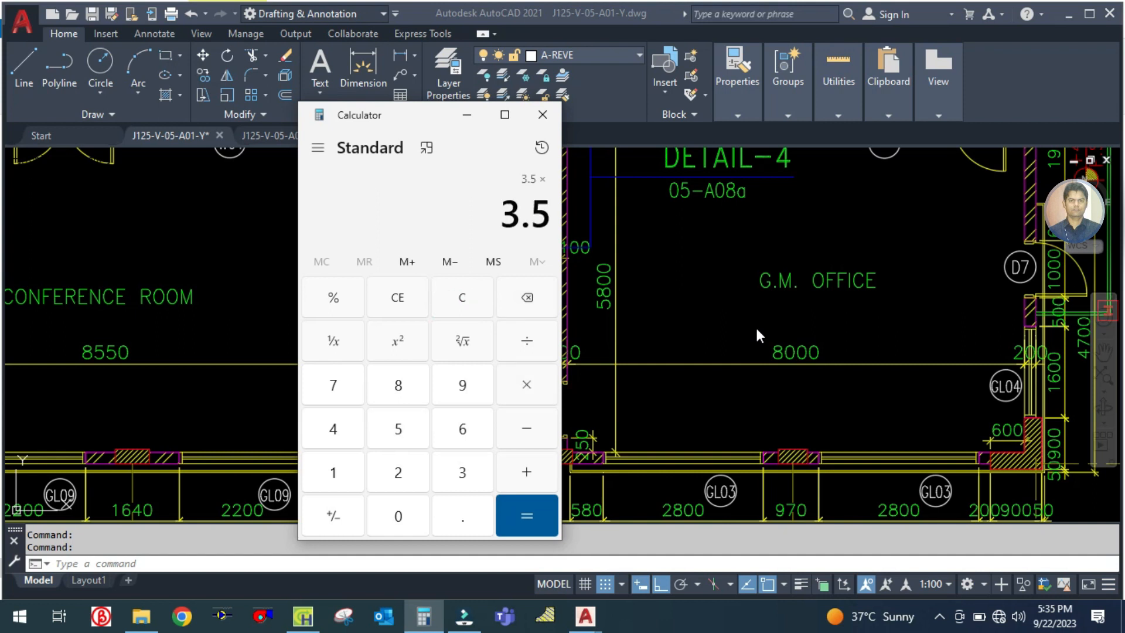
{"action": "left_click", "coordinate": [756, 330]}
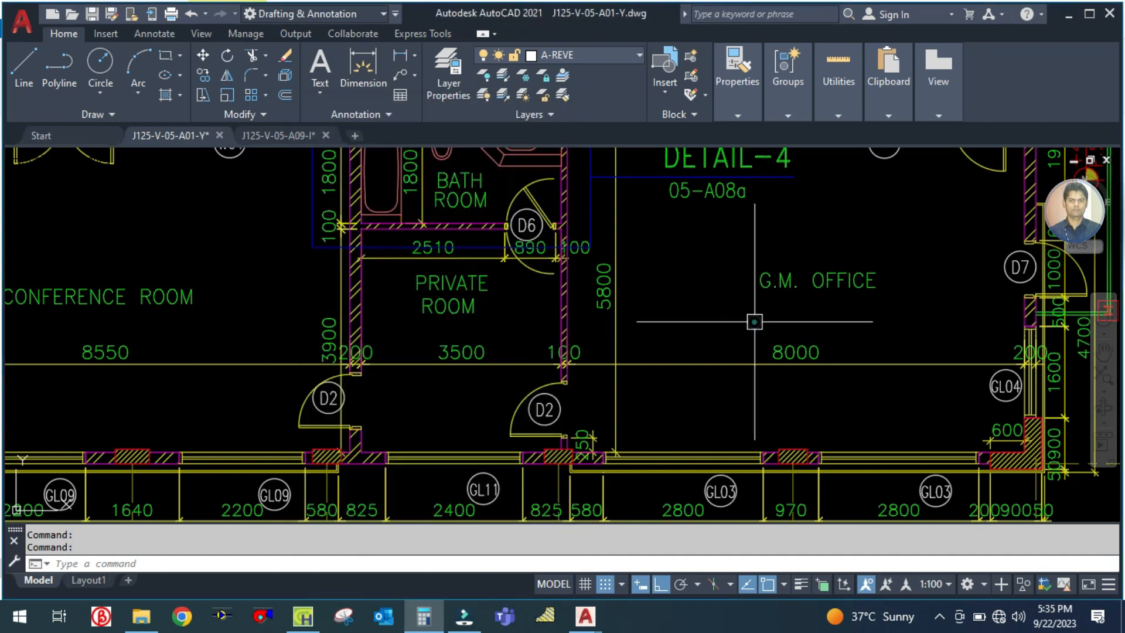
{"action": "left_click", "coordinate": [299, 625]}
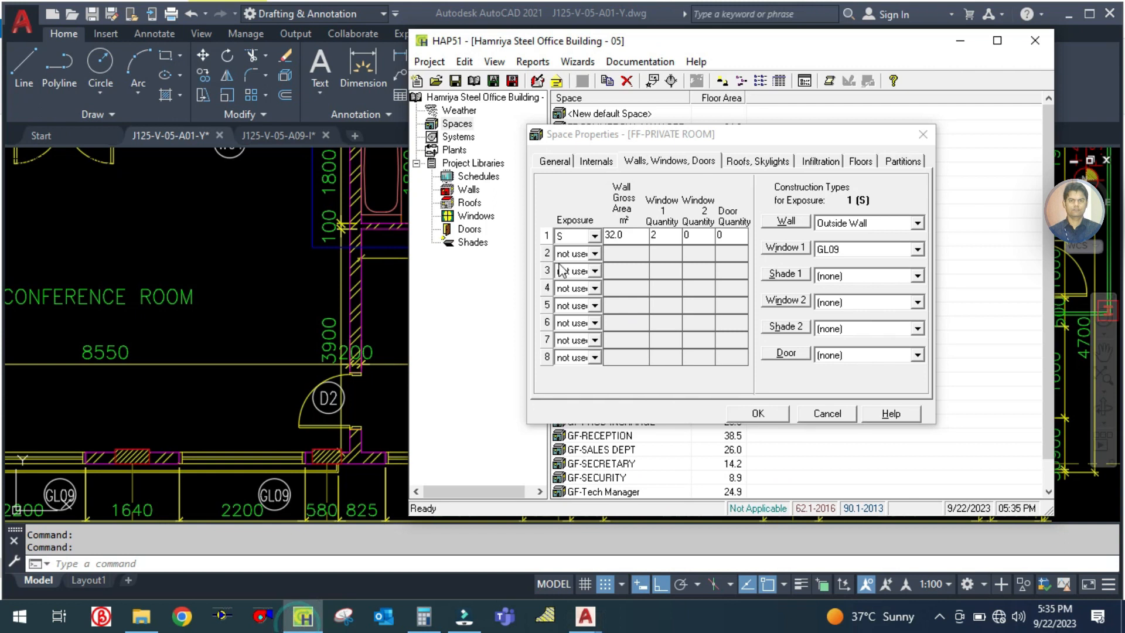
{"action": "left_click", "coordinate": [633, 236]}
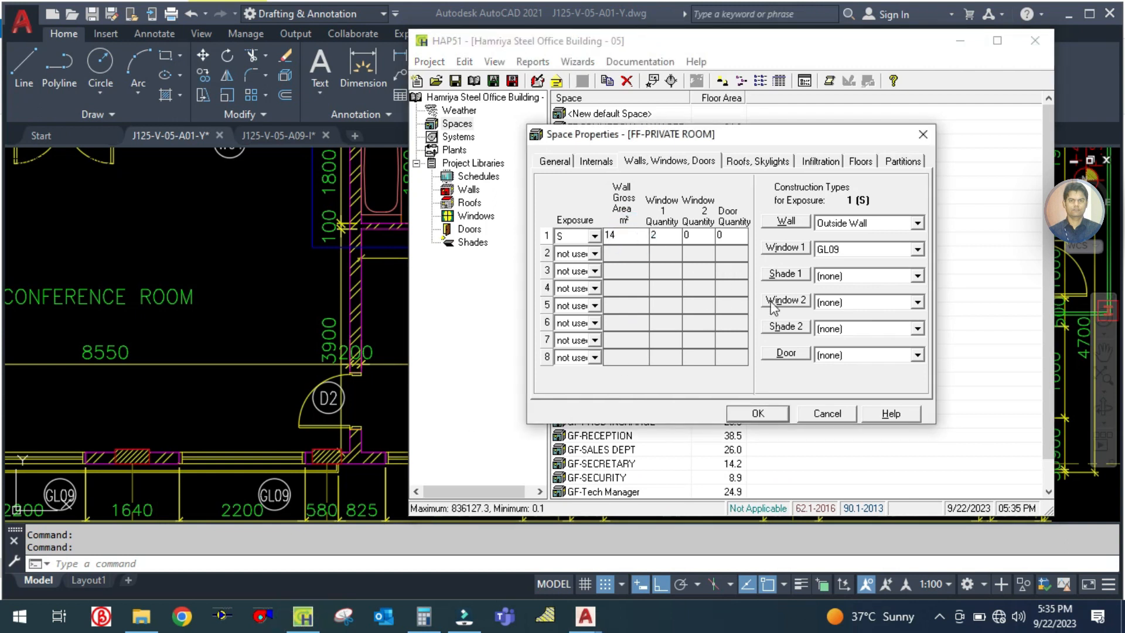
Assign GL11 as the Window 1 construction type for the private room's south exposure
{"action": "left_click", "coordinate": [888, 249]}
{"action": "left_click", "coordinate": [855, 332]}
{"action": "left_click", "coordinate": [832, 250]}
{"action": "left_click", "coordinate": [838, 336]}
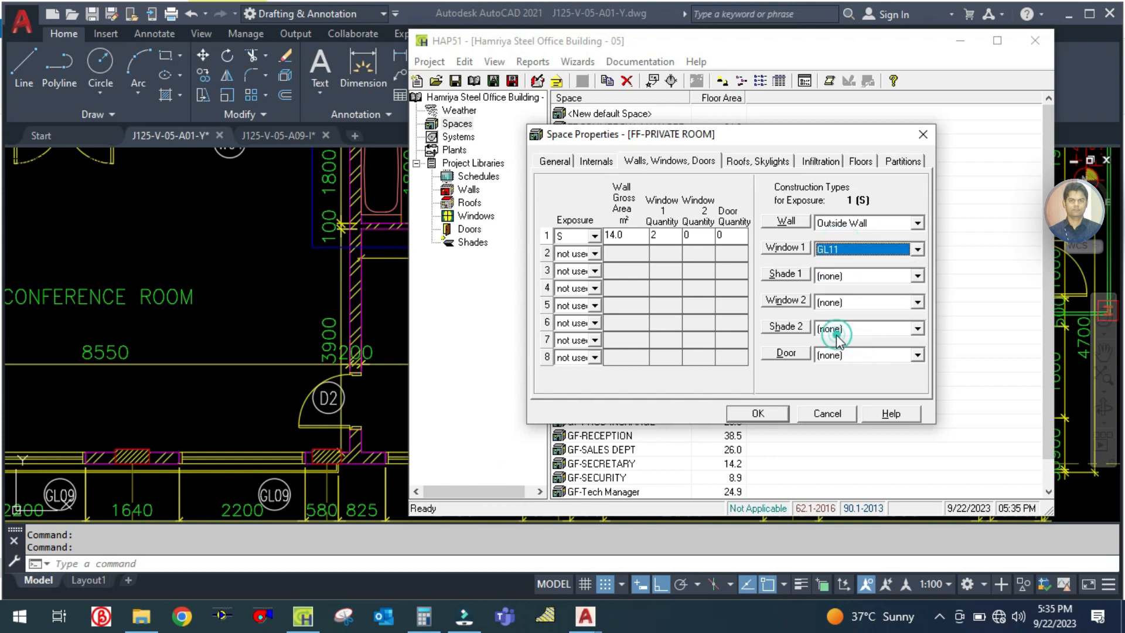
Set the private room's horizontal roof gross area to 13.7 m², matching its floor area
{"action": "left_click", "coordinate": [761, 159]}
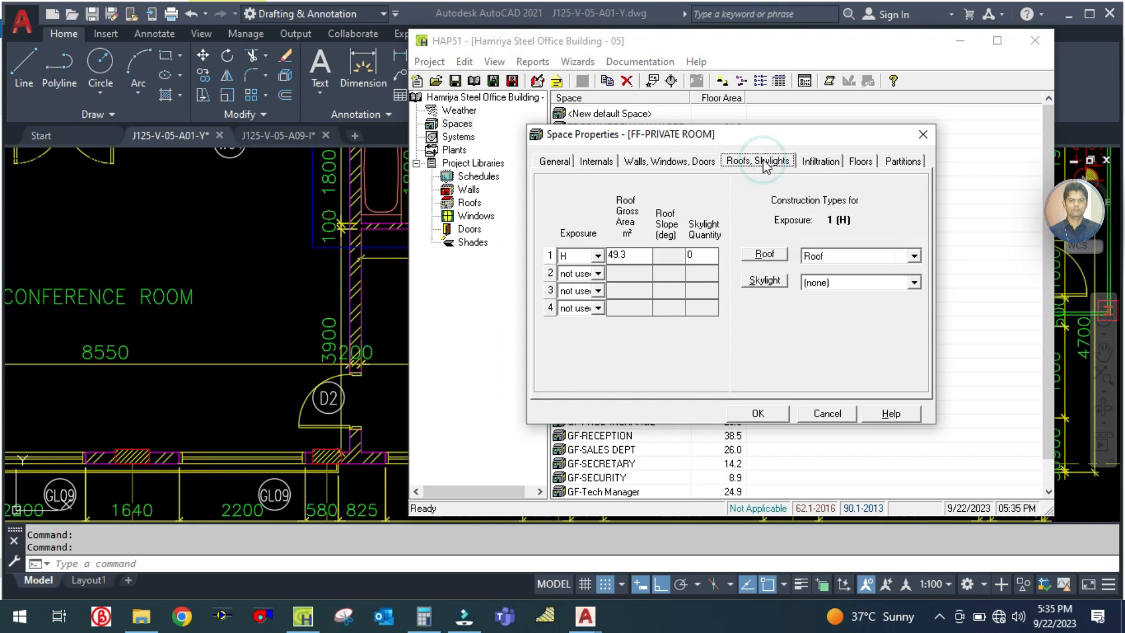
{"action": "left_click", "coordinate": [557, 163]}
{"action": "double_click", "coordinate": [667, 214]}
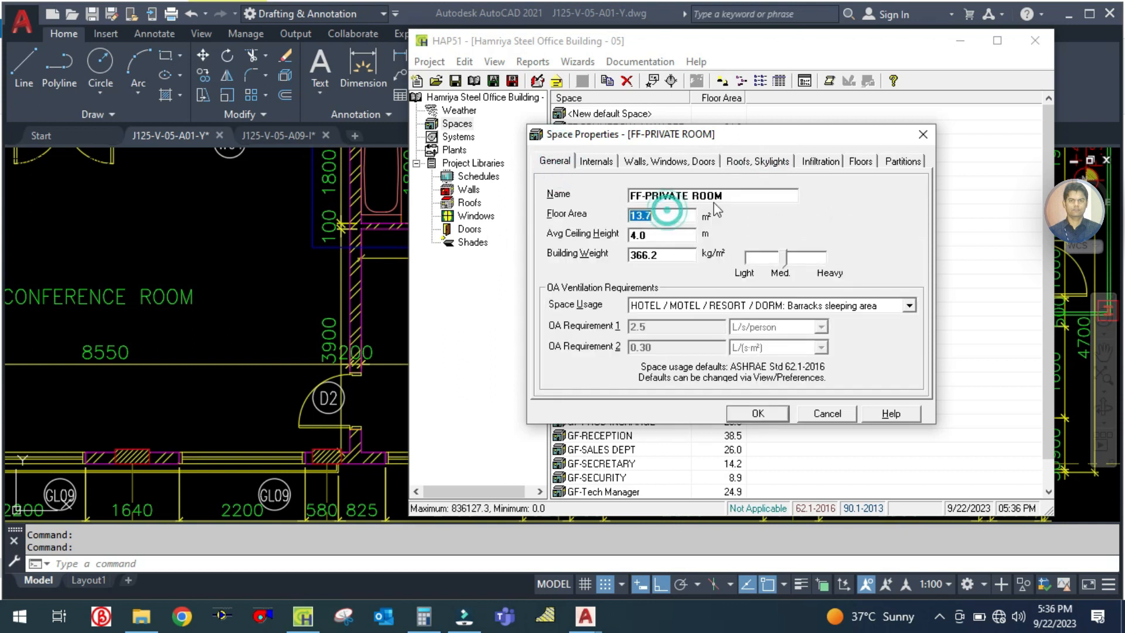
{"action": "left_click", "coordinate": [775, 160]}
{"action": "double_click", "coordinate": [632, 256]}
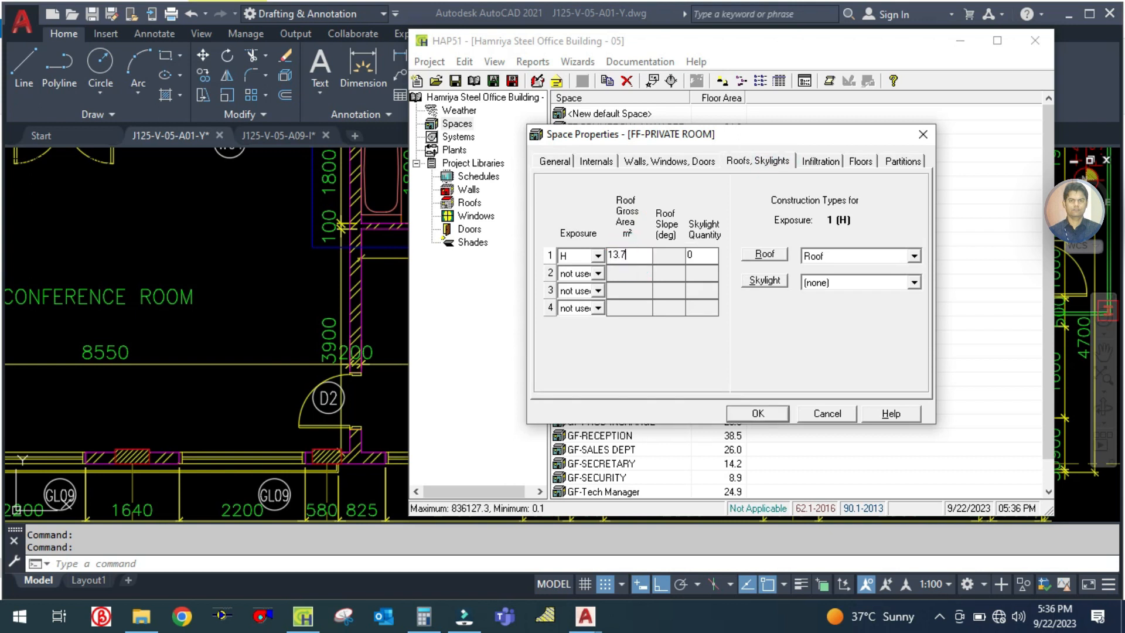
Check the private room's floor type, set its Partition 1 wall area to 0 m², and save the space
{"action": "left_click", "coordinate": [853, 164]}
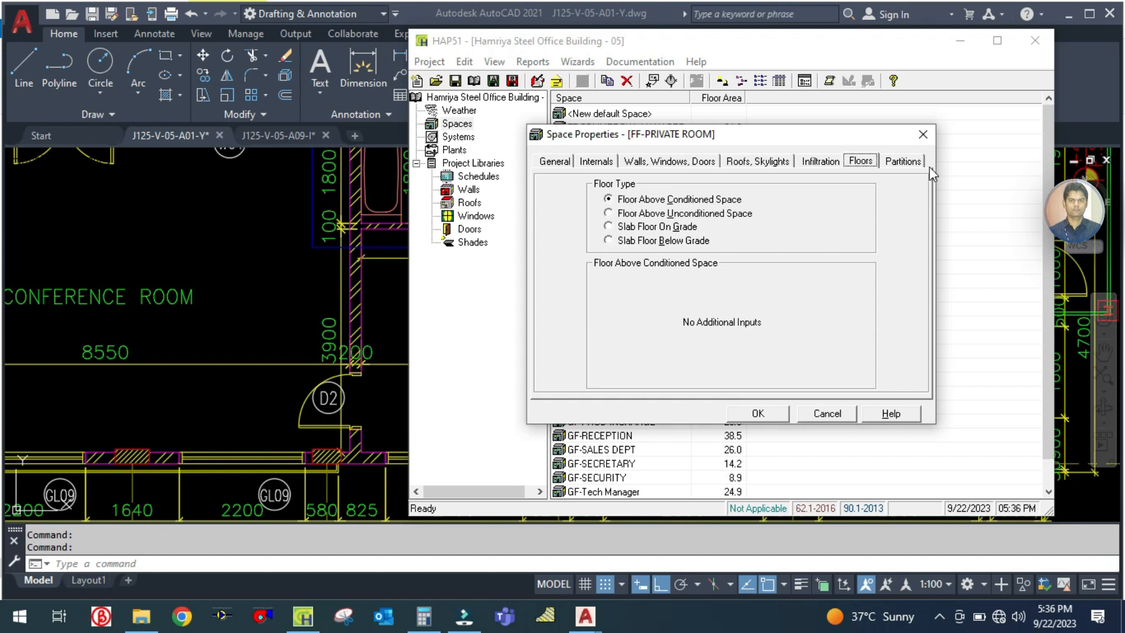
{"action": "left_click", "coordinate": [905, 162]}
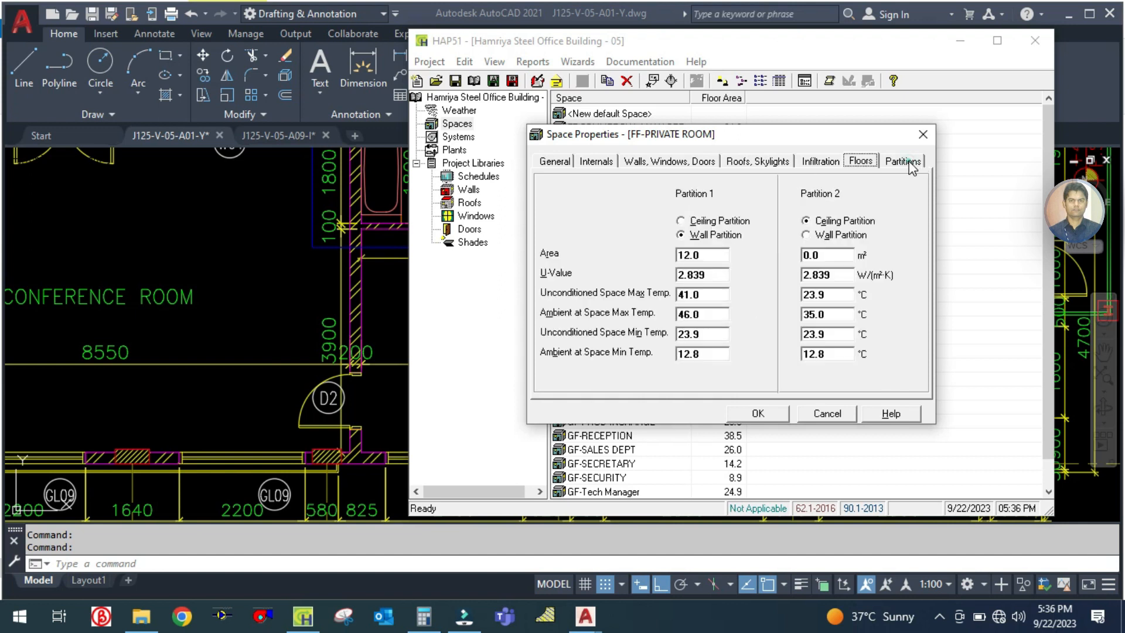
{"action": "left_click", "coordinate": [709, 254]}
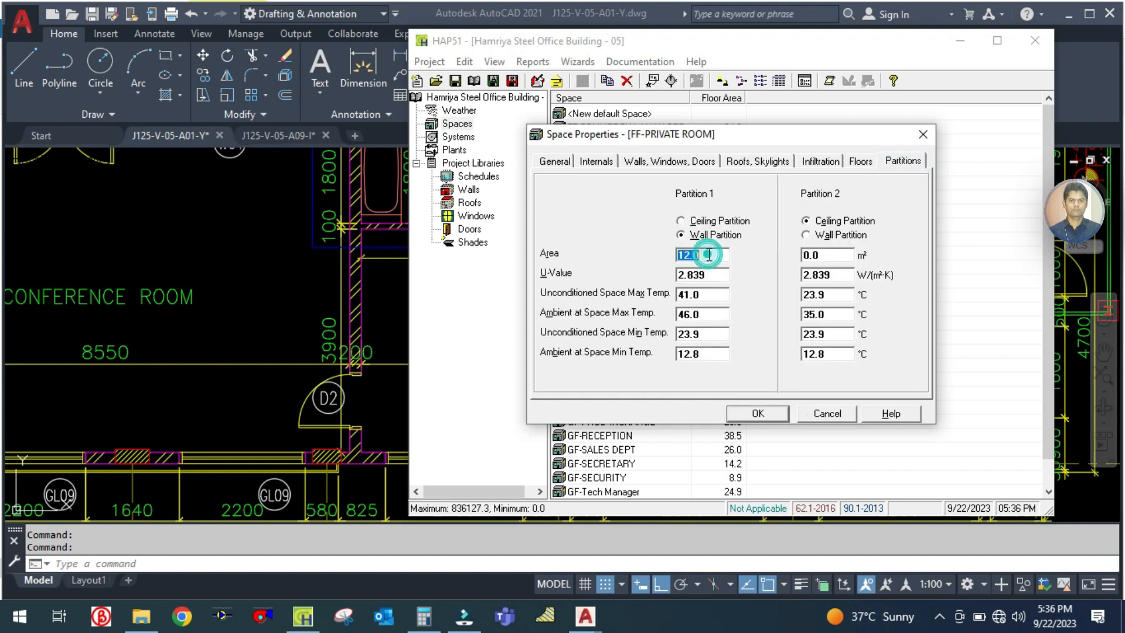
{"action": "type", "text": "0"}
{"action": "left_click", "coordinate": [680, 235]}
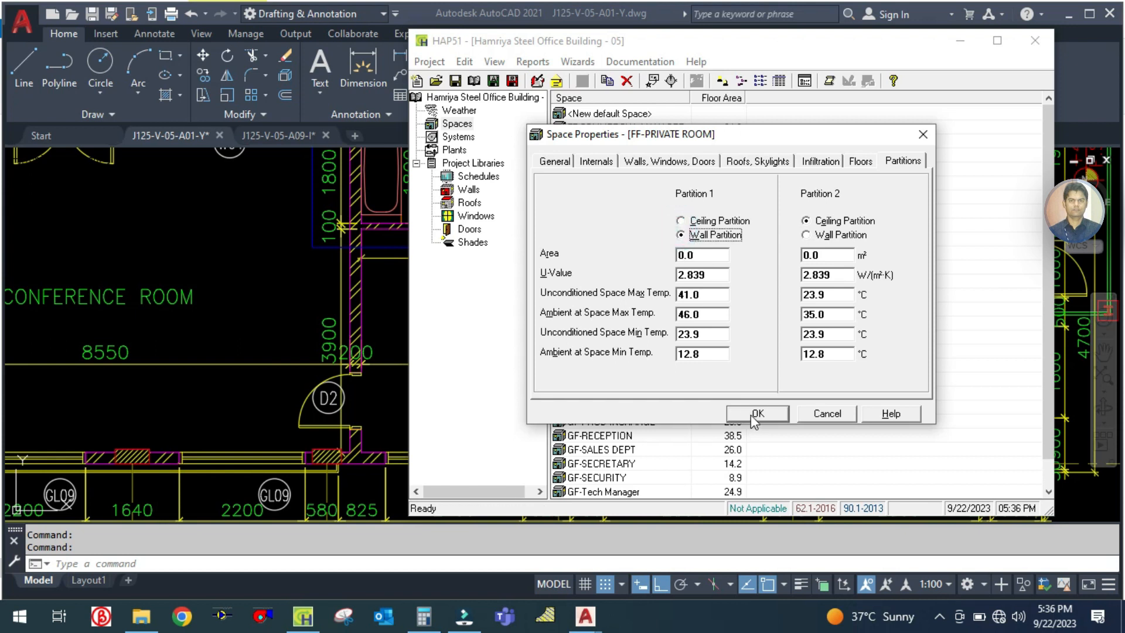
{"action": "left_click", "coordinate": [757, 413]}
Examine the bath room beside the private room, its dimensions and the surrounding rooms on the AutoCAD floor plan
{"action": "left_click", "coordinate": [219, 294]}
{"action": "scroll", "coordinate": [219, 294], "scroll_direction": "down", "scroll_amount": 4}
{"action": "scroll", "coordinate": [361, 258], "scroll_direction": "up", "scroll_amount": 3}
{"action": "scroll", "coordinate": [345, 253], "scroll_direction": "down", "scroll_amount": 2}
{"action": "scroll", "coordinate": [334, 250], "scroll_direction": "up", "scroll_amount": 5}
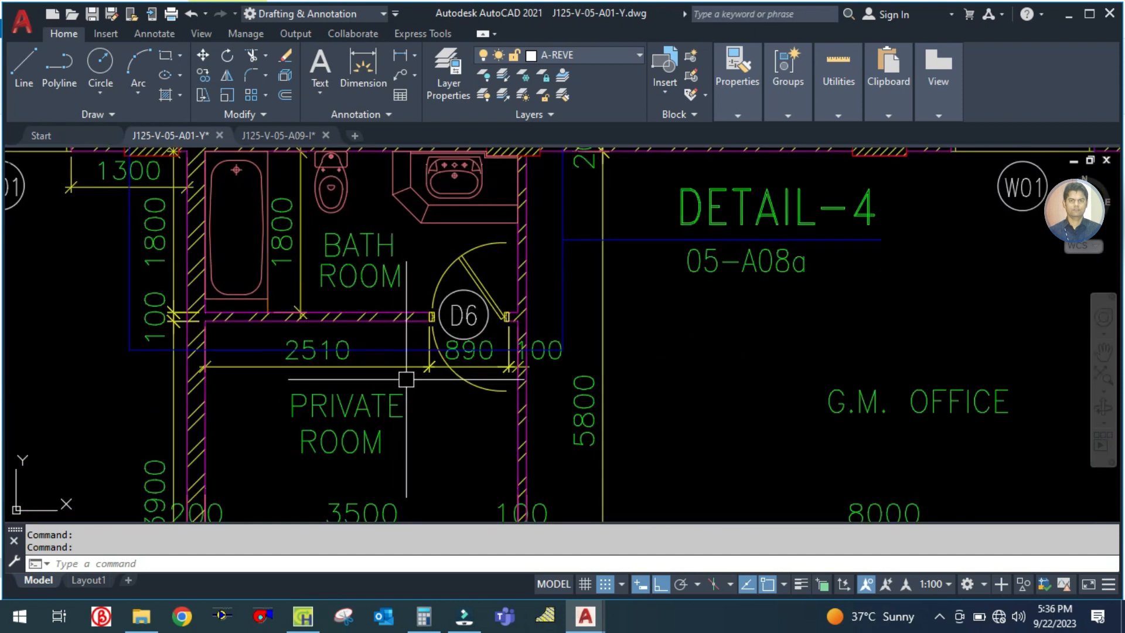
{"action": "left_click_drag", "start_coordinate": [246, 369], "coordinate": [250, 372]}
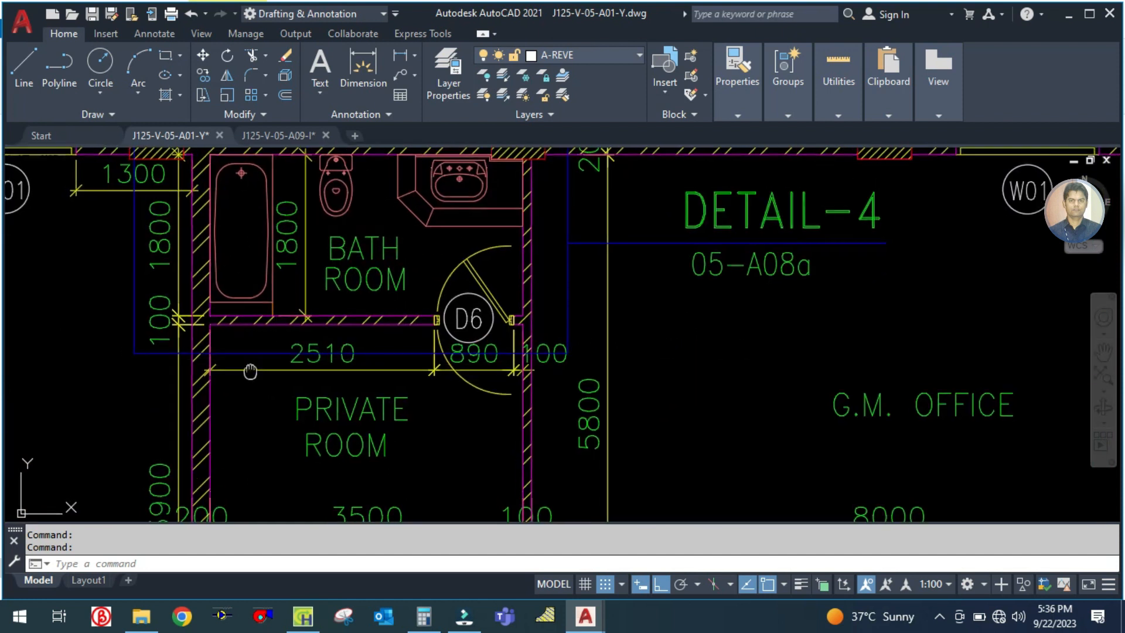
{"action": "scroll", "coordinate": [340, 381], "scroll_direction": "down", "scroll_amount": 4}
{"action": "scroll", "coordinate": [364, 327], "scroll_direction": "up", "scroll_amount": 4}
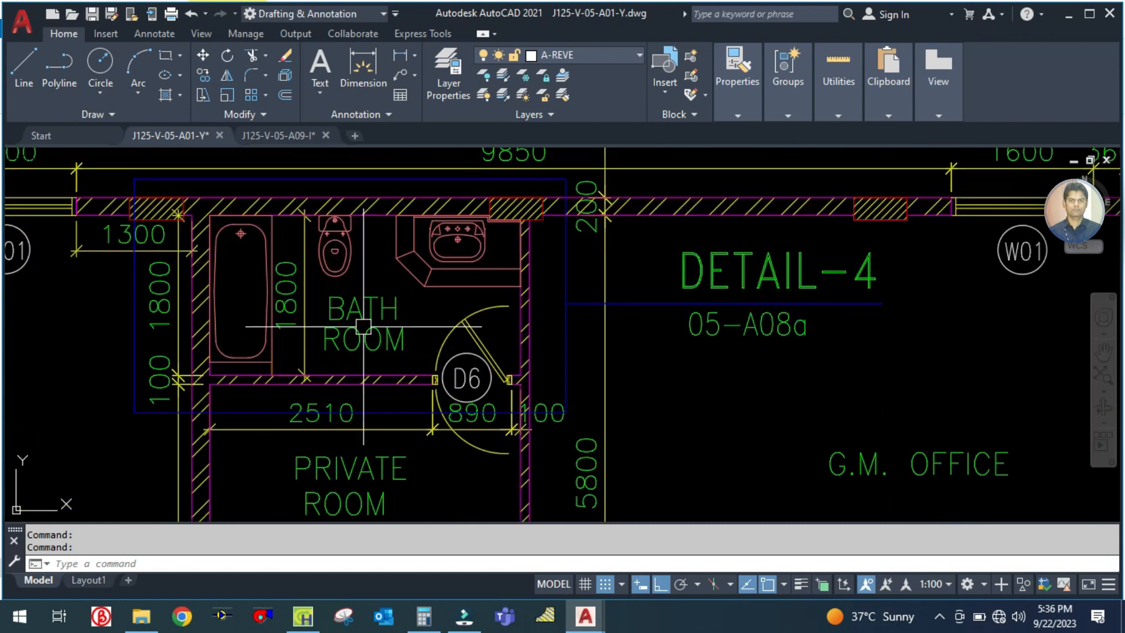
{"action": "left_click_drag", "start_coordinate": [393, 431], "coordinate": [400, 327]}
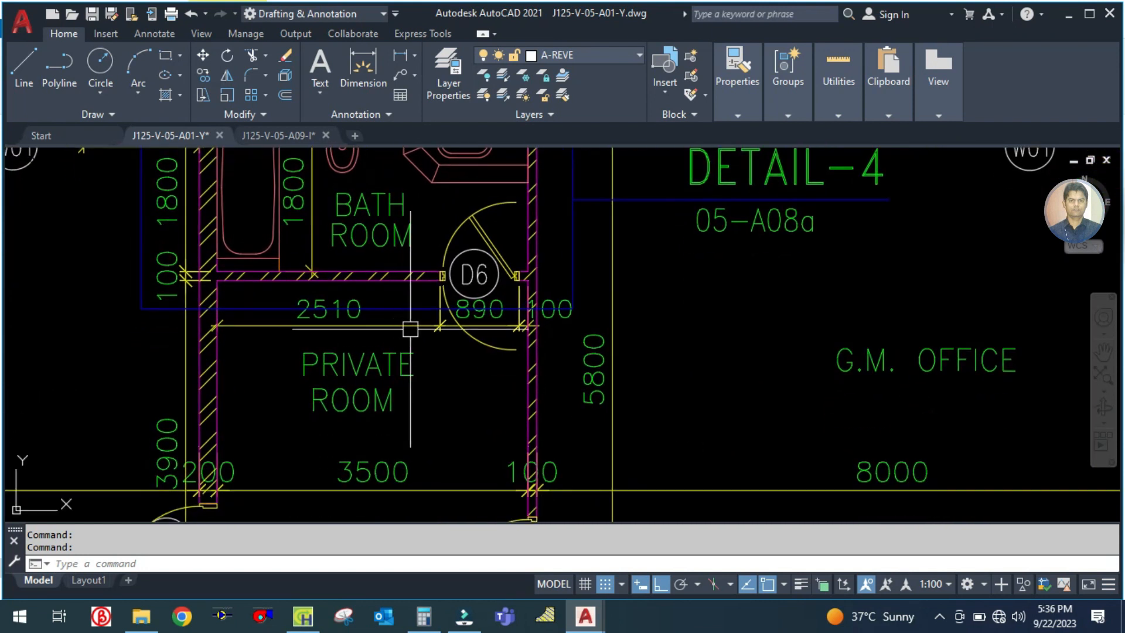
{"action": "scroll", "coordinate": [444, 385], "scroll_direction": "down", "scroll_amount": 3}
{"action": "scroll", "coordinate": [442, 377], "scroll_direction": "up", "scroll_amount": 3}
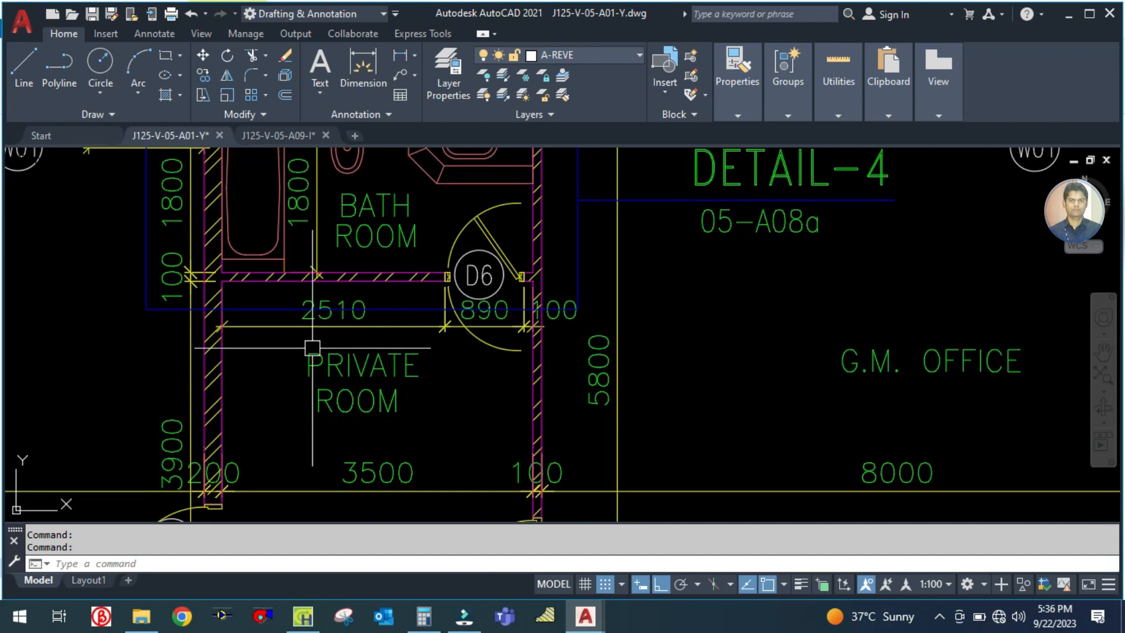
{"action": "left_click_drag", "start_coordinate": [439, 382], "coordinate": [435, 445]}
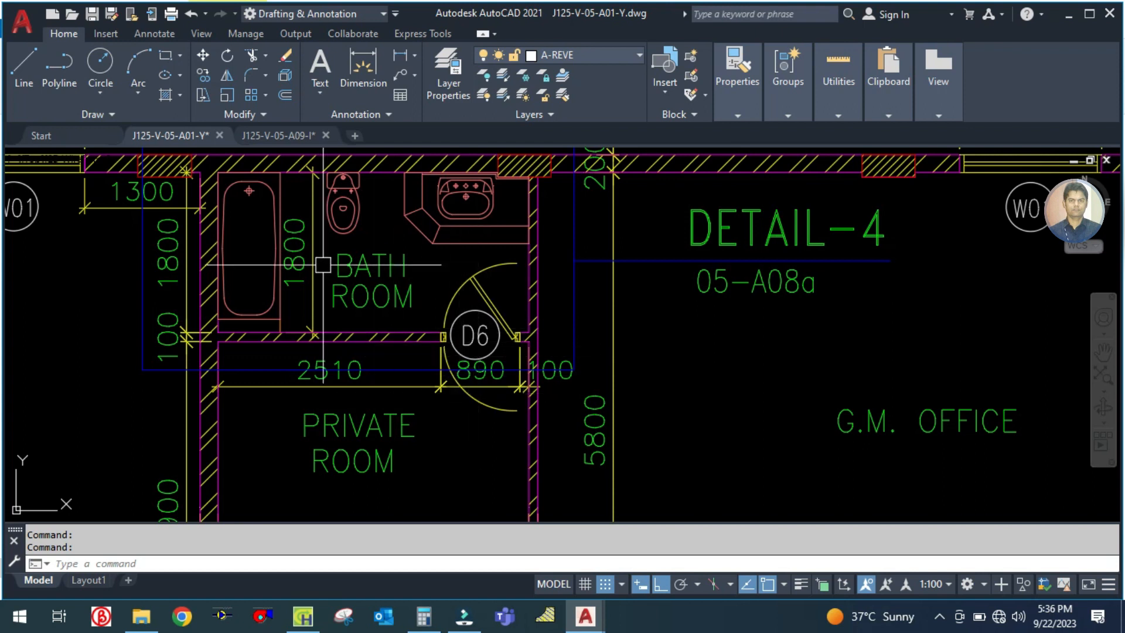
{"action": "scroll", "coordinate": [327, 254], "scroll_direction": "down", "scroll_amount": 2}
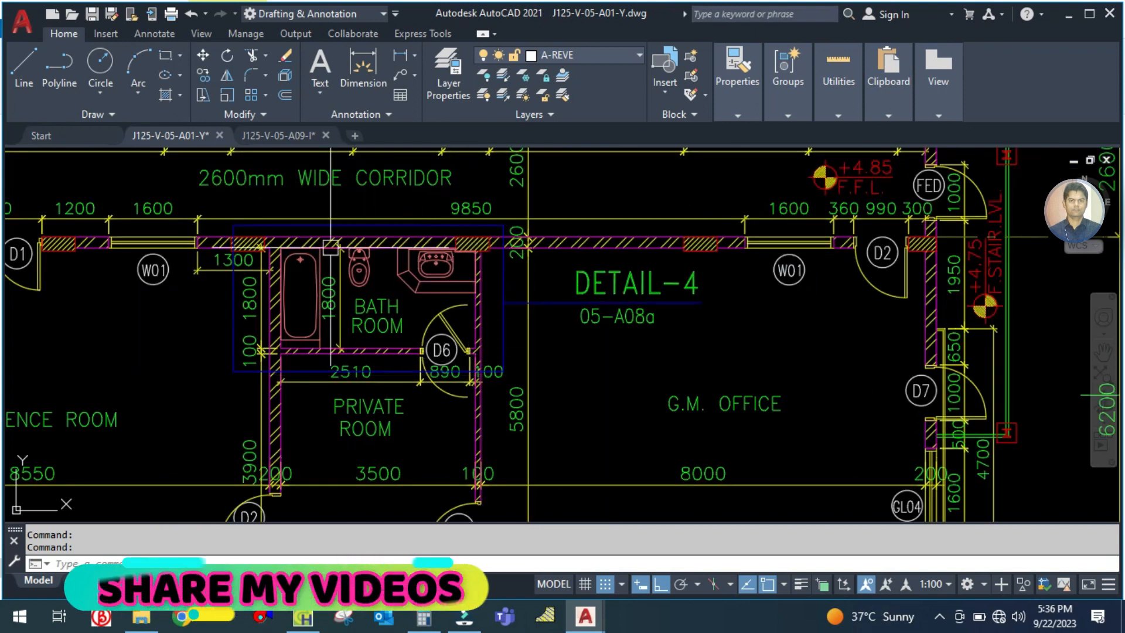
{"action": "right_click", "coordinate": [568, 417]}
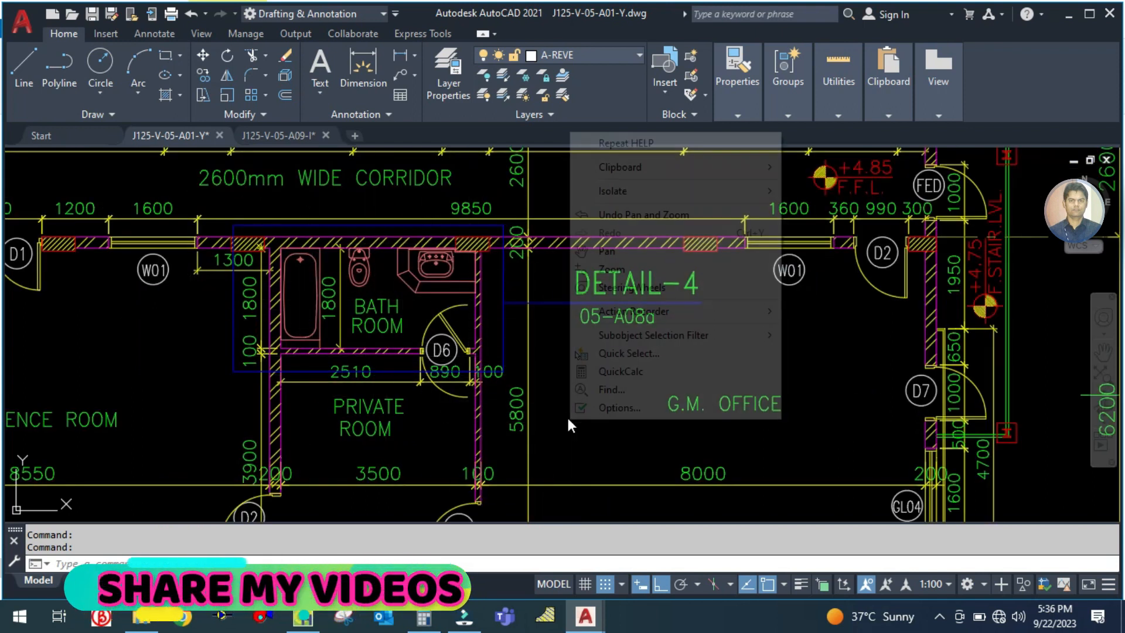
{"action": "left_click", "coordinate": [527, 410]}
{"action": "left_click", "coordinate": [597, 418]}
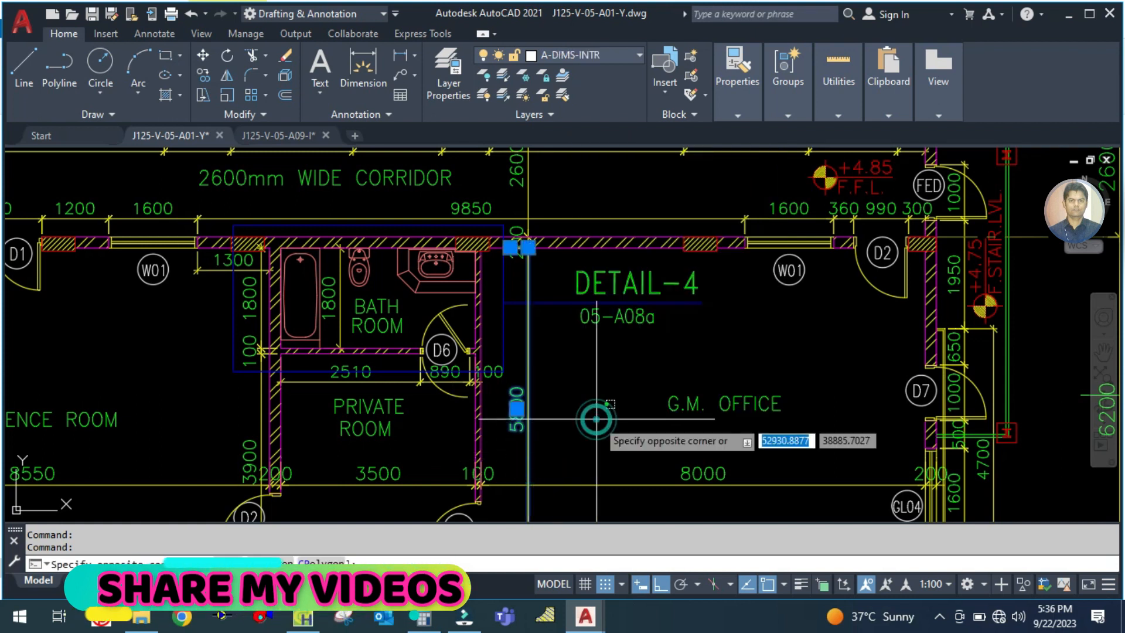
{"action": "left_click", "coordinate": [582, 403]}
{"action": "key", "text": "Escape"}
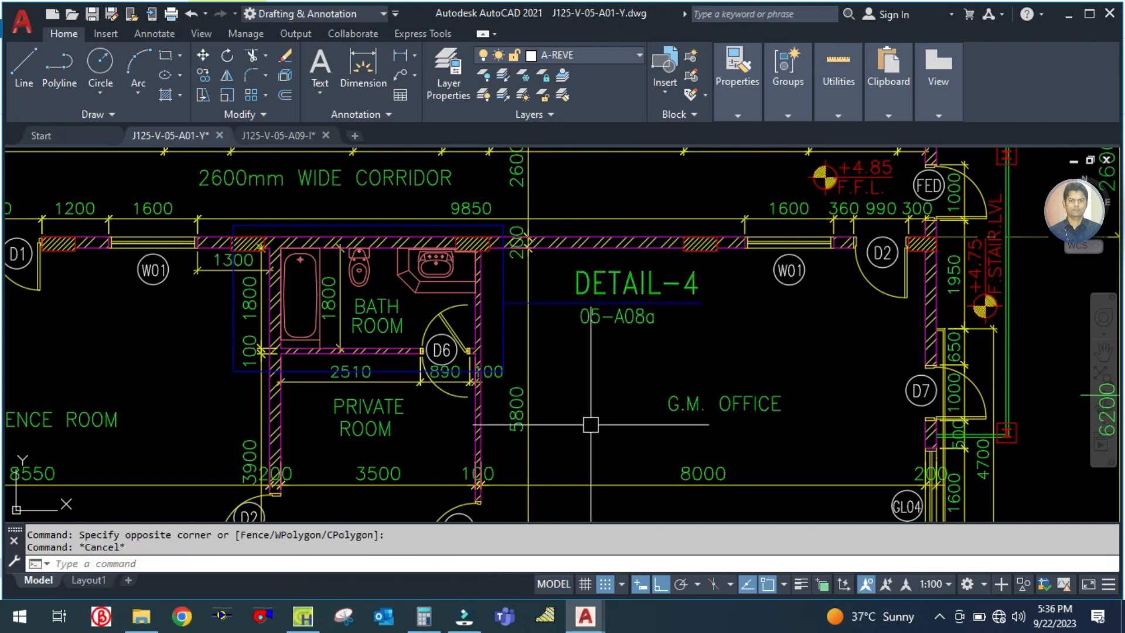
Locate the G.M. office on the plan, then in HAP duplicate the FF-COMMERCIAL MANAGER space and name the copy FF-GM OFFICE
{"action": "left_click_drag", "start_coordinate": [569, 403], "coordinate": [390, 315]}
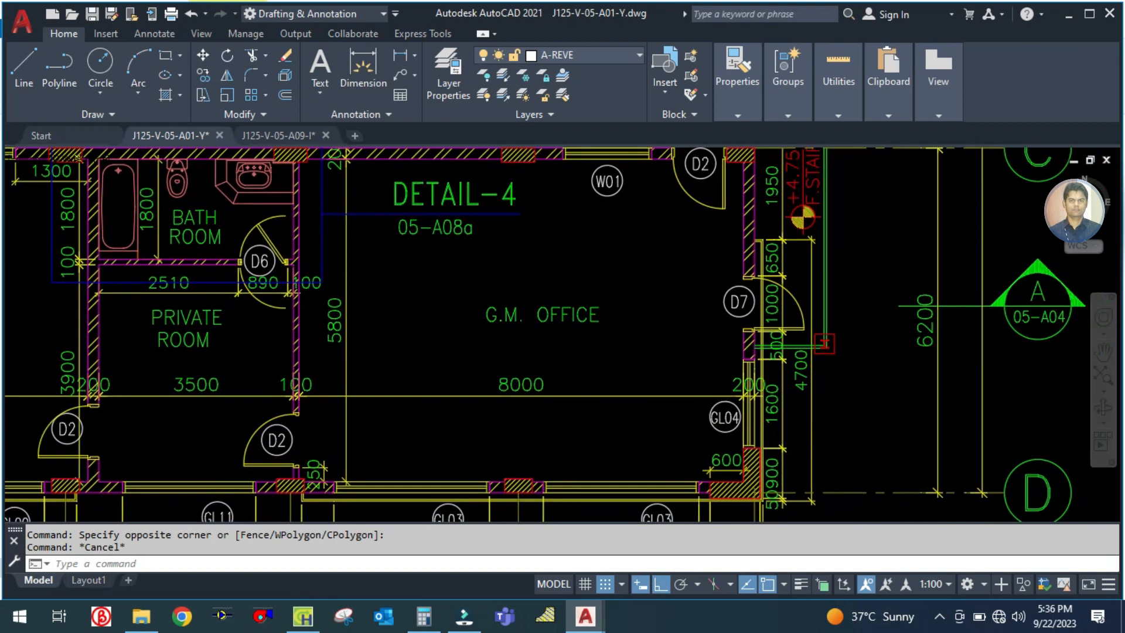
{"action": "scroll", "coordinate": [431, 356], "scroll_direction": "down", "scroll_amount": 2}
{"action": "left_click", "coordinate": [303, 616]}
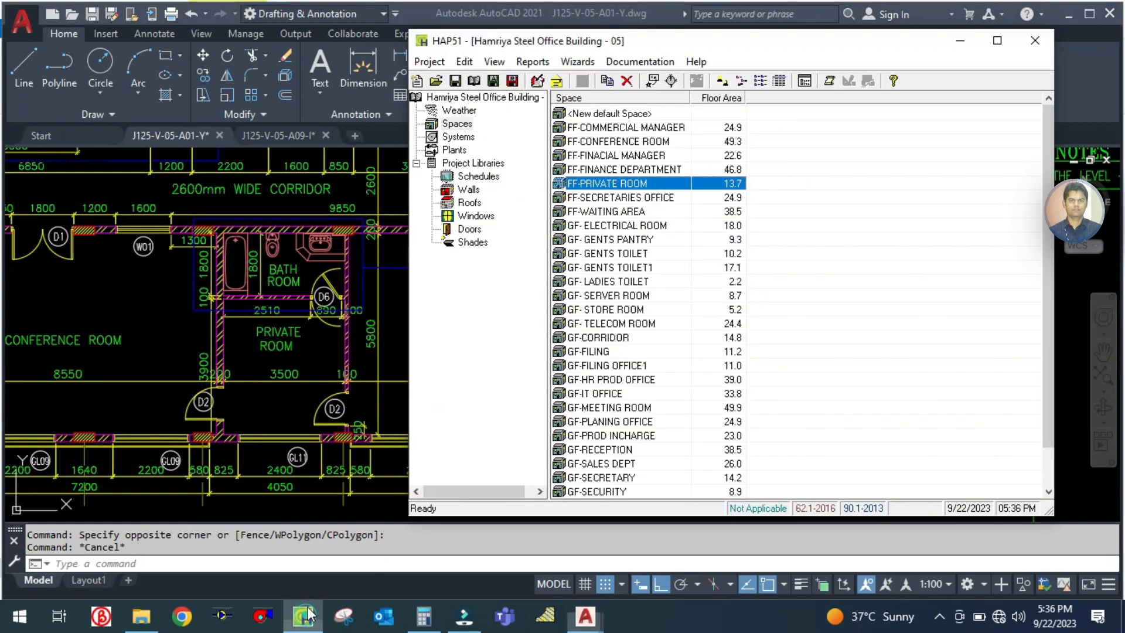
{"action": "left_click", "coordinate": [624, 129]}
{"action": "right_click", "coordinate": [623, 125]}
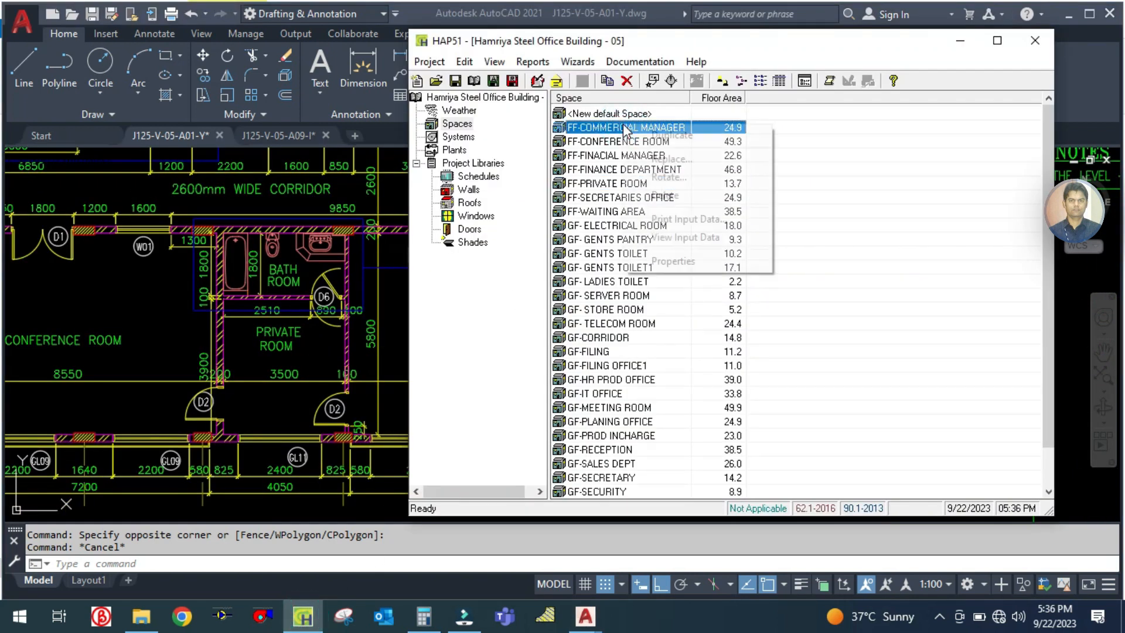
{"action": "left_click", "coordinate": [667, 137]}
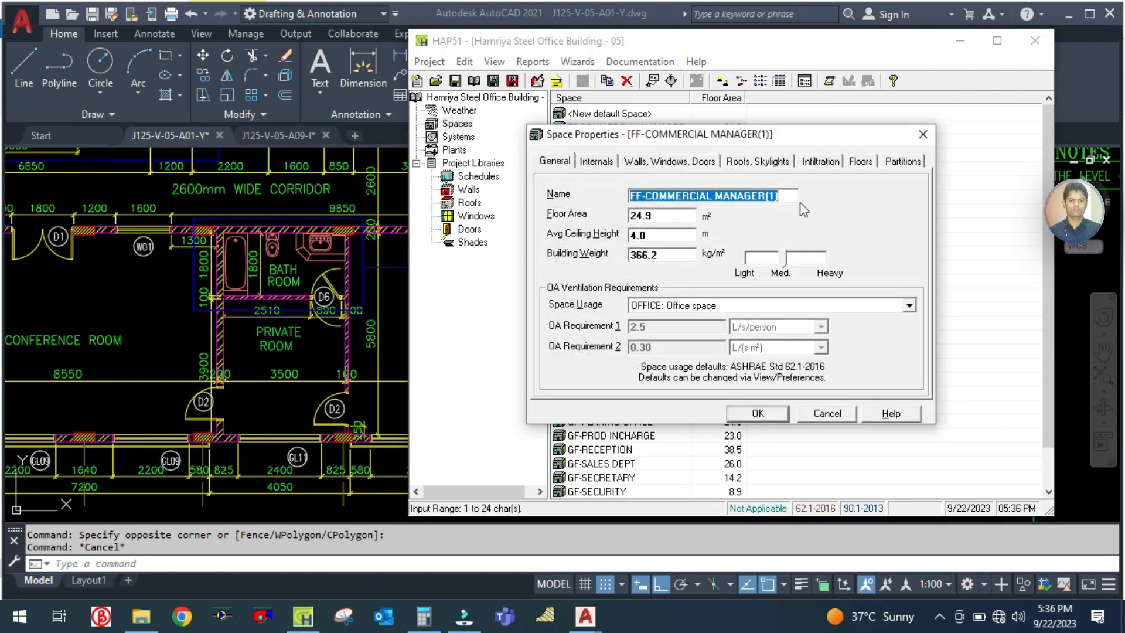
{"action": "left_click", "coordinate": [782, 195]}
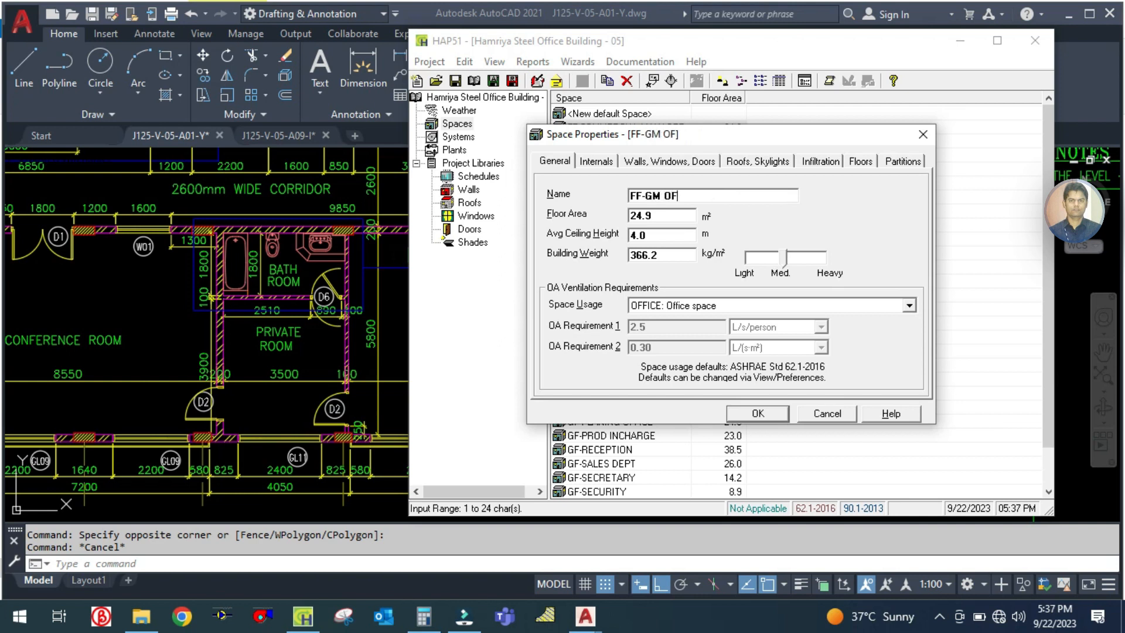
Read the G.M. office's dimensions on the AutoCAD plan and calculate its floor area as 8 × 5.8
{"action": "left_click", "coordinate": [405, 313]}
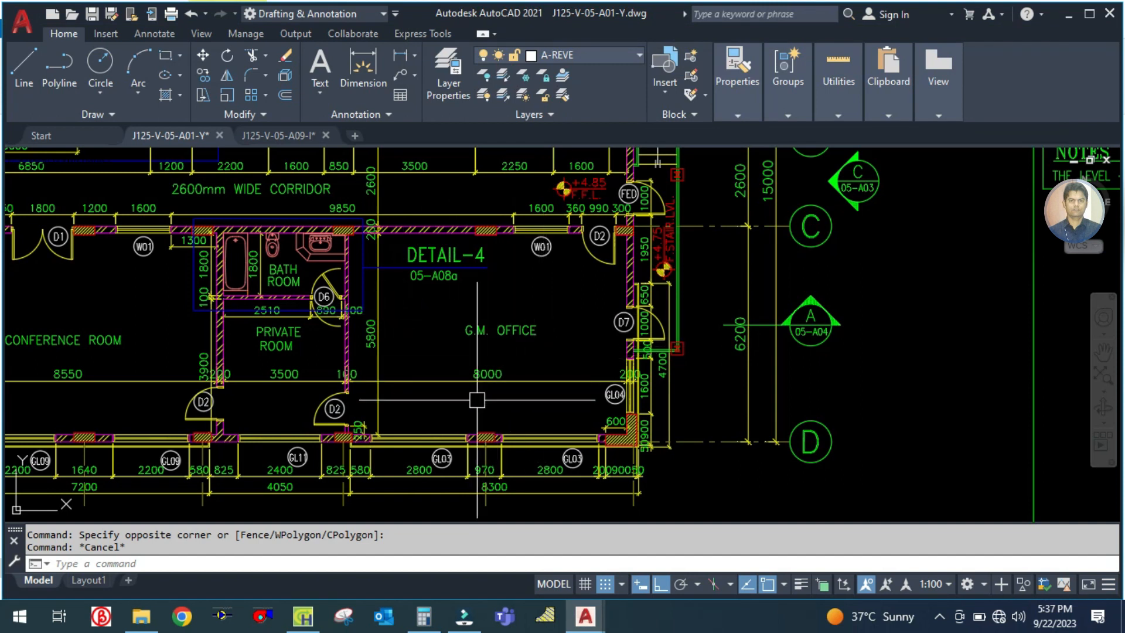
{"action": "left_click", "coordinate": [435, 621]}
{"action": "left_click", "coordinate": [449, 300]}
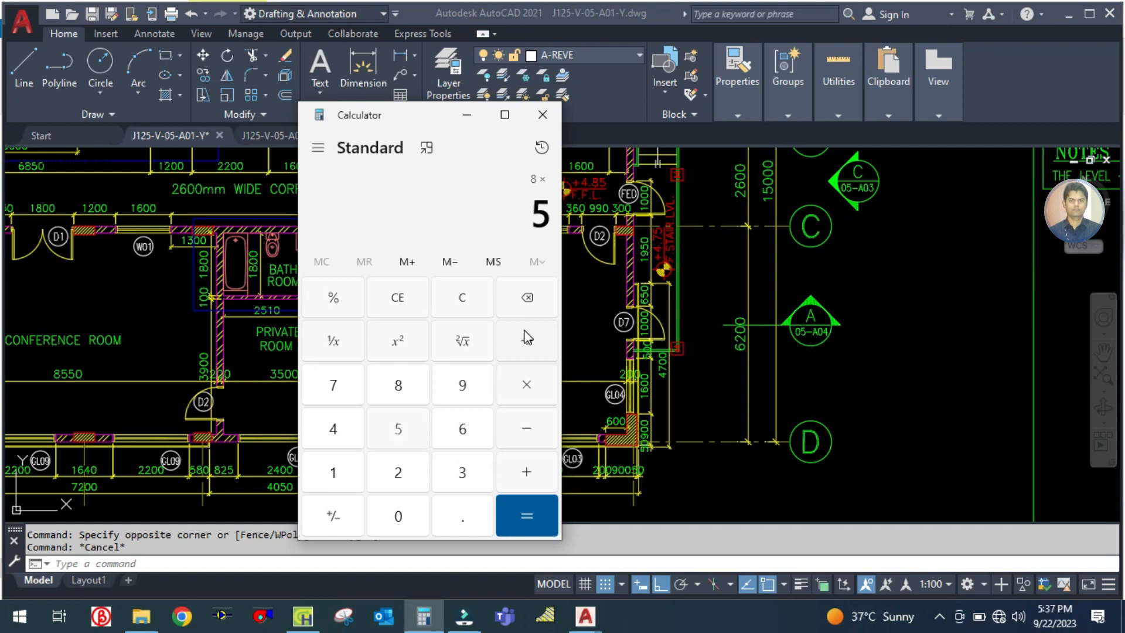
{"action": "type", "text": "8"}
{"action": "key", "text": "Return"}
{"action": "left_click", "coordinate": [881, 456]}
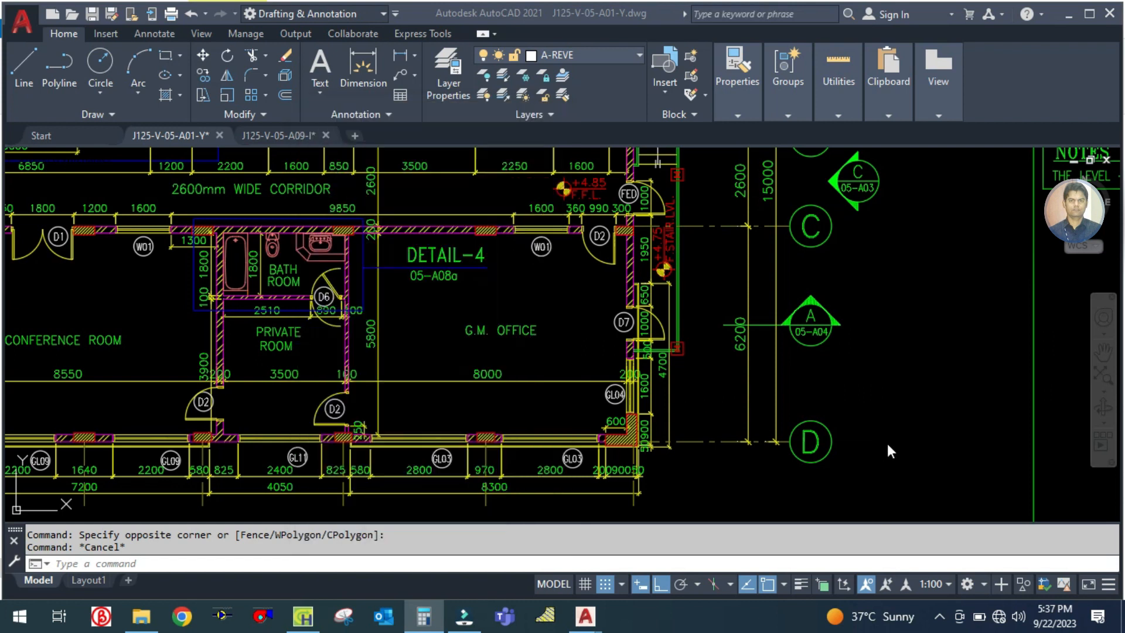
Switch to HAP and set the FF-GM OFFICE floor area to 46.4 m²
{"action": "left_click", "coordinate": [314, 615]}
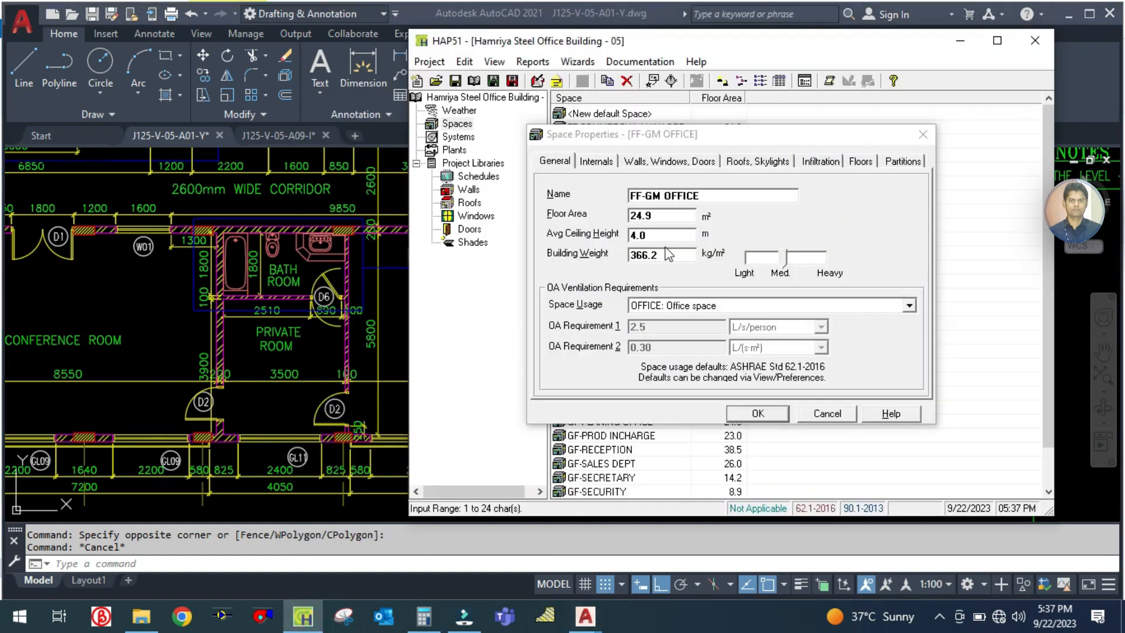
{"action": "double_click", "coordinate": [681, 217]}
{"action": "type", "text": "4"}
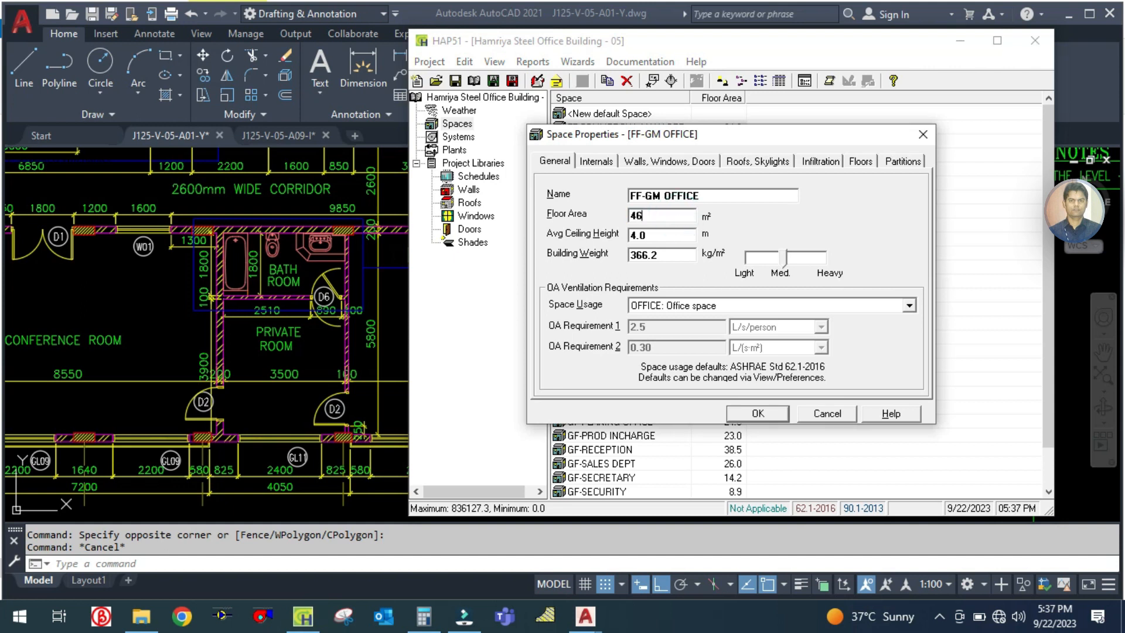
{"action": "double_click", "coordinate": [668, 237]}
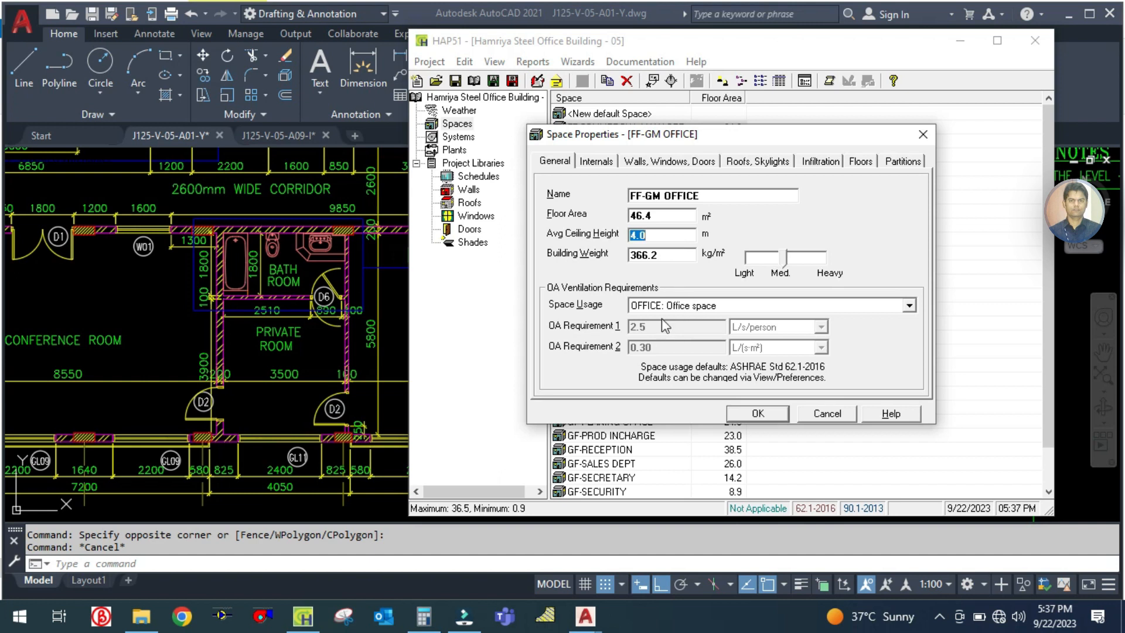
Check the G.M. office seating on the J125-V-05-A09-I furniture layout in AutoCAD, then set the space's occupancy in HAP to 10 people
{"action": "left_click", "coordinate": [596, 162]}
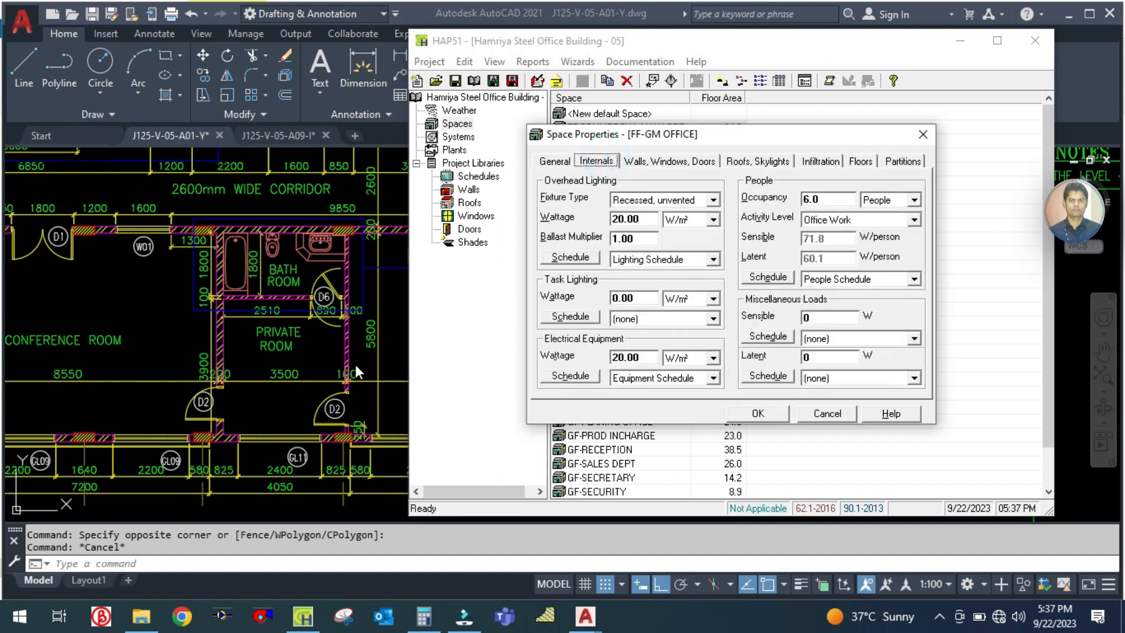
{"action": "left_click", "coordinate": [372, 339]}
{"action": "left_click", "coordinate": [277, 136]}
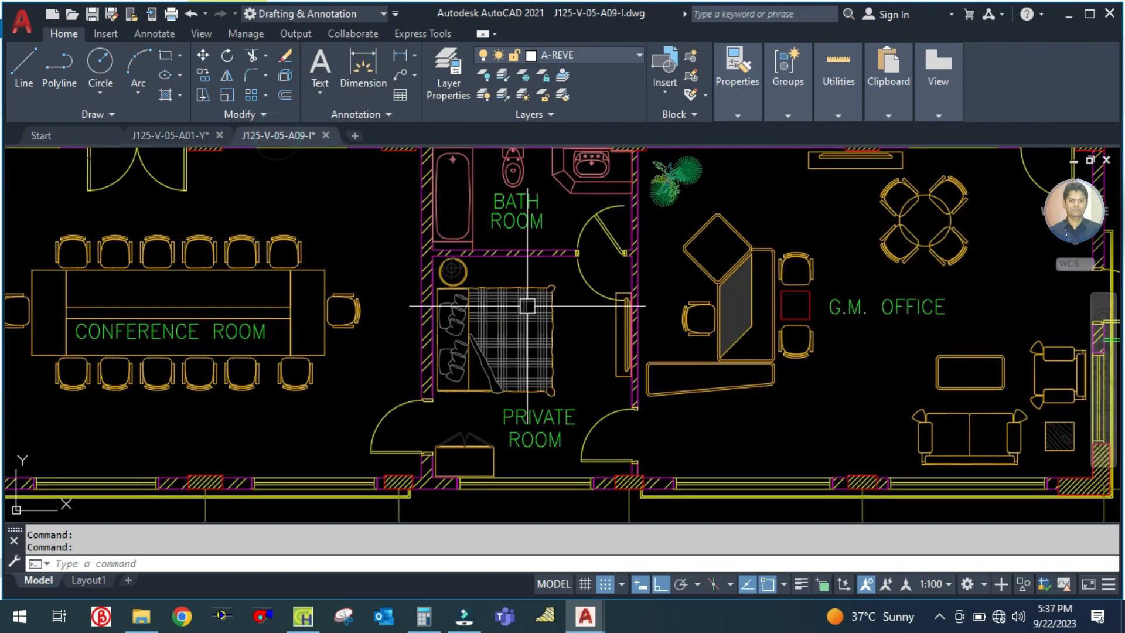
{"action": "scroll", "coordinate": [526, 306], "scroll_direction": "down", "scroll_amount": 5}
{"action": "scroll", "coordinate": [746, 363], "scroll_direction": "up", "scroll_amount": 3}
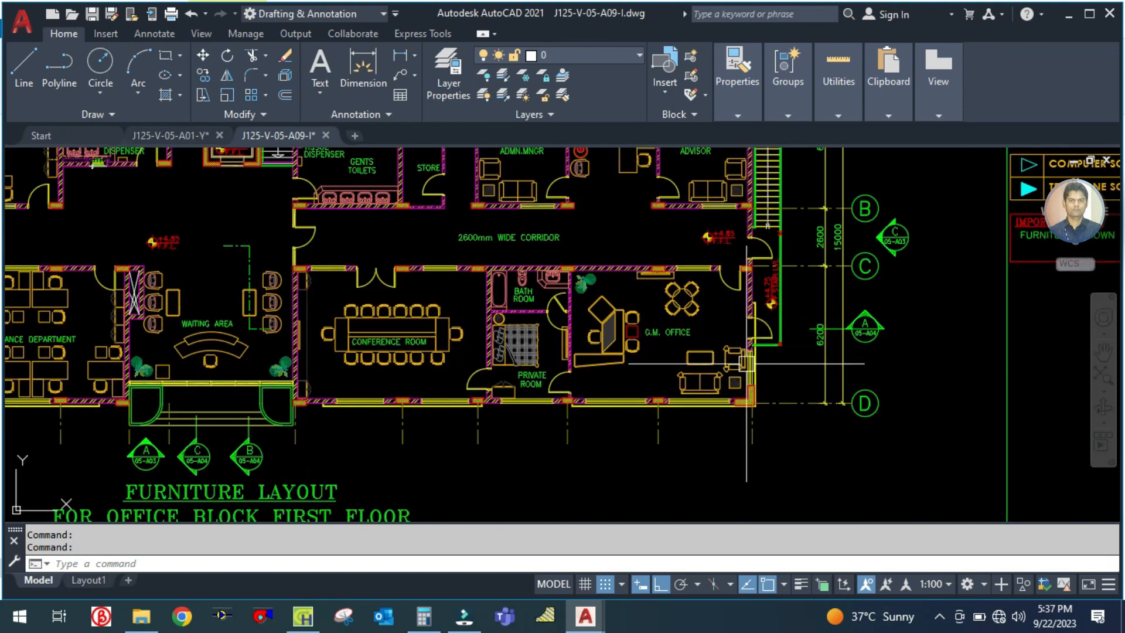
{"action": "scroll", "coordinate": [747, 363], "scroll_direction": "down", "scroll_amount": 4}
{"action": "scroll", "coordinate": [747, 363], "scroll_direction": "up", "scroll_amount": 5}
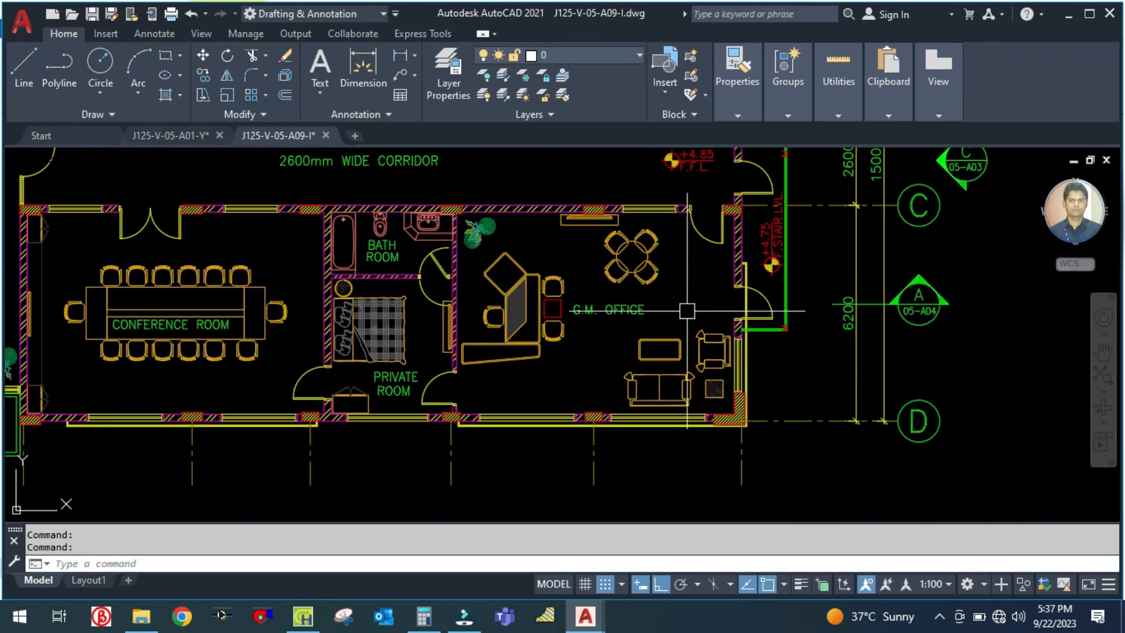
{"action": "left_click_drag", "start_coordinate": [552, 368], "coordinate": [548, 395]}
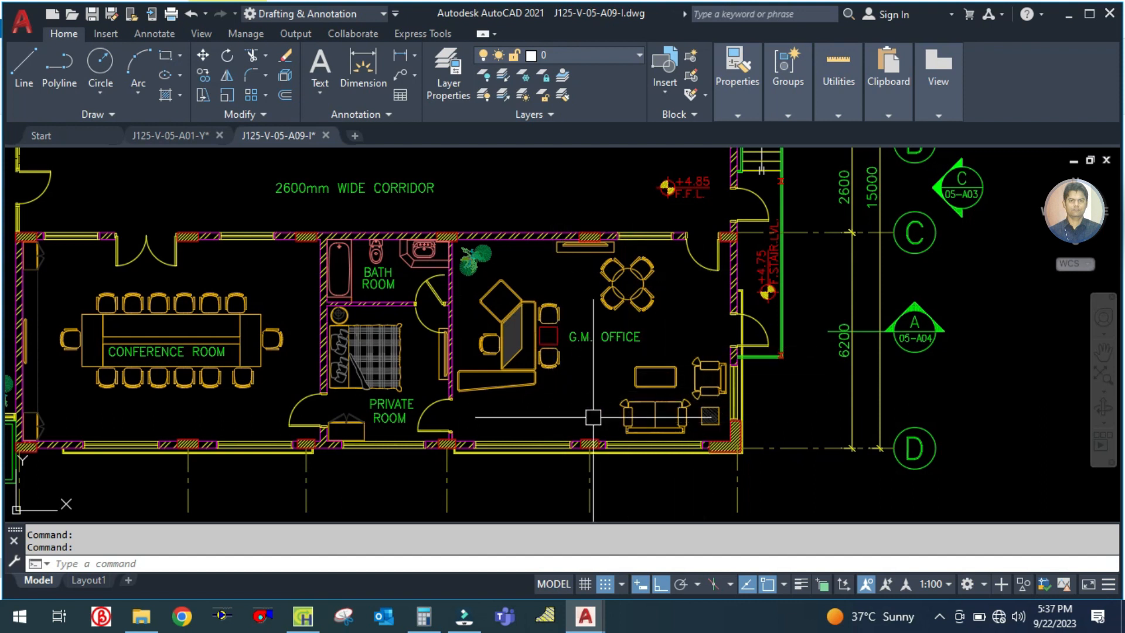
{"action": "left_click", "coordinate": [293, 616]}
{"action": "double_click", "coordinate": [839, 198]}
{"action": "type", "text": "10"}
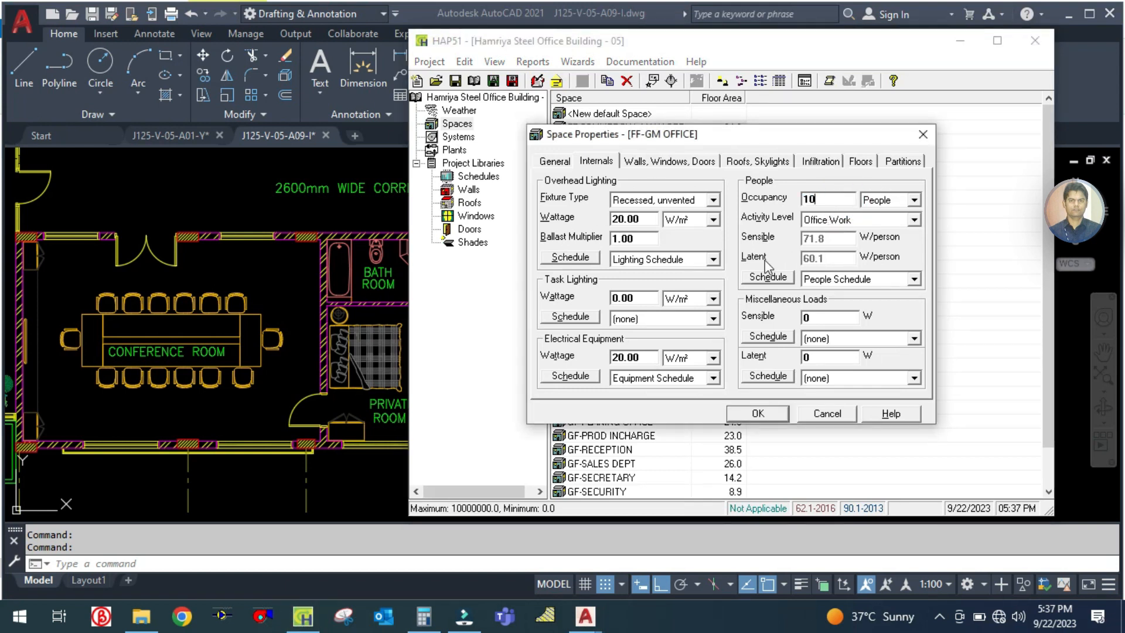
Check the G.M. office's orientation on the AutoCAD furniture layout and set the second wall's exposure in HAP to E
{"action": "left_click", "coordinate": [659, 160]}
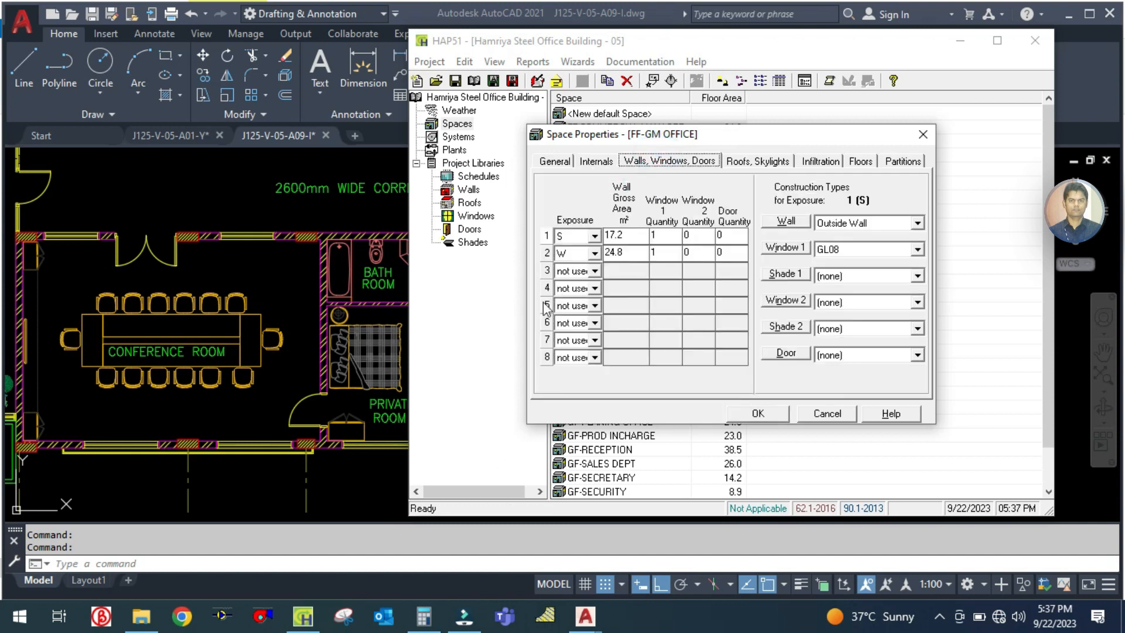
{"action": "left_click", "coordinate": [354, 456]}
{"action": "scroll", "coordinate": [354, 455], "scroll_direction": "down", "scroll_amount": 5}
{"action": "scroll", "coordinate": [121, 296], "scroll_direction": "up", "scroll_amount": 4}
{"action": "scroll", "coordinate": [521, 366], "scroll_direction": "down", "scroll_amount": 2}
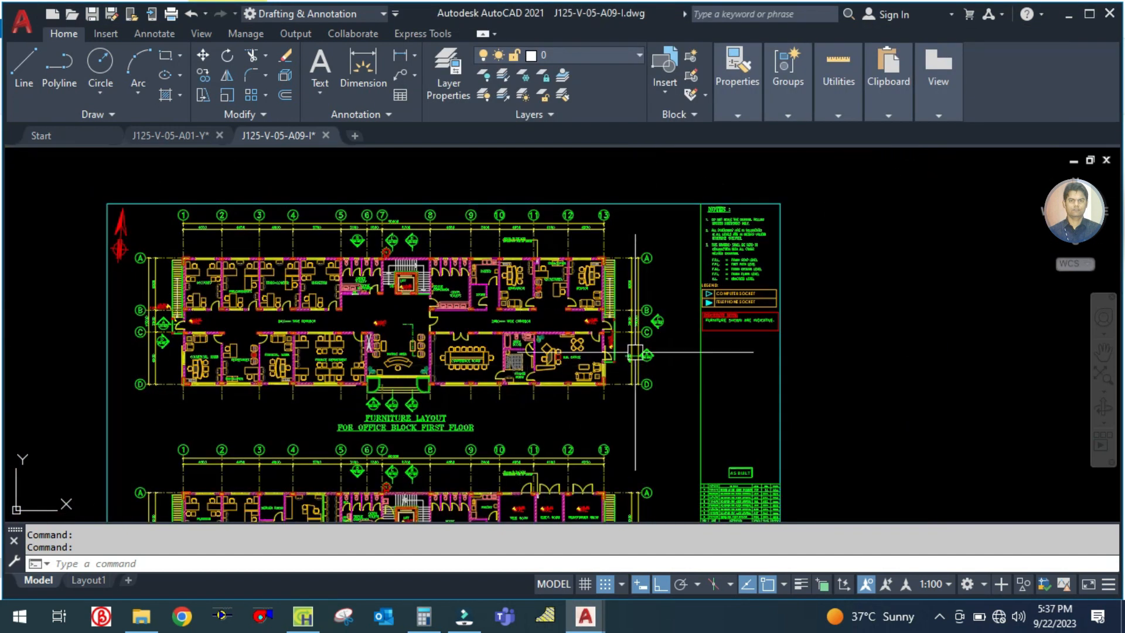
{"action": "scroll", "coordinate": [635, 349], "scroll_direction": "up", "scroll_amount": 5}
{"action": "scroll", "coordinate": [614, 335], "scroll_direction": "up", "scroll_amount": 2}
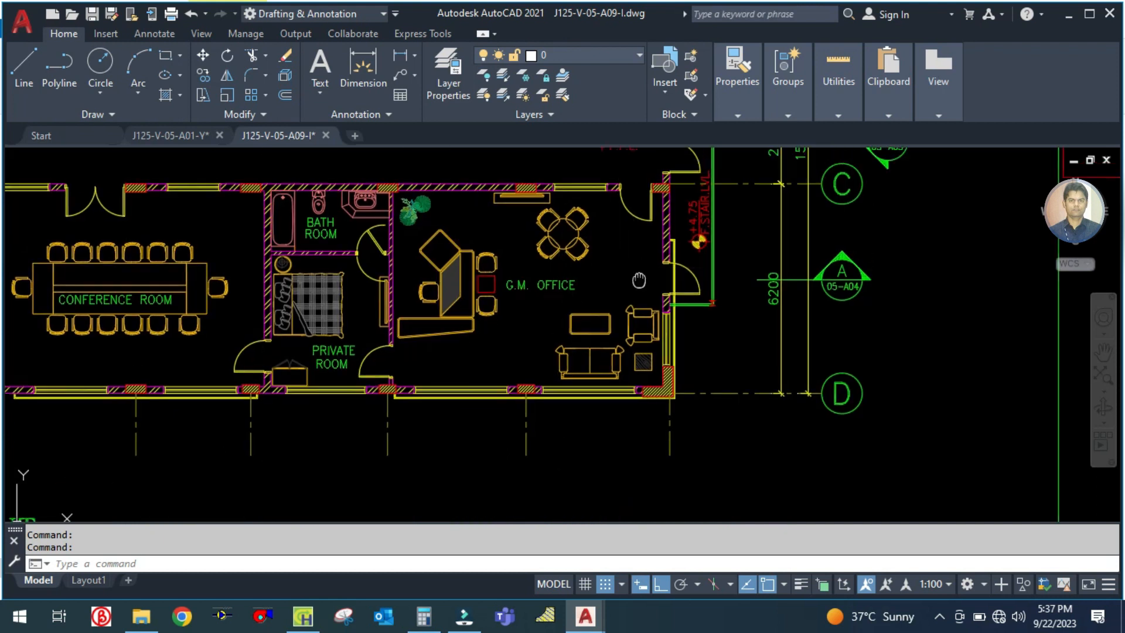
{"action": "scroll", "coordinate": [615, 335], "scroll_direction": "up", "scroll_amount": 2}
{"action": "left_click", "coordinate": [303, 616]}
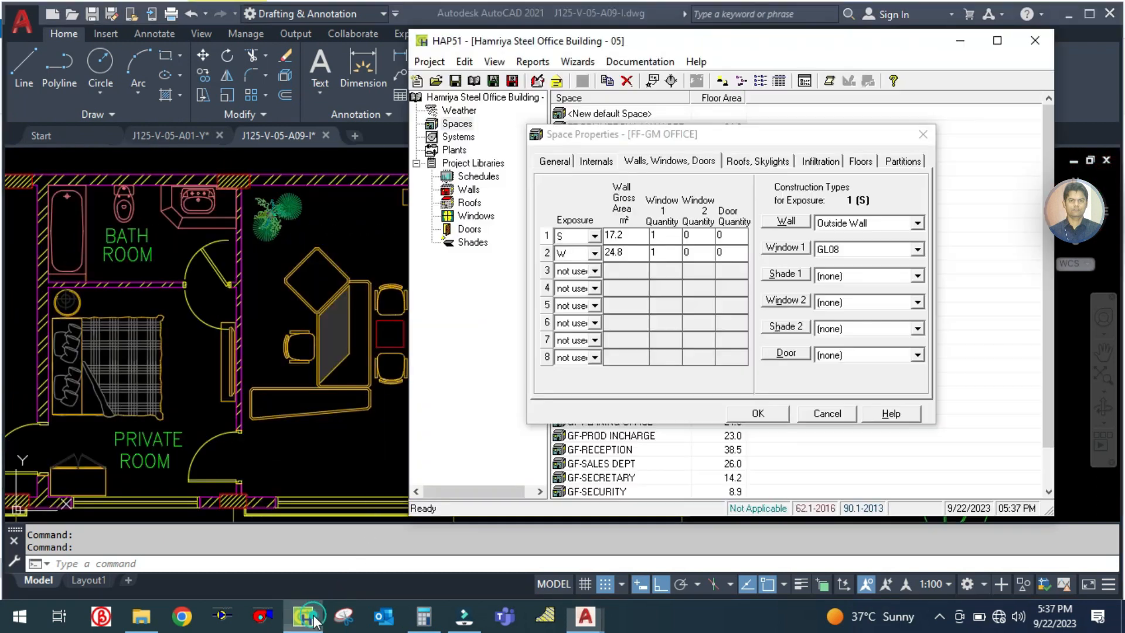
{"action": "left_click", "coordinate": [595, 253]}
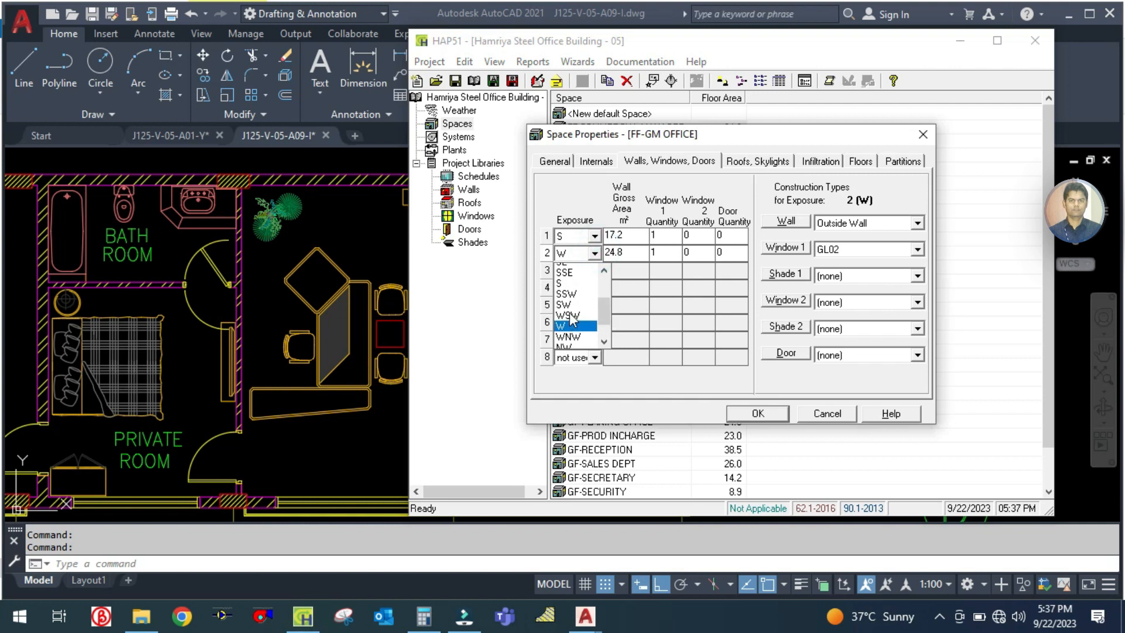
{"action": "left_click", "coordinate": [571, 323]}
Calculate the south wall's area as 8 × 4 from the J125-V-05-A01-Y plan and set its gross area in HAP to 32 m²
{"action": "left_click", "coordinate": [633, 234]}
{"action": "left_click", "coordinate": [373, 423]}
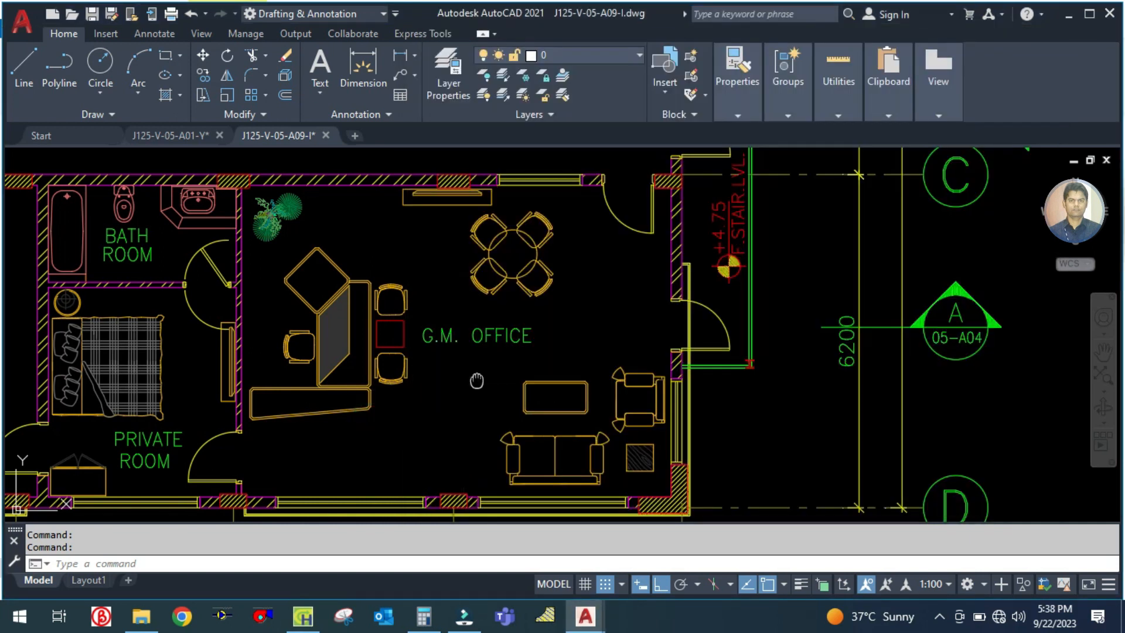
{"action": "left_click_drag", "start_coordinate": [476, 381], "coordinate": [576, 350]}
{"action": "left_click", "coordinate": [176, 136]}
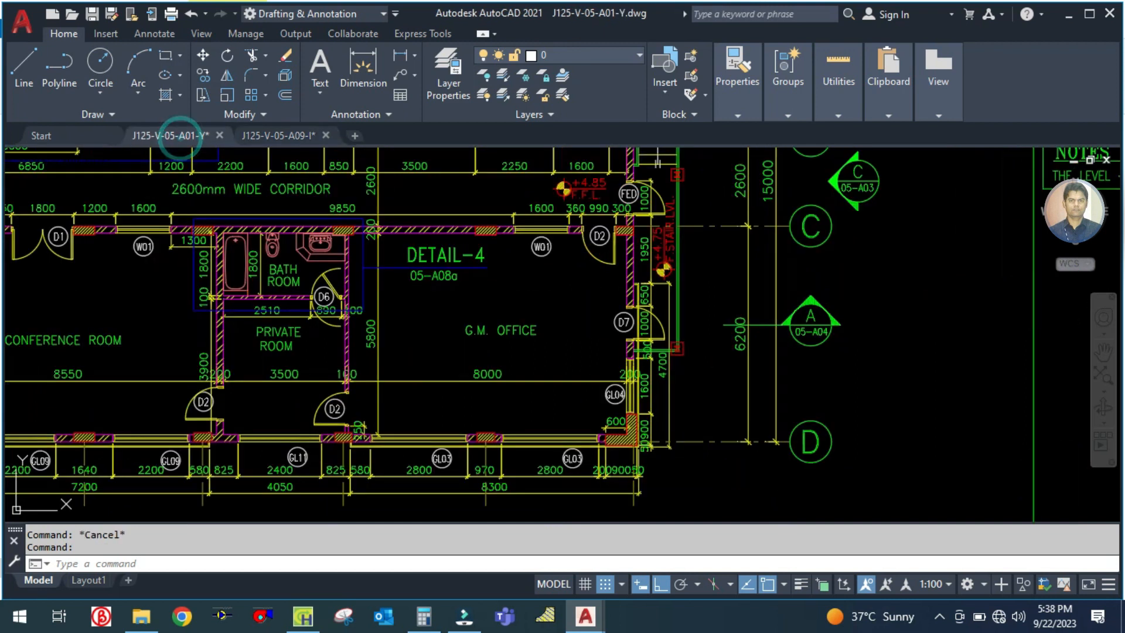
{"action": "left_click", "coordinate": [423, 616]}
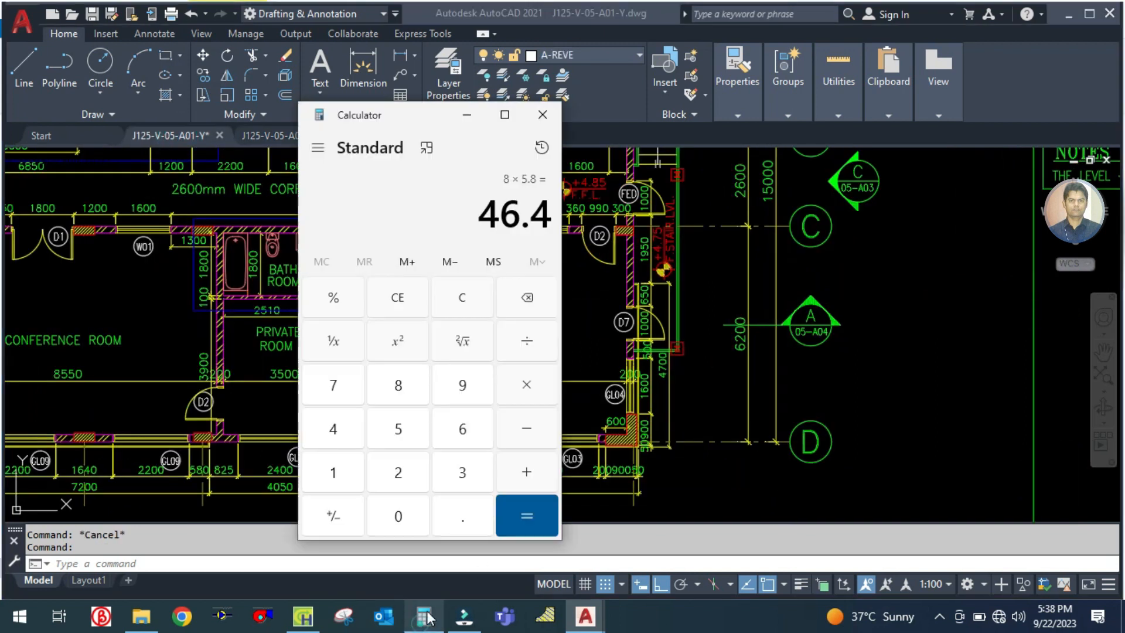
{"action": "type", "text": "*4"}
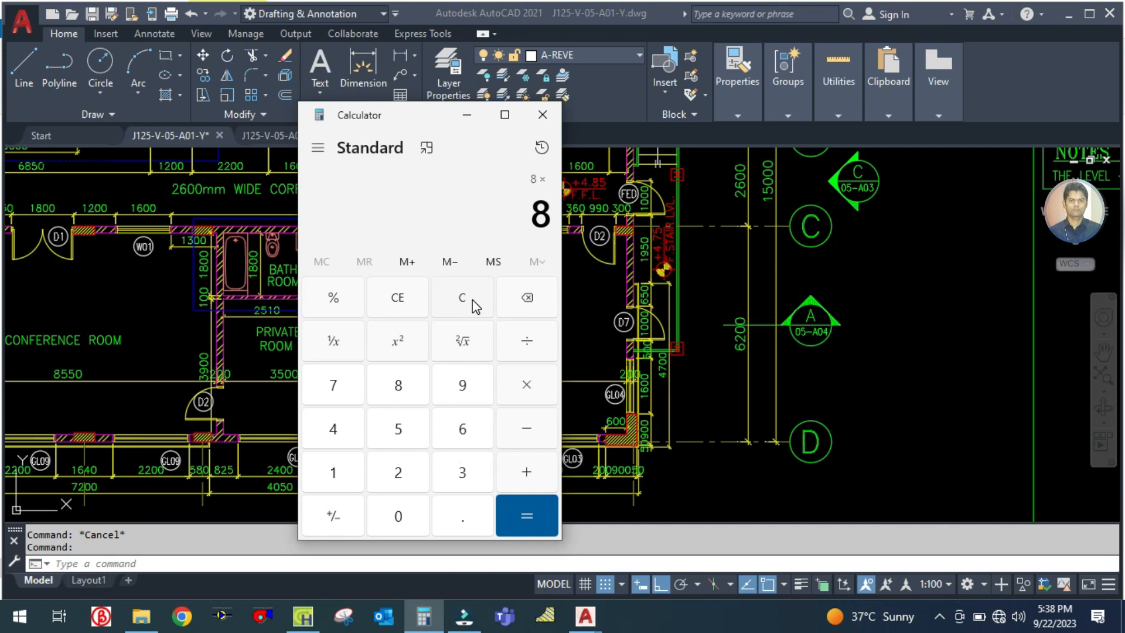
{"action": "key", "text": "Return"}
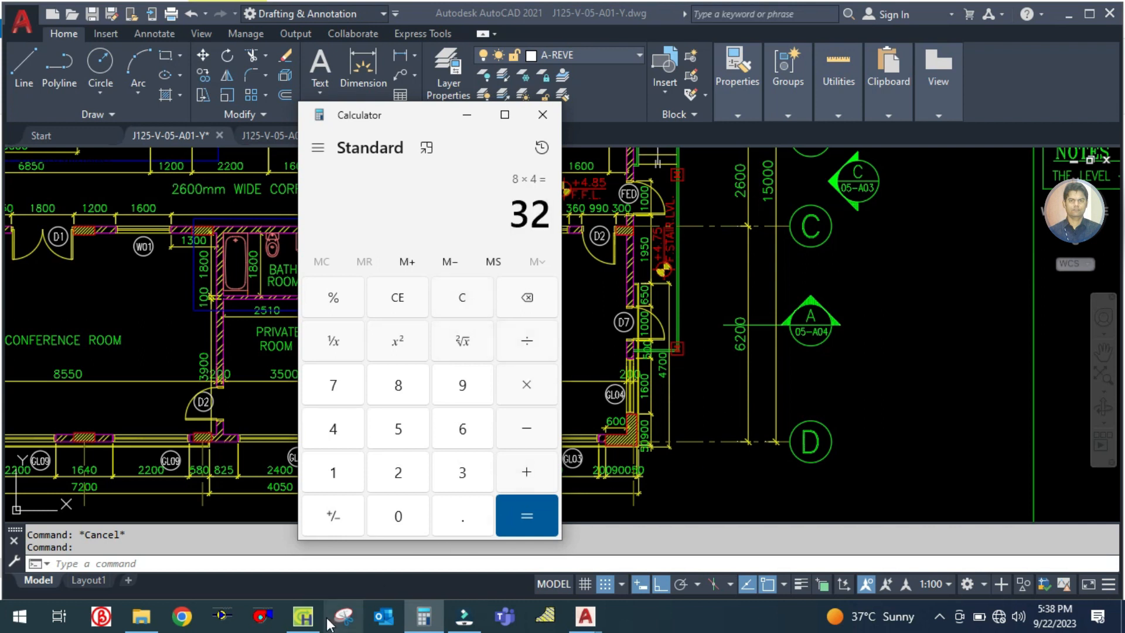
{"action": "left_click", "coordinate": [303, 616]}
{"action": "left_click", "coordinate": [630, 236]}
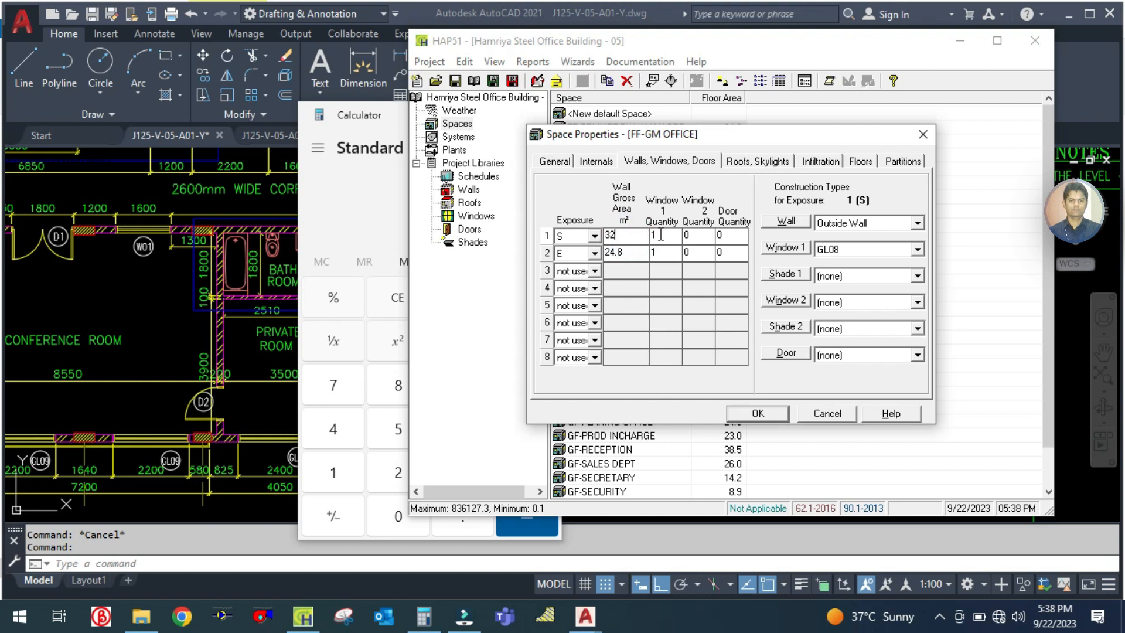
Check the south windows on the AutoCAD plan, then assign the south exposure in HAP two windows of type GL03
{"action": "left_click_drag", "start_coordinate": [357, 120], "coordinate": [283, 208]}
{"action": "left_click", "coordinate": [390, 203]}
{"action": "left_click", "coordinate": [370, 318]}
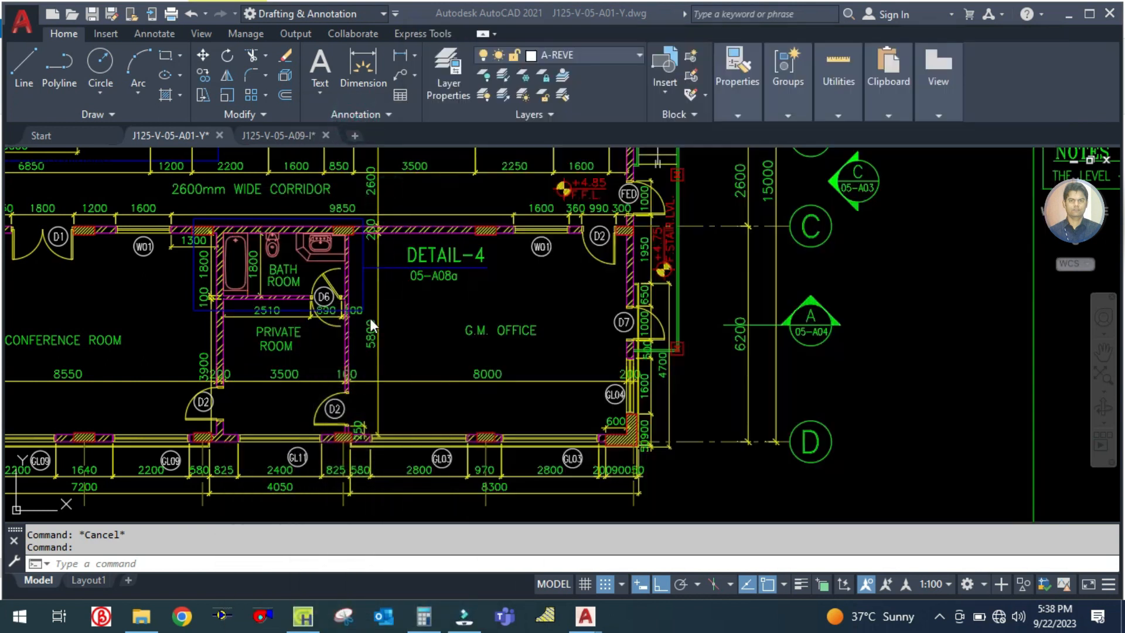
{"action": "scroll", "coordinate": [441, 480], "scroll_direction": "up", "scroll_amount": 2}
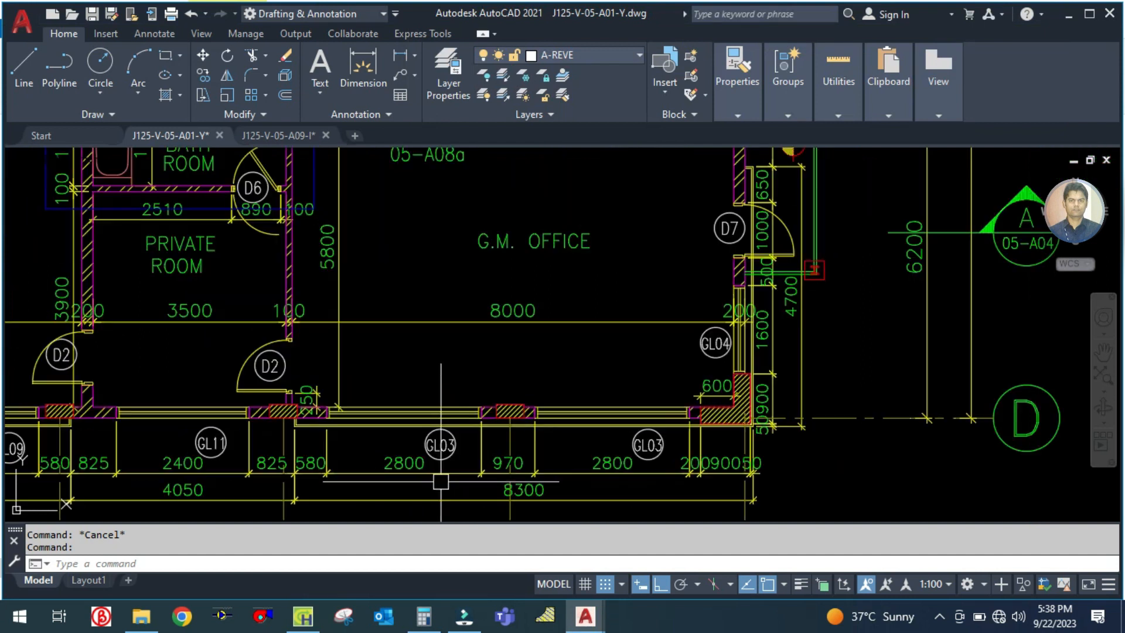
{"action": "left_click", "coordinate": [303, 616]}
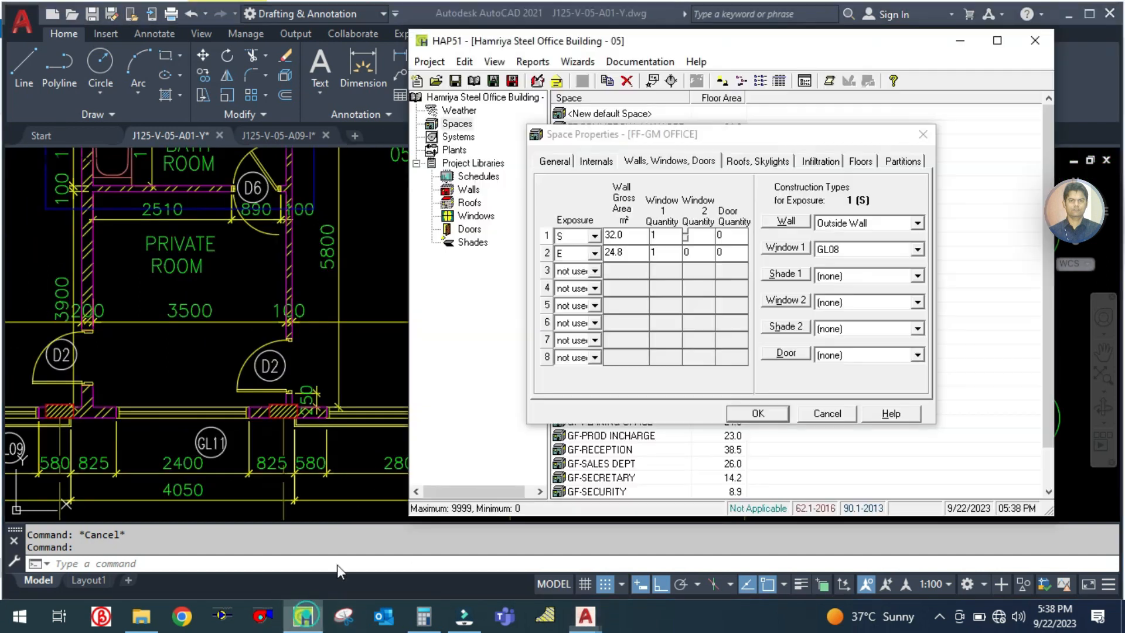
{"action": "left_click", "coordinate": [657, 236]}
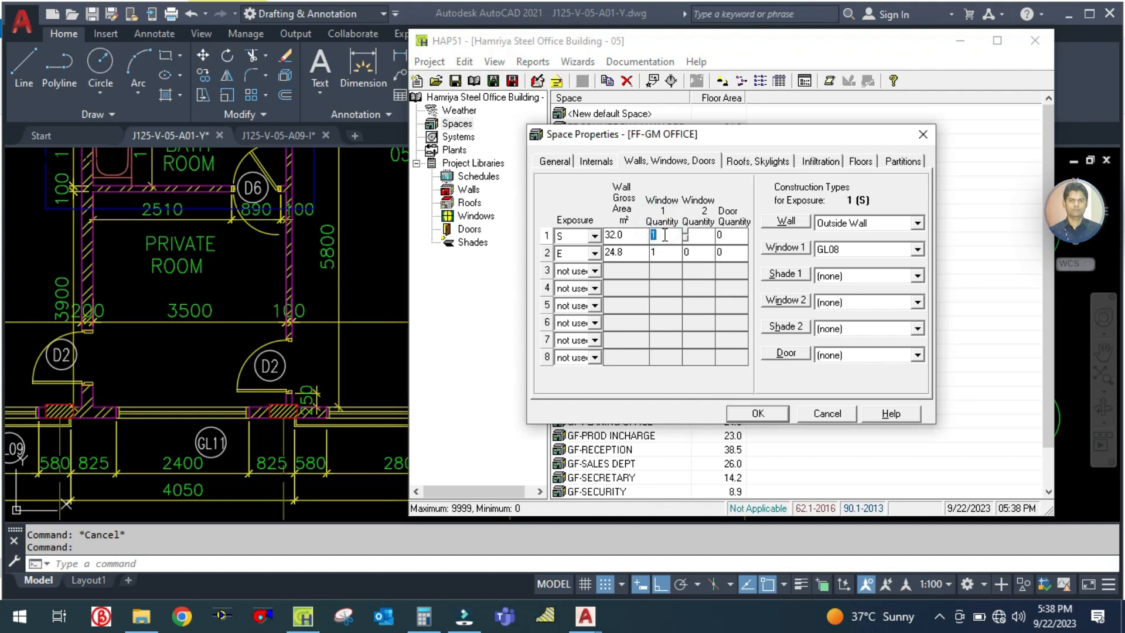
{"action": "left_click", "coordinate": [864, 249]}
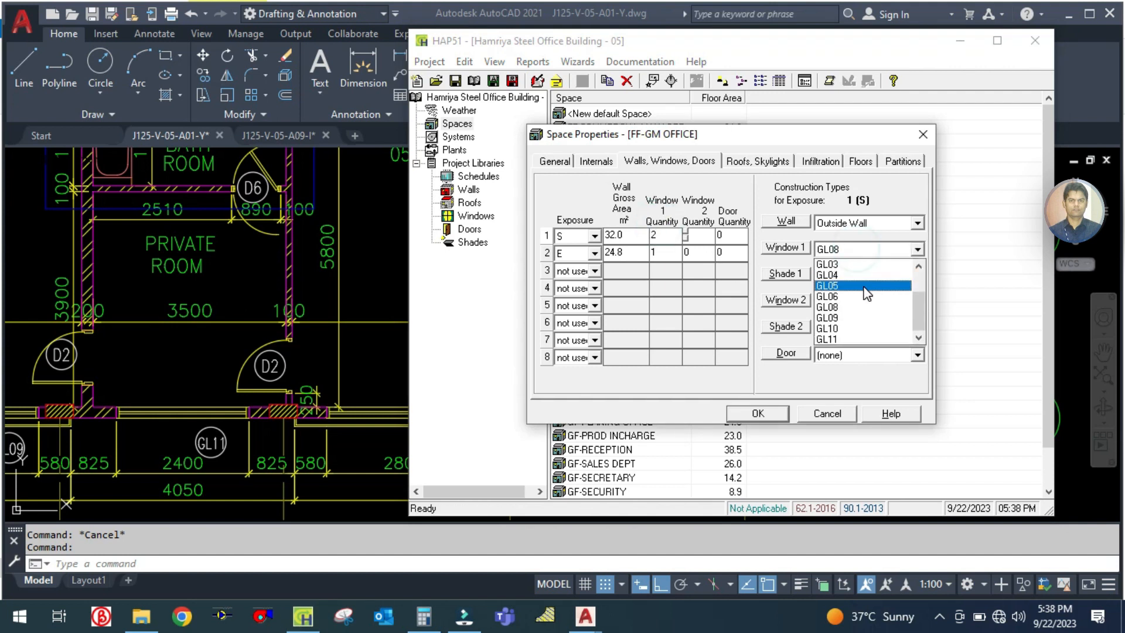
{"action": "left_click", "coordinate": [861, 267]}
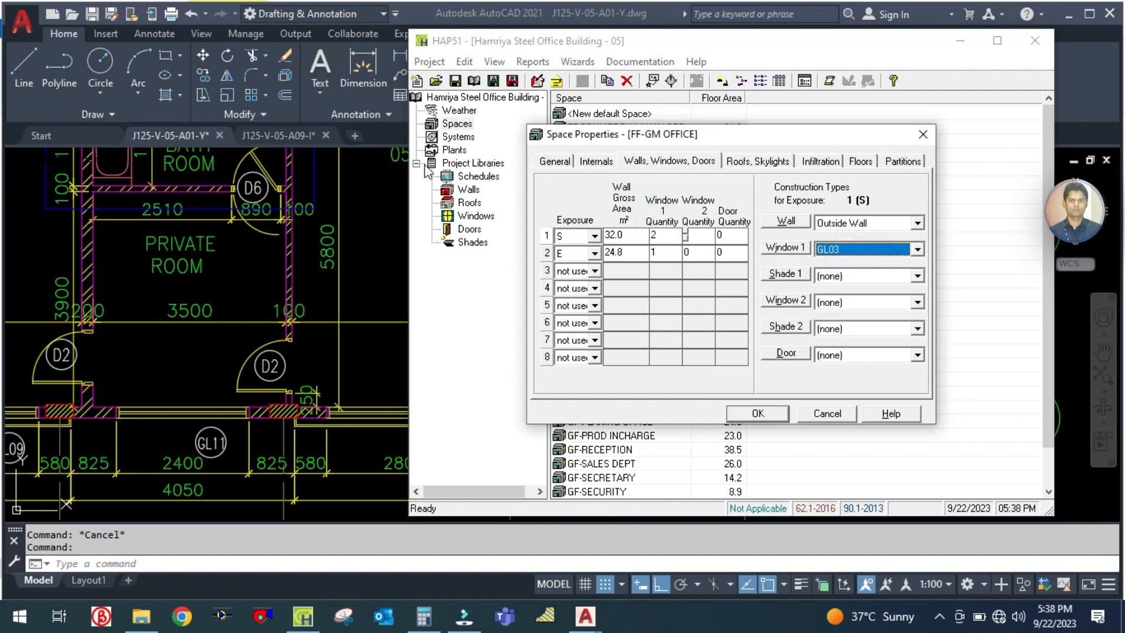
Calculate the east wall's area as 5.8 × 4, then set its gross area to 23.2 m² and its door quantity to 1 in HAP
{"action": "left_click", "coordinate": [627, 251]}
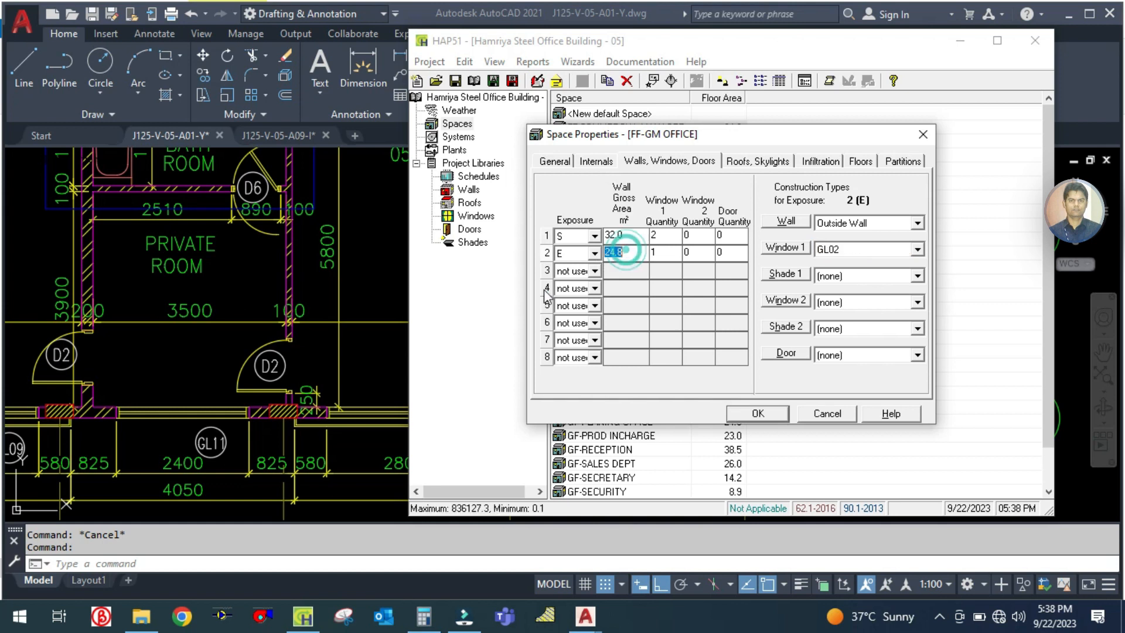
{"action": "left_click", "coordinate": [359, 354]}
{"action": "left_click_drag", "start_coordinate": [450, 281], "coordinate": [442, 355]}
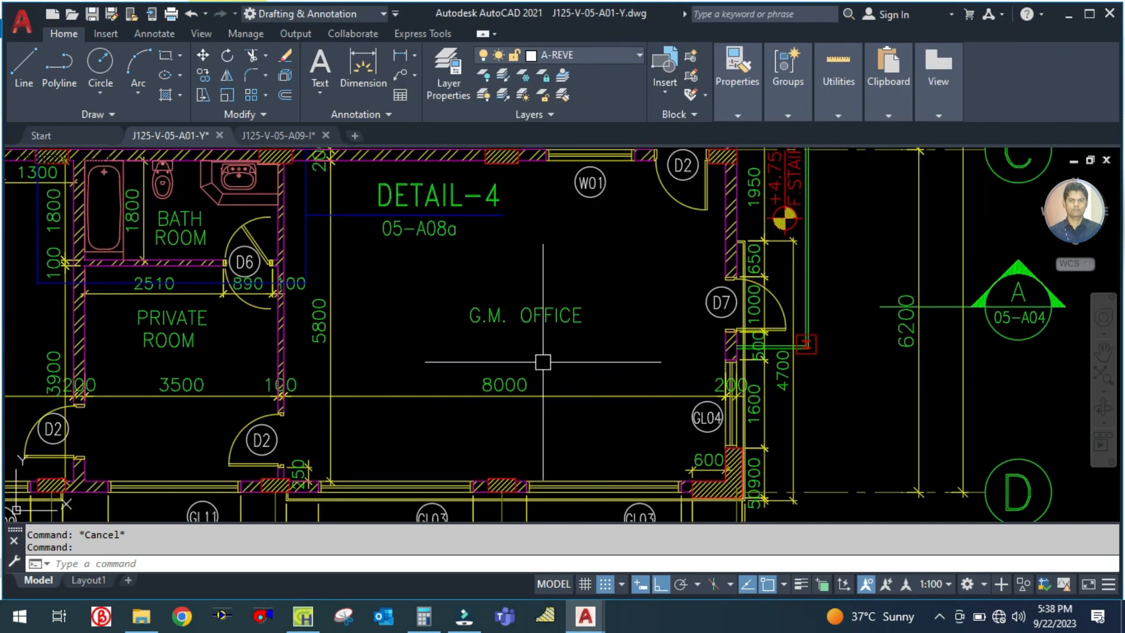
{"action": "left_click", "coordinate": [425, 615]}
{"action": "left_click", "coordinate": [385, 386]}
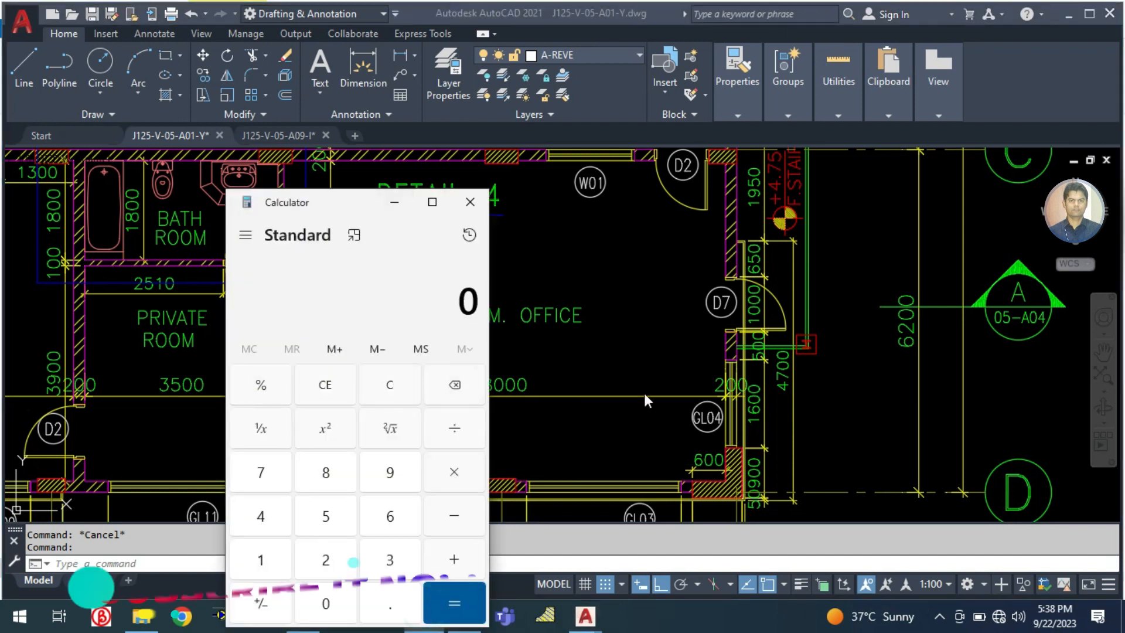
{"action": "type", "text": "5.8*4"}
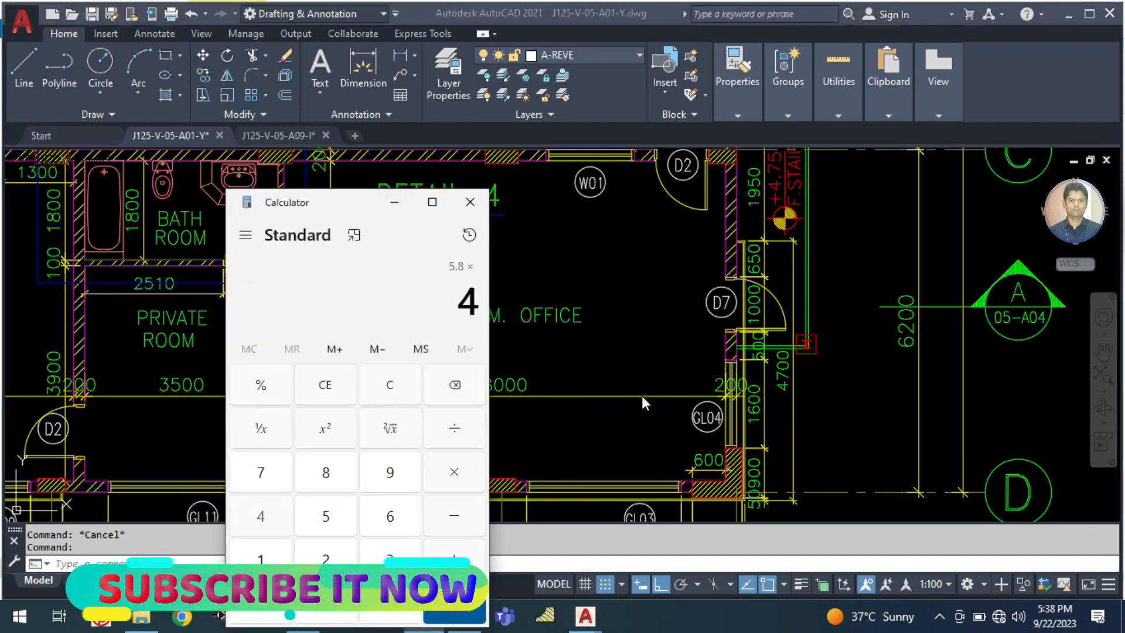
{"action": "key", "text": "Return"}
{"action": "left_click", "coordinate": [610, 354]}
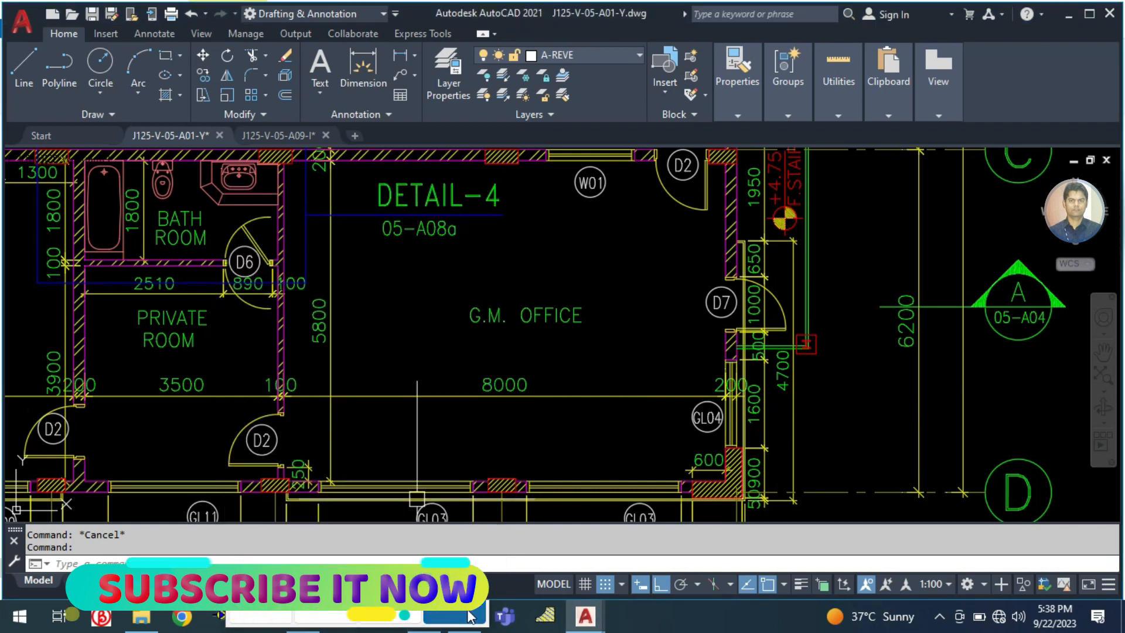
{"action": "left_click", "coordinate": [445, 446]}
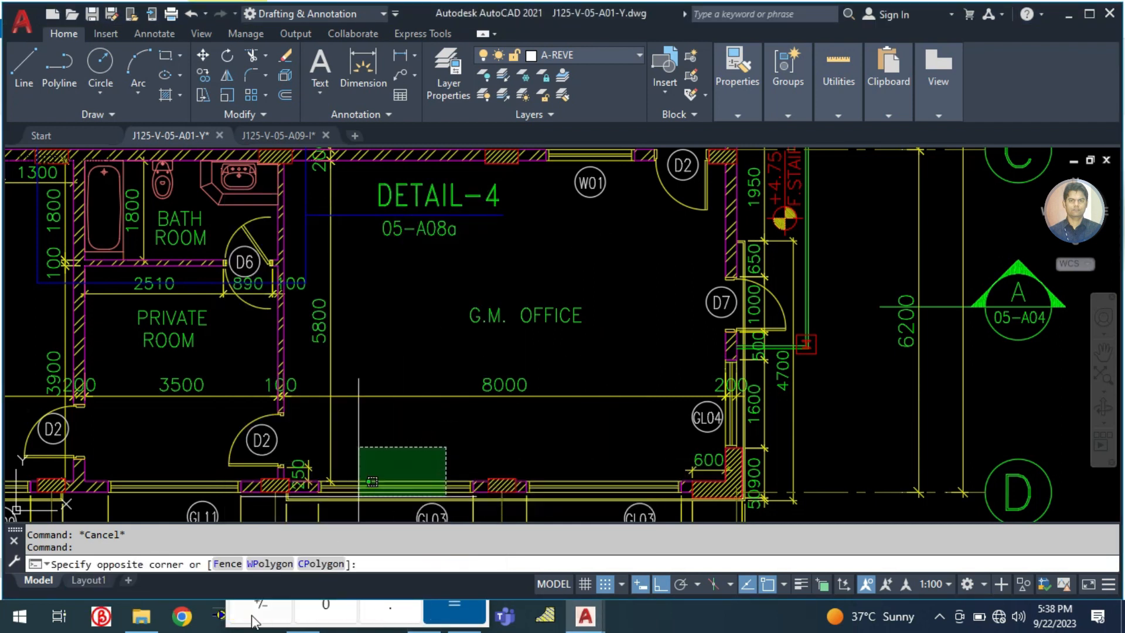
{"action": "left_click", "coordinate": [1067, 15]}
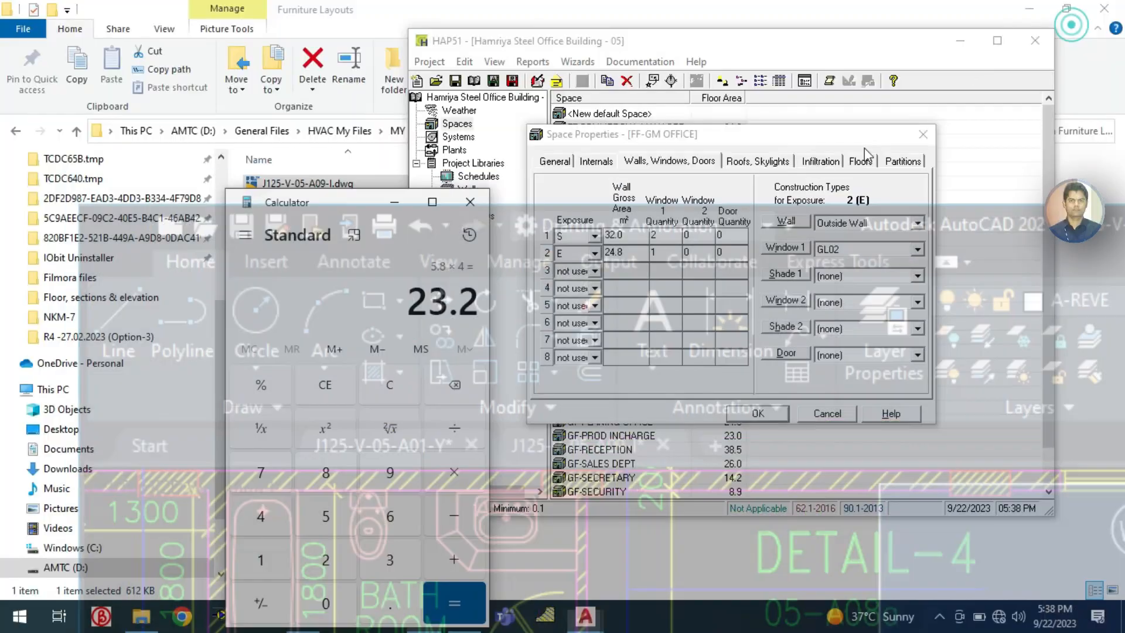
{"action": "left_click", "coordinate": [469, 202]}
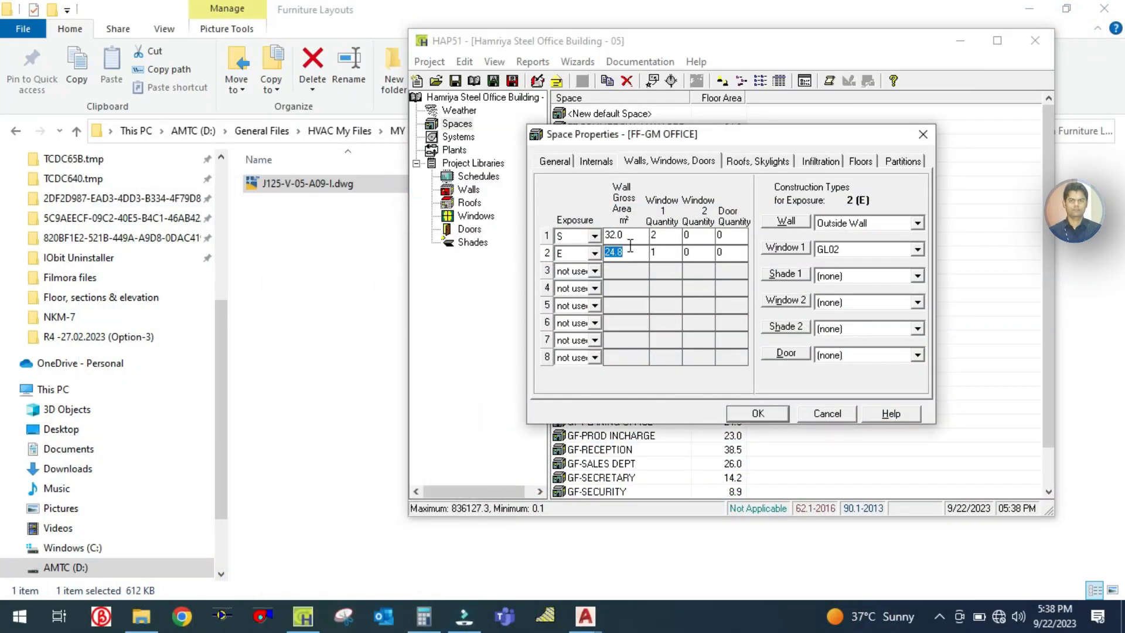
{"action": "type", "text": "23.2"}
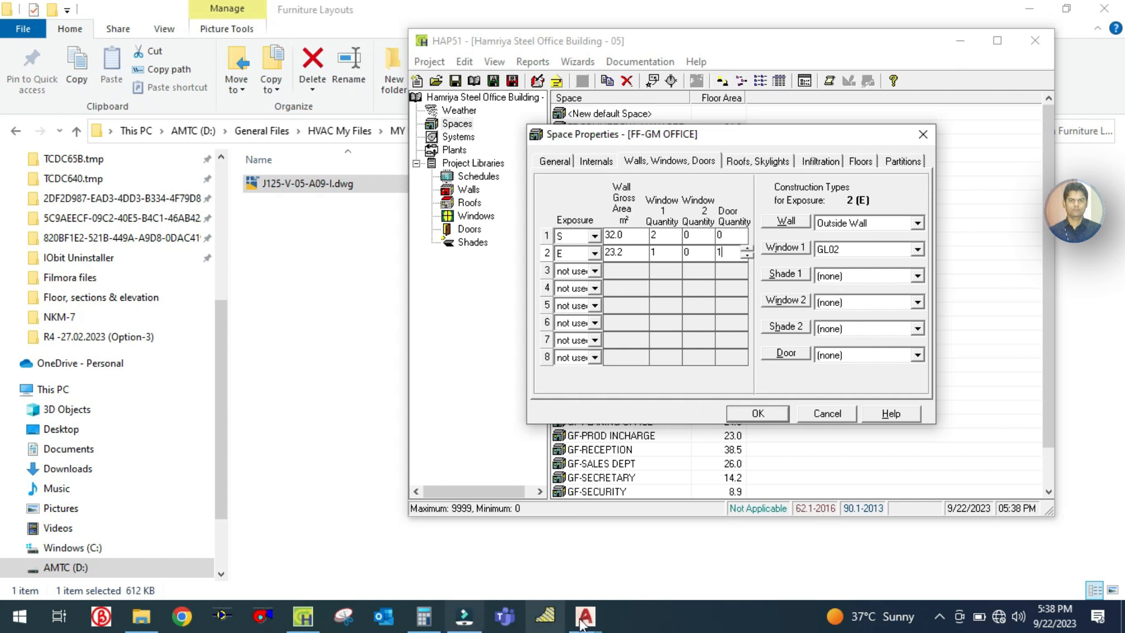
Check the east wall's window tag on the G.M. office plan in AutoCAD, then assign window type GL04 to the east exposure in HAP
{"action": "mouse_move", "coordinate": [582, 623]}
{"action": "left_click", "coordinate": [525, 546]}
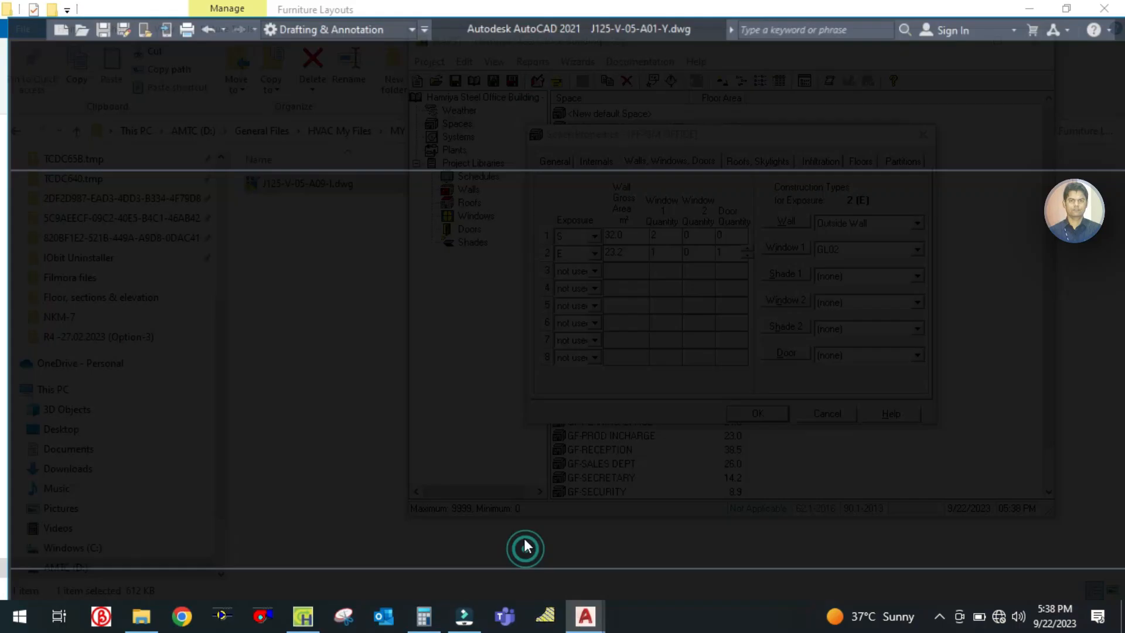
{"action": "left_click", "coordinate": [572, 438]}
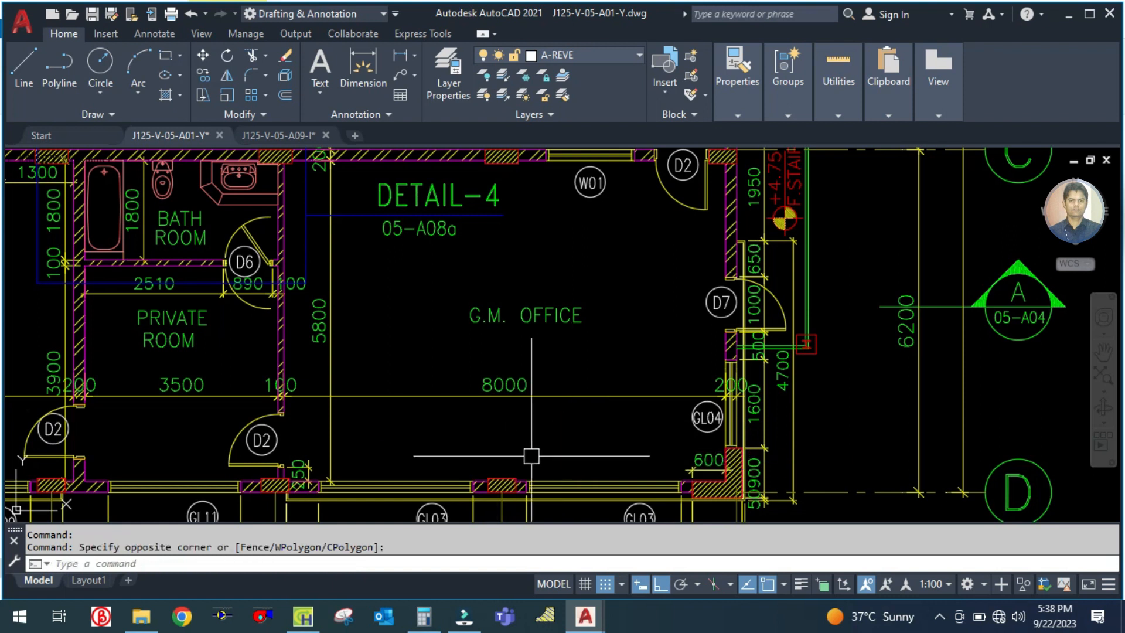
{"action": "left_click_drag", "start_coordinate": [670, 317], "coordinate": [582, 357]}
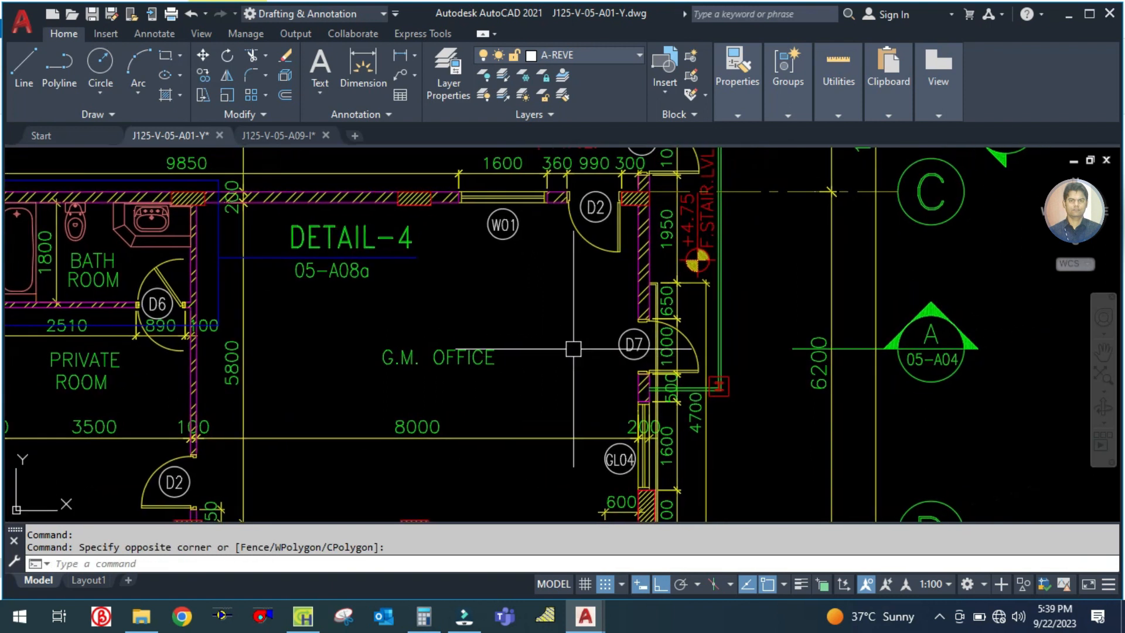
{"action": "left_click", "coordinate": [303, 615]}
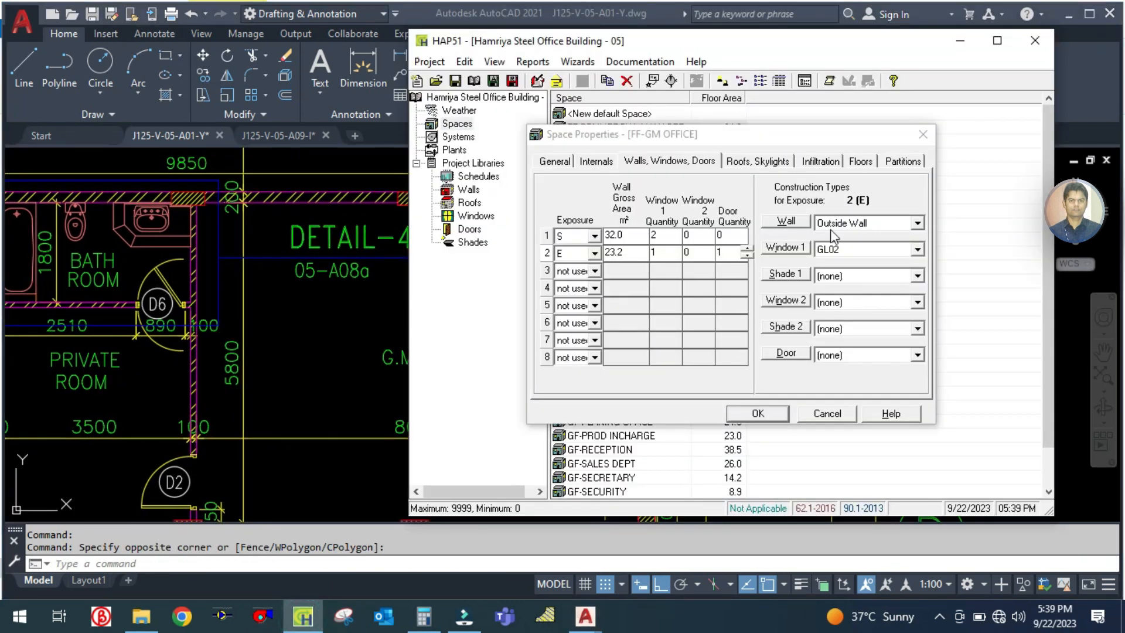
{"action": "left_click", "coordinate": [849, 250]}
{"action": "left_click", "coordinate": [845, 290]}
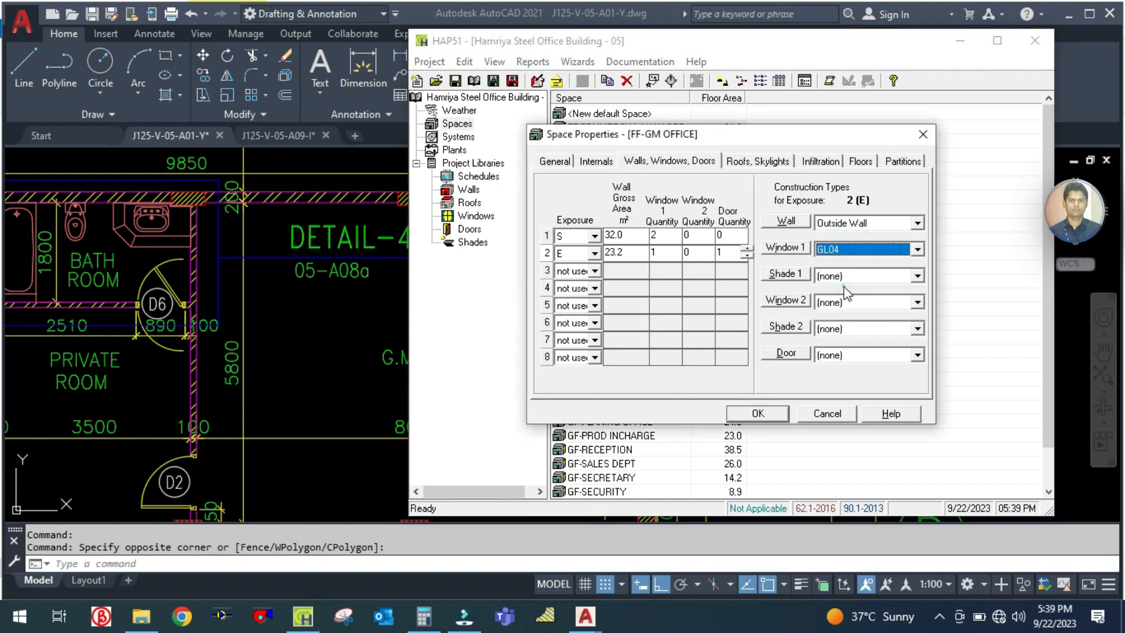
Create a new door for the east exposure and name it D7
{"action": "left_click", "coordinate": [841, 354]}
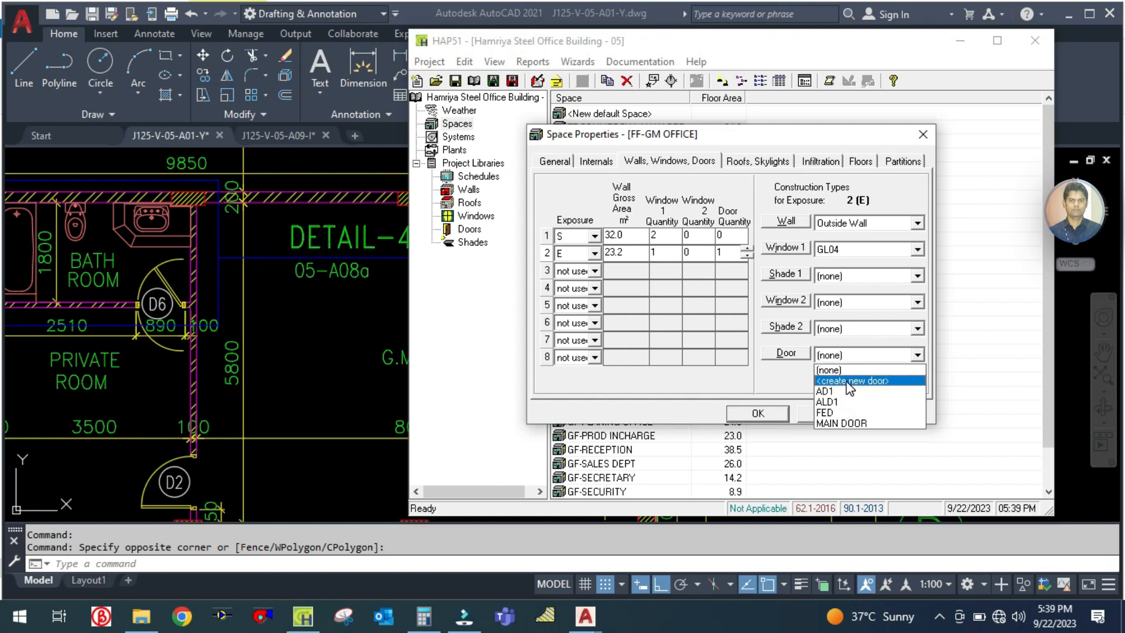
{"action": "left_click", "coordinate": [847, 382]}
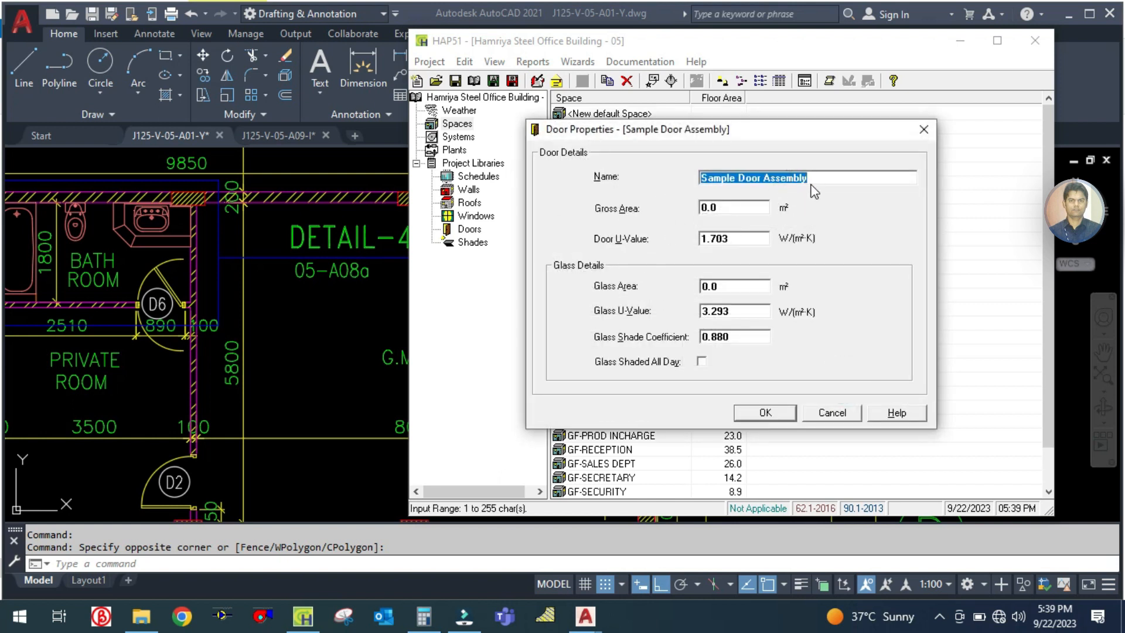
{"action": "type", "text": "D7"}
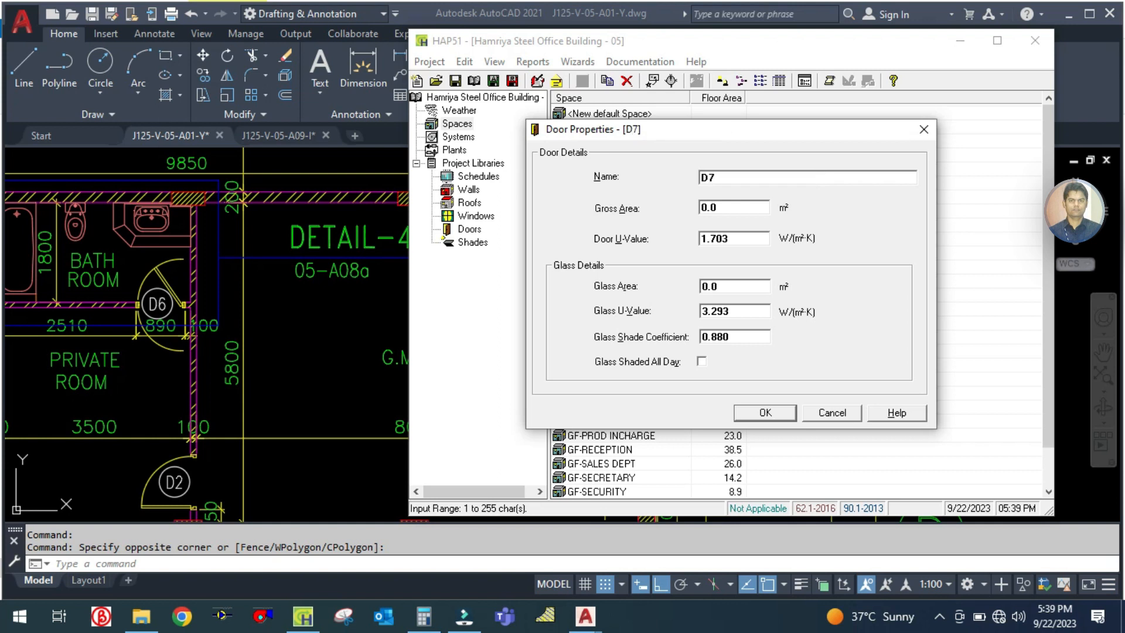
Review door D7 on the AutoCAD plan, then open J125-V-05-A04-O.dwg from Floor, sections & elevation and examine its sections
{"action": "left_click", "coordinate": [374, 311]}
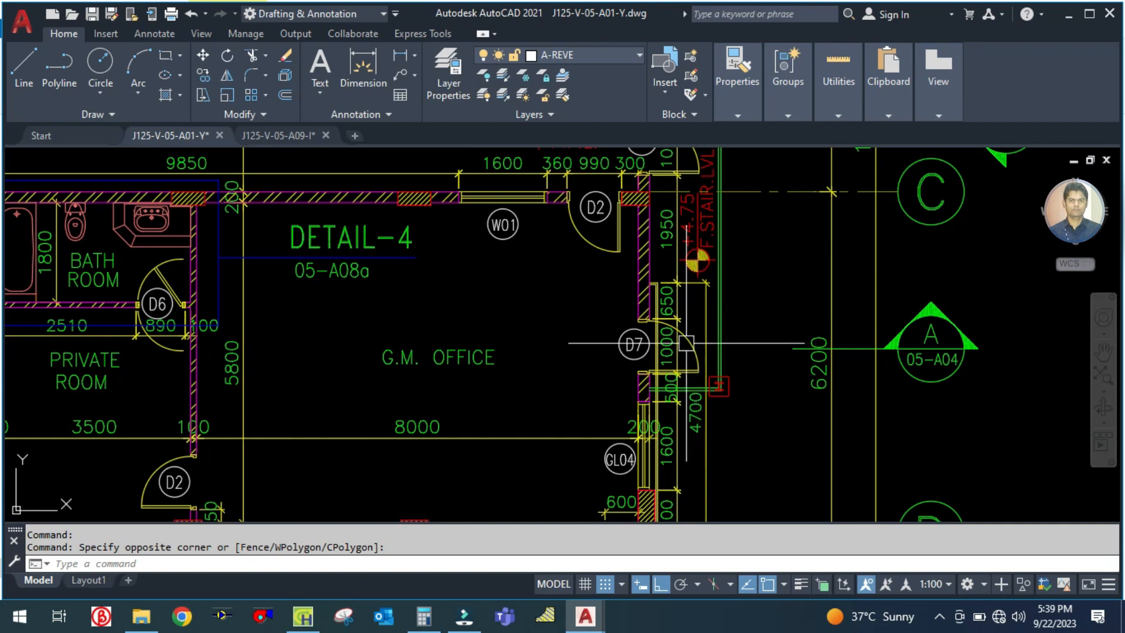
{"action": "scroll", "coordinate": [687, 343], "scroll_direction": "up", "scroll_amount": 2}
{"action": "scroll", "coordinate": [609, 343], "scroll_direction": "down", "scroll_amount": 6}
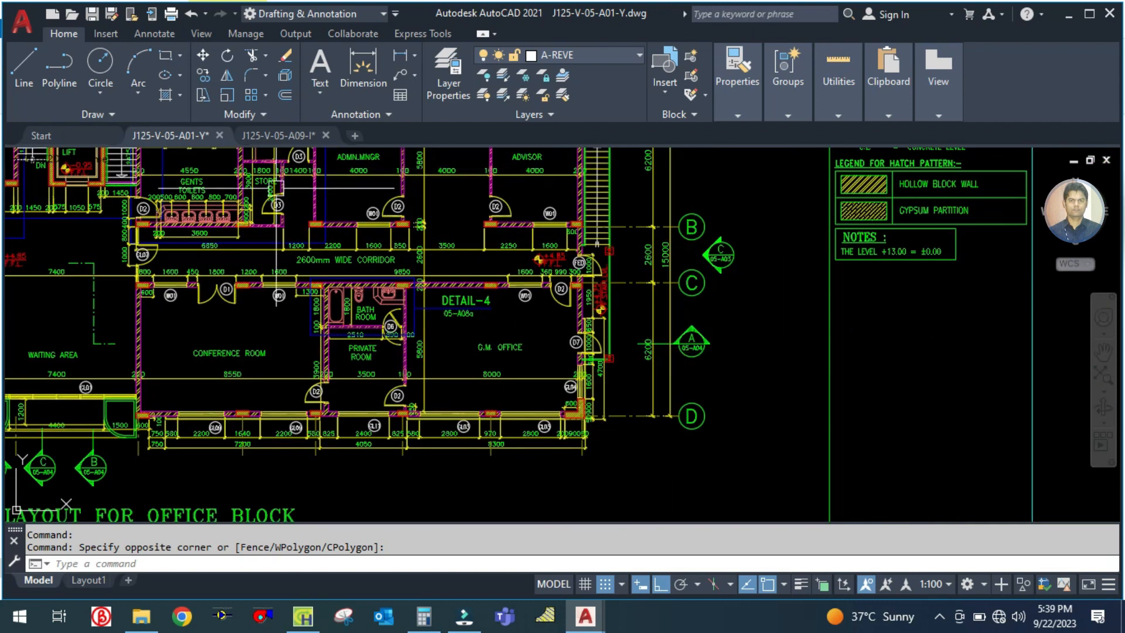
{"action": "left_click", "coordinate": [139, 616]}
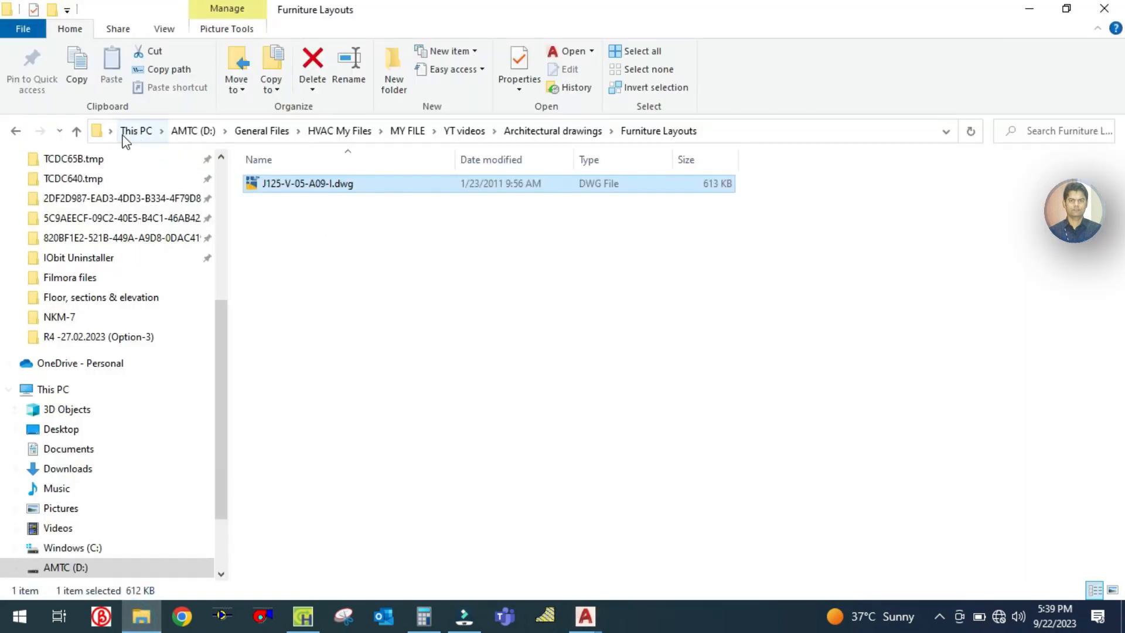
{"action": "left_click", "coordinate": [77, 131]}
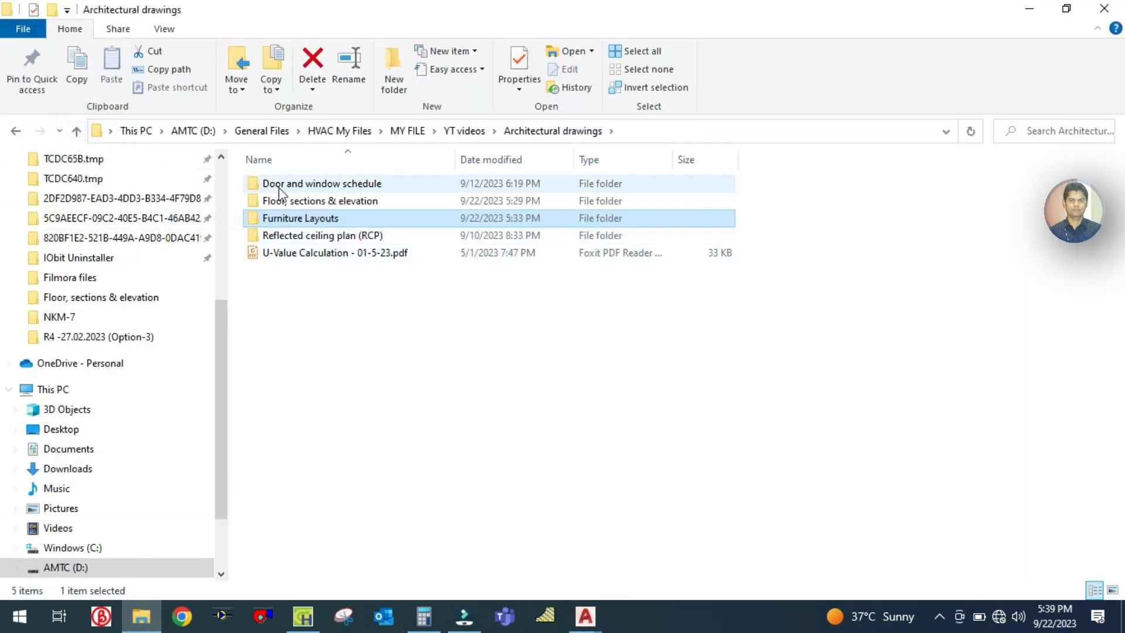
{"action": "double_click", "coordinate": [278, 203]}
{"action": "left_click", "coordinate": [284, 235]}
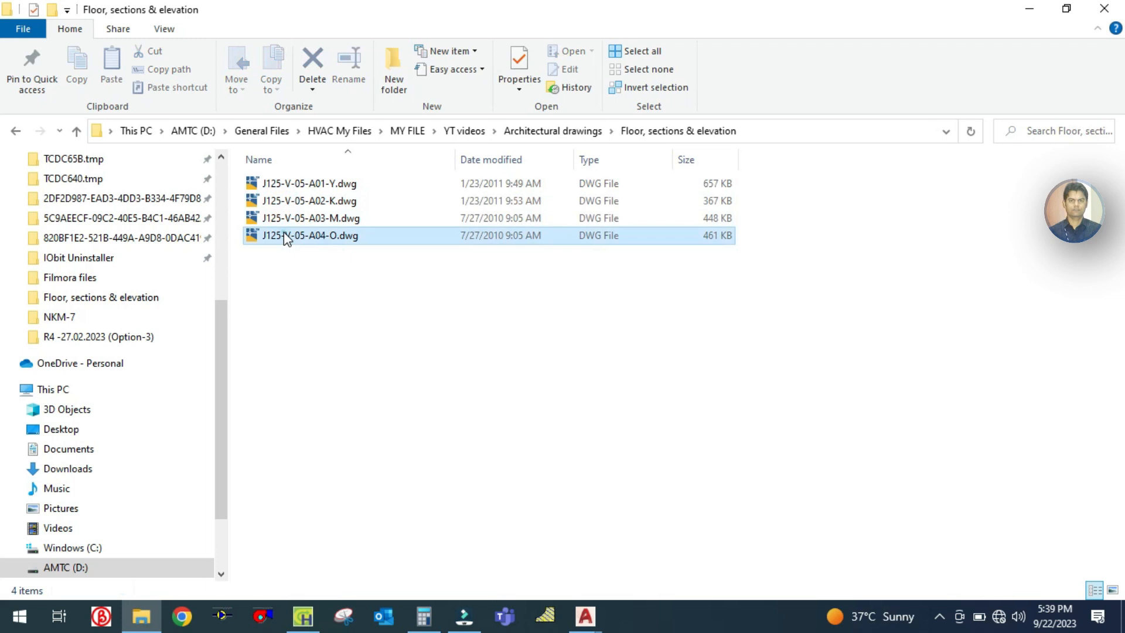
{"action": "key", "text": "Return"}
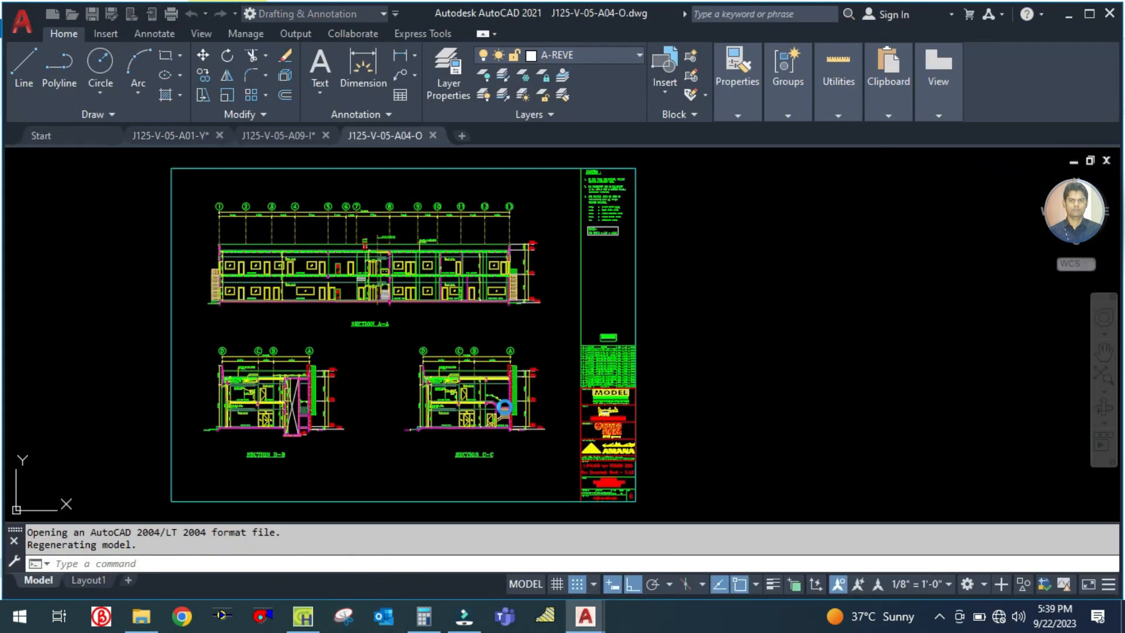
{"action": "scroll", "coordinate": [433, 410], "scroll_direction": "up", "scroll_amount": 5}
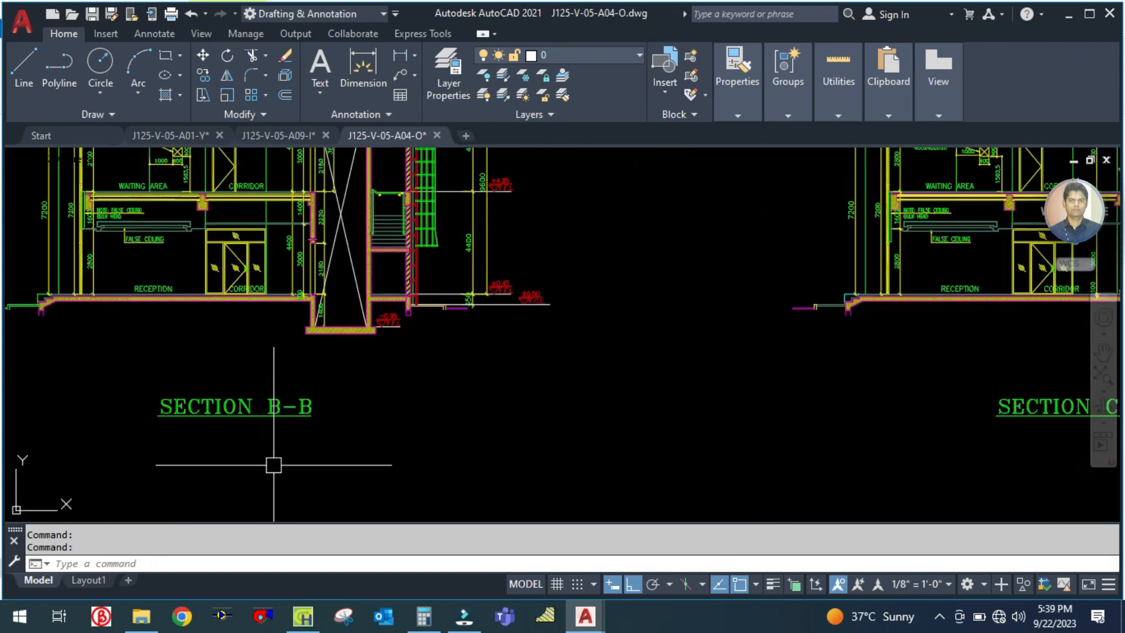
{"action": "scroll", "coordinate": [420, 404], "scroll_direction": "down", "scroll_amount": 2}
{"action": "left_click_drag", "start_coordinate": [519, 237], "coordinate": [519, 345]}
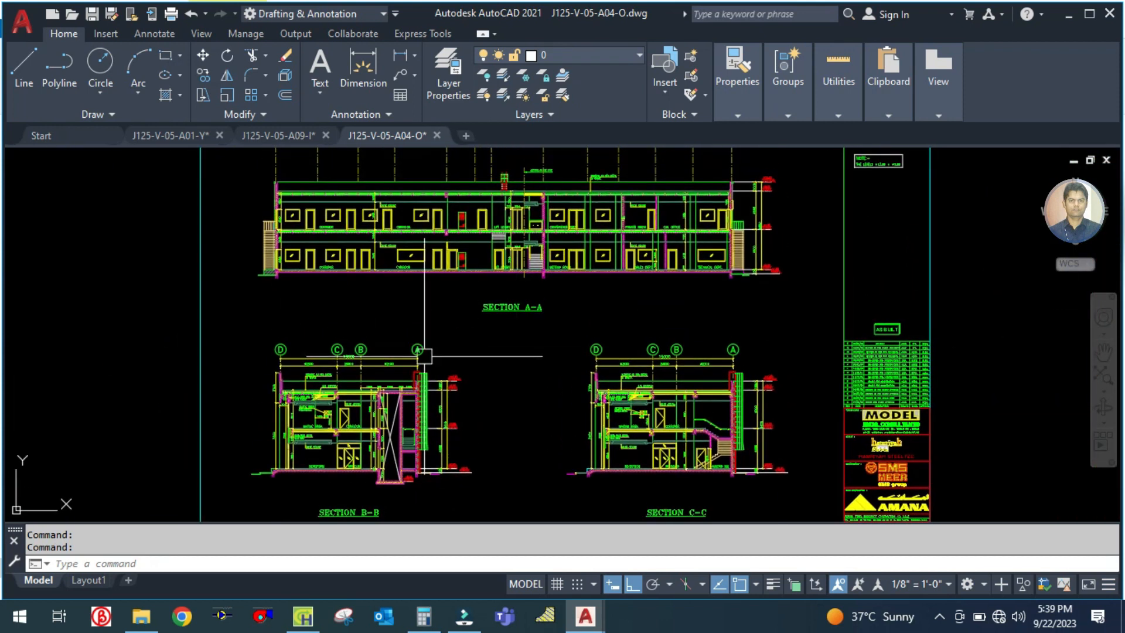
Open J125-V-05-A03-M.dwg from the same folder in AutoCAD and examine Elevations C and D
{"action": "left_click", "coordinate": [141, 616]}
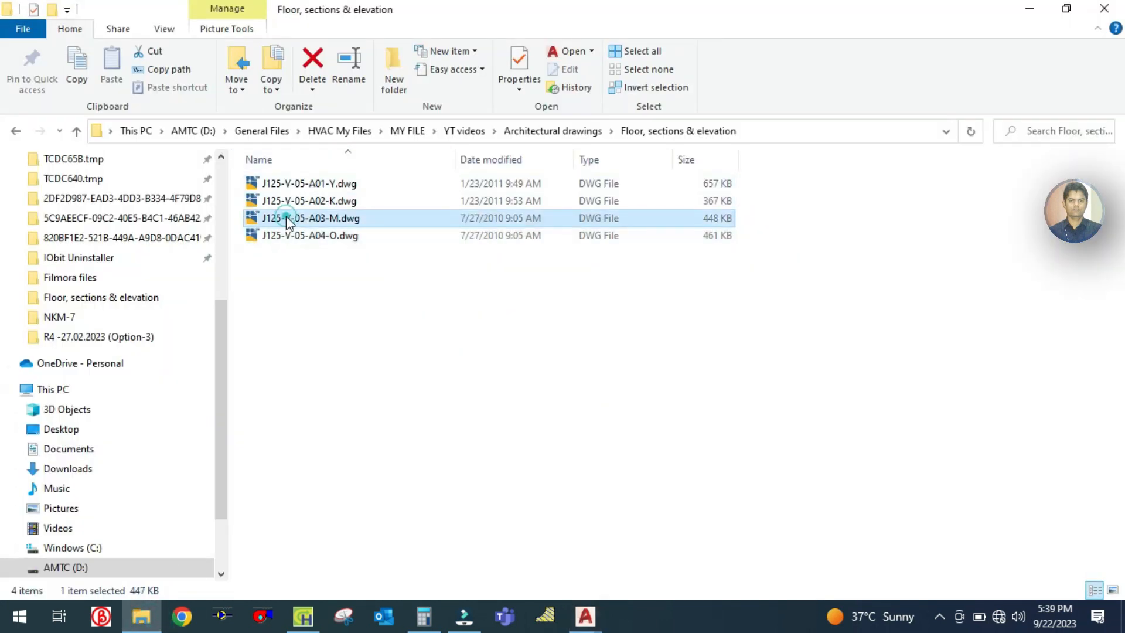
{"action": "key", "text": "alt+Tab"}
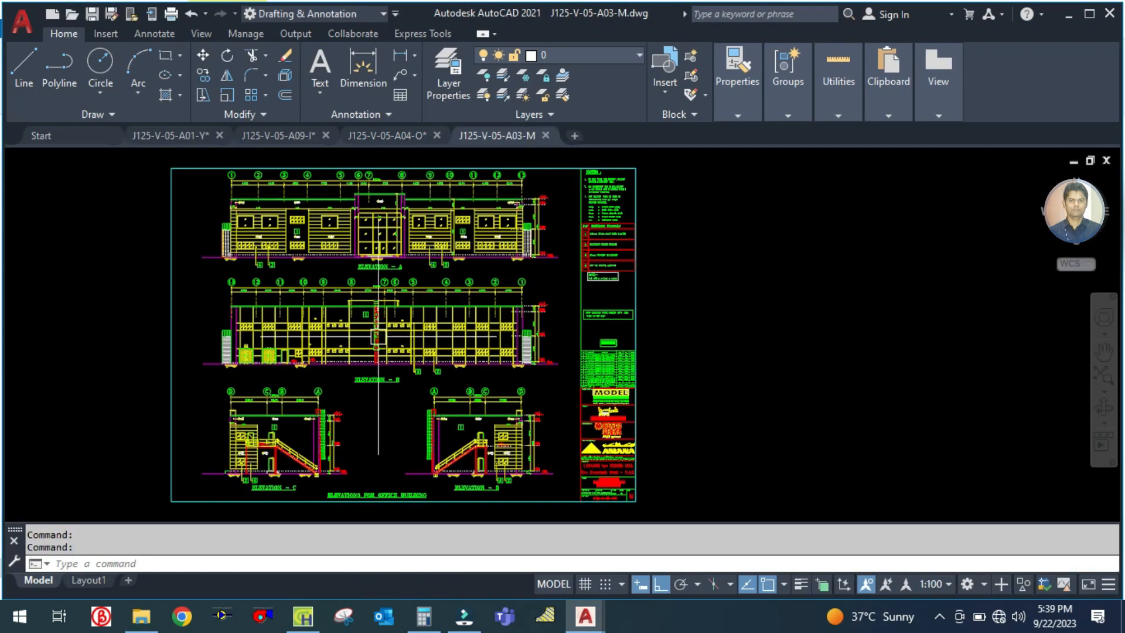
{"action": "scroll", "coordinate": [373, 439], "scroll_direction": "up", "scroll_amount": 4}
{"action": "mouse_move", "coordinate": [413, 363]}
{"action": "left_mouse_down"}
{"action": "mouse_move", "coordinate": [502, 344]}
{"action": "mouse_move", "coordinate": [512, 296]}
{"action": "left_mouse_up"}
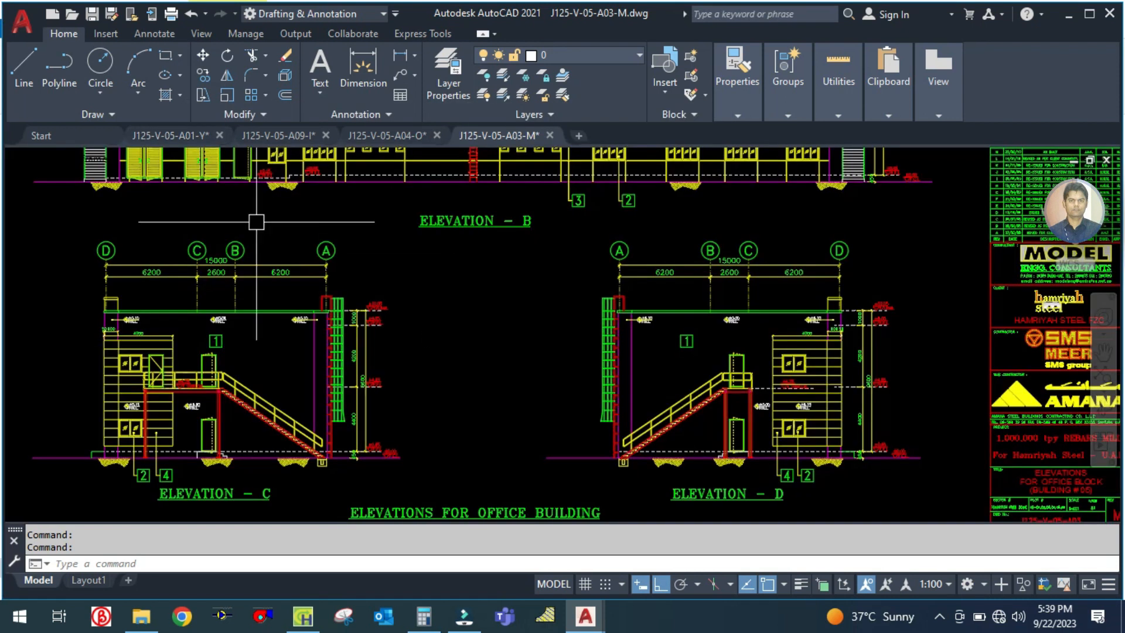
Check the elevation markers beside the G.M. office on the J125-V-05-A01-Y plan, then return to the J125-V-05-A03-M elevations
{"action": "left_click", "coordinate": [184, 132]}
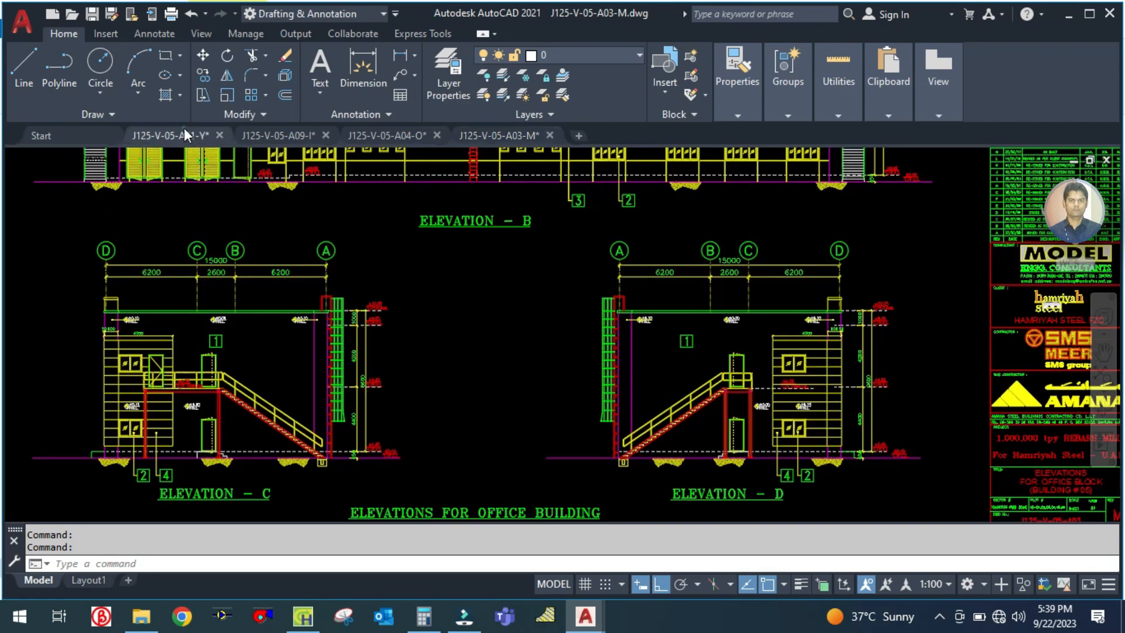
{"action": "left_click", "coordinate": [37, 580]}
{"action": "scroll", "coordinate": [657, 357], "scroll_direction": "up", "scroll_amount": 6}
{"action": "scroll", "coordinate": [753, 289], "scroll_direction": "down", "scroll_amount": 2}
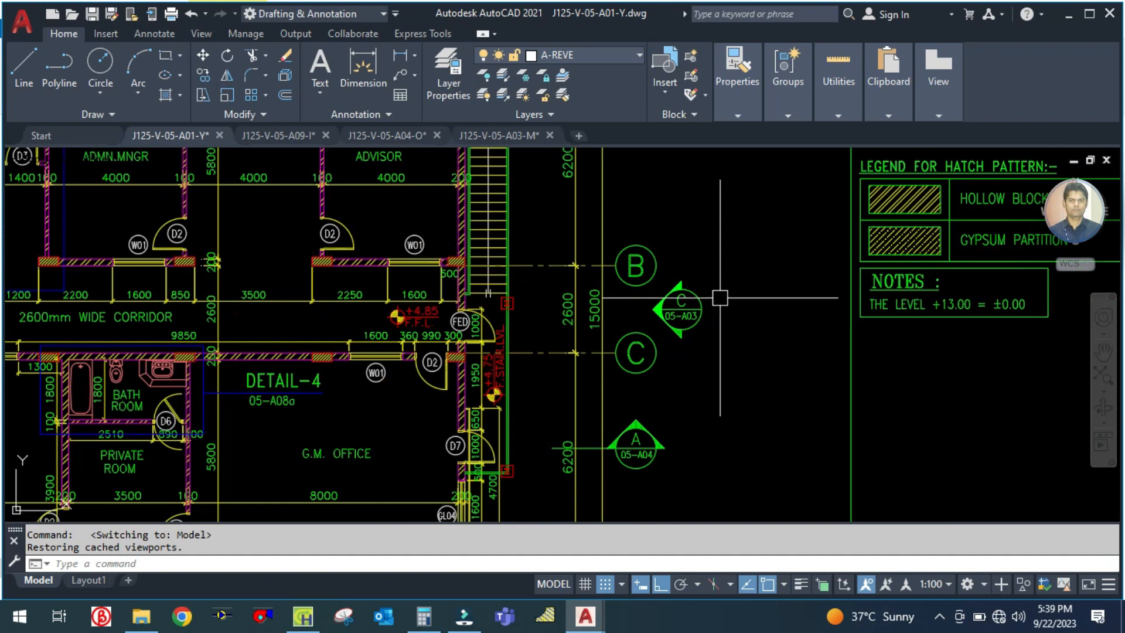
{"action": "scroll", "coordinate": [720, 297], "scroll_direction": "down", "scroll_amount": 3}
{"action": "left_click", "coordinate": [499, 135]}
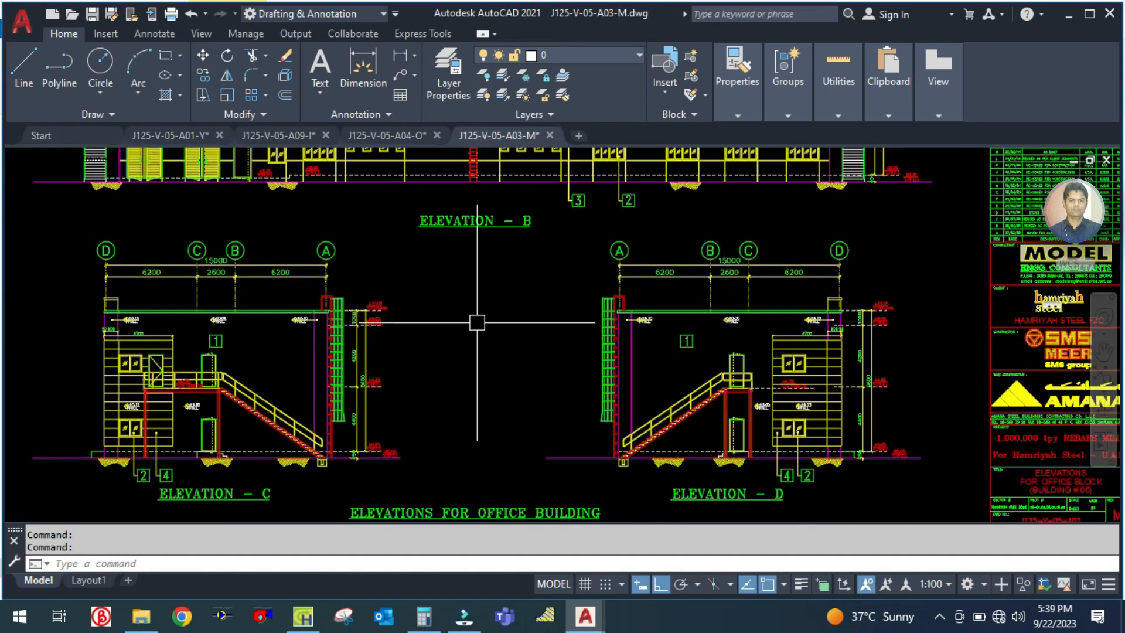
Measure the height of the ground-level door in Elevation C with a linear dimension, without placing the dimension
{"action": "scroll", "coordinate": [183, 457], "scroll_direction": "up", "scroll_amount": 8}
{"action": "left_click_drag", "start_coordinate": [217, 359], "coordinate": [312, 394]}
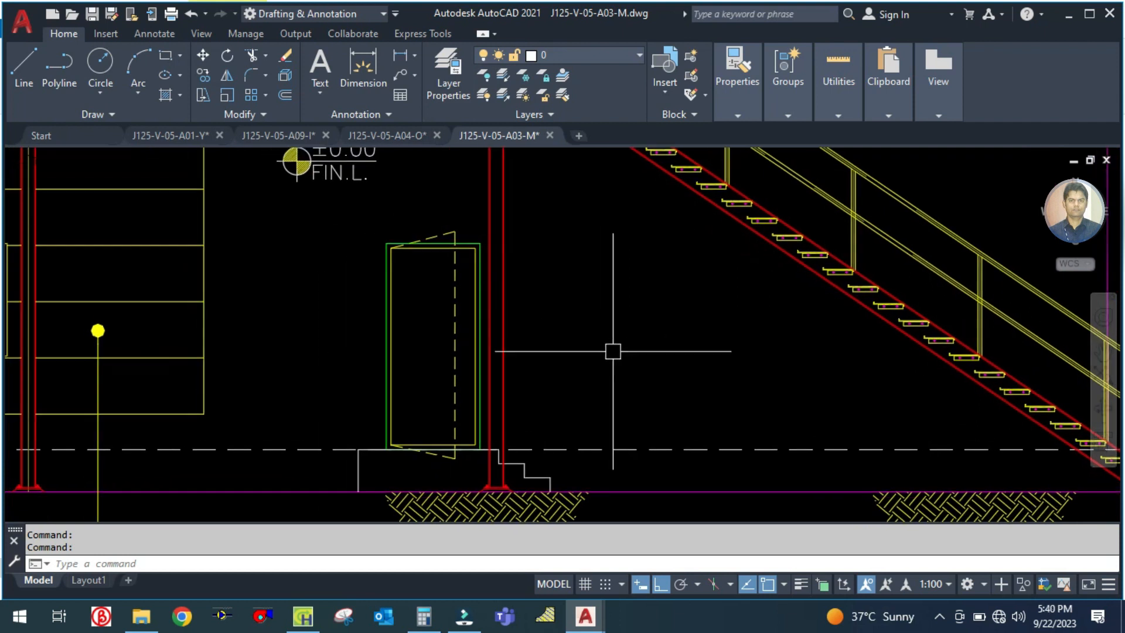
{"action": "key", "text": "Return"}
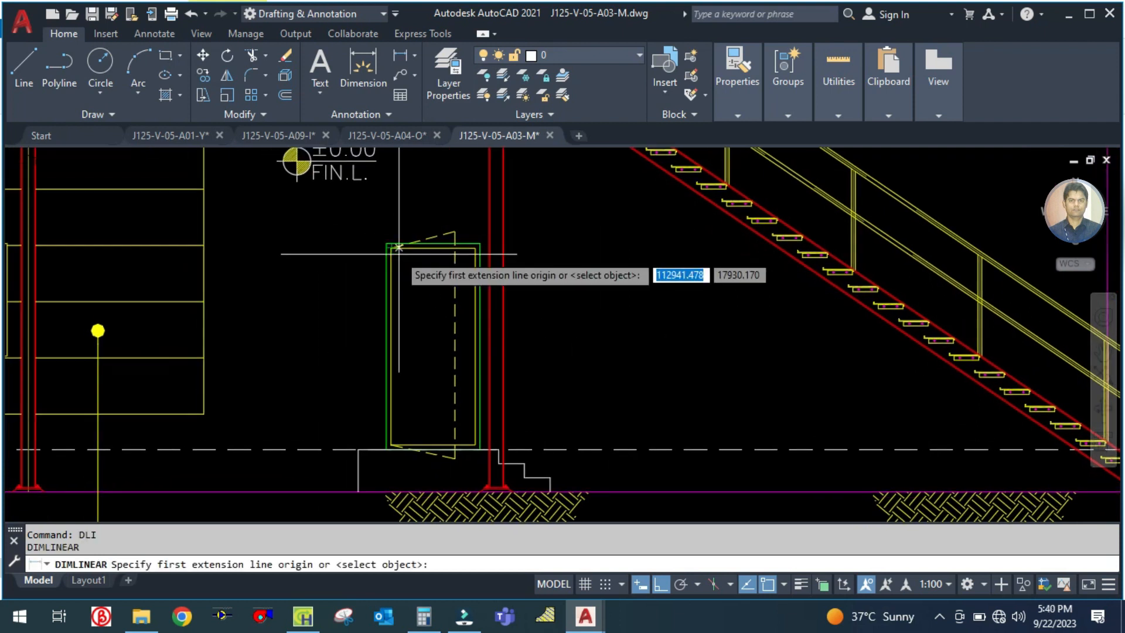
{"action": "left_click", "coordinate": [434, 246]}
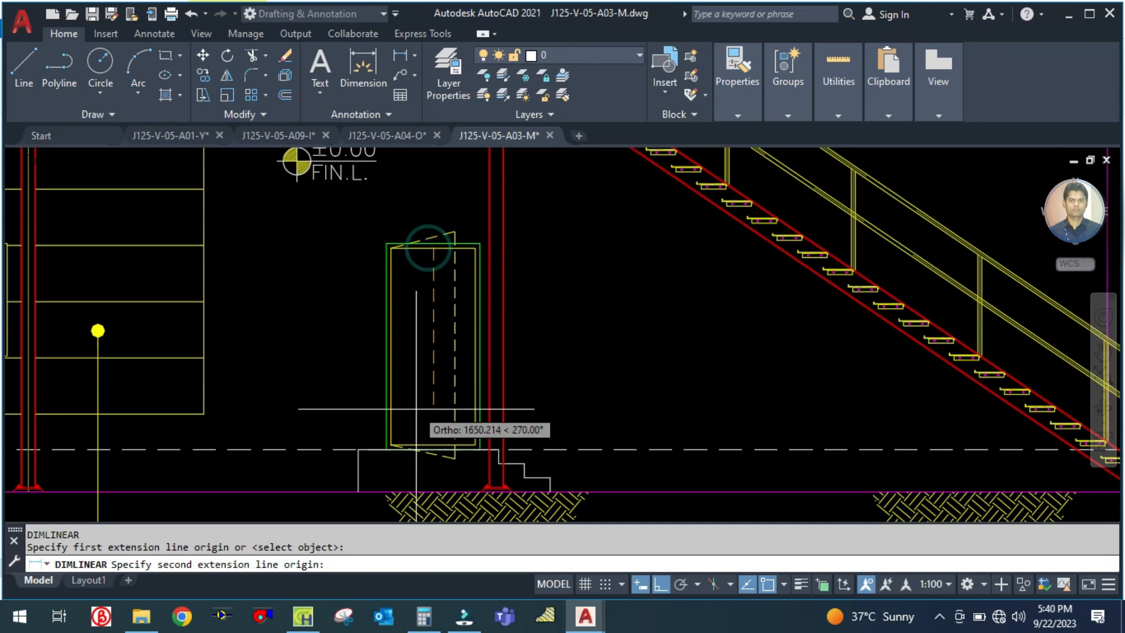
{"action": "left_click", "coordinate": [433, 447]}
{"action": "key", "text": "Escape"}
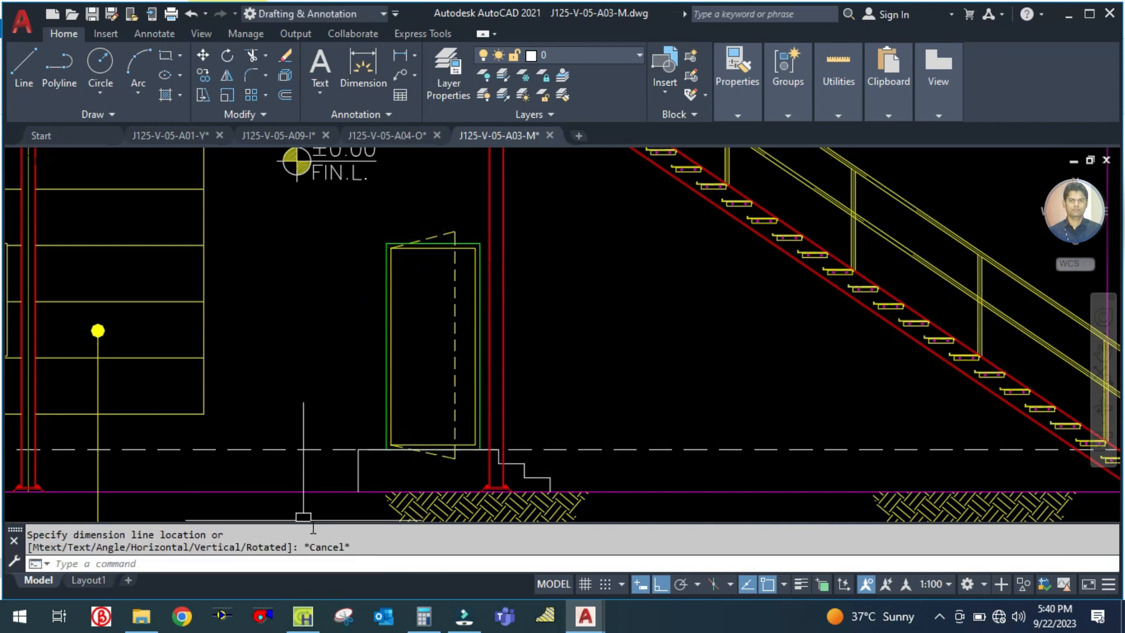
Check door D7's width on the J125-V-05-A01-Y plan and calculate its area as 2.1 × 1 in Calculator
{"action": "scroll", "coordinate": [389, 359], "scroll_direction": "down", "scroll_amount": 4}
{"action": "left_click", "coordinate": [188, 136]}
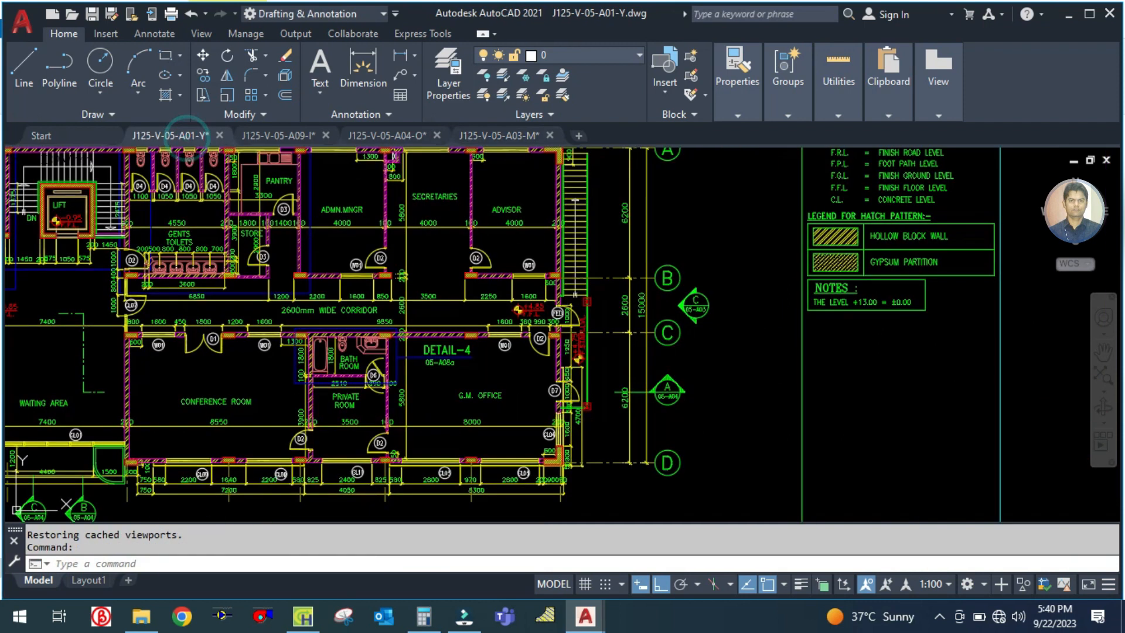
{"action": "left_click", "coordinate": [423, 616]}
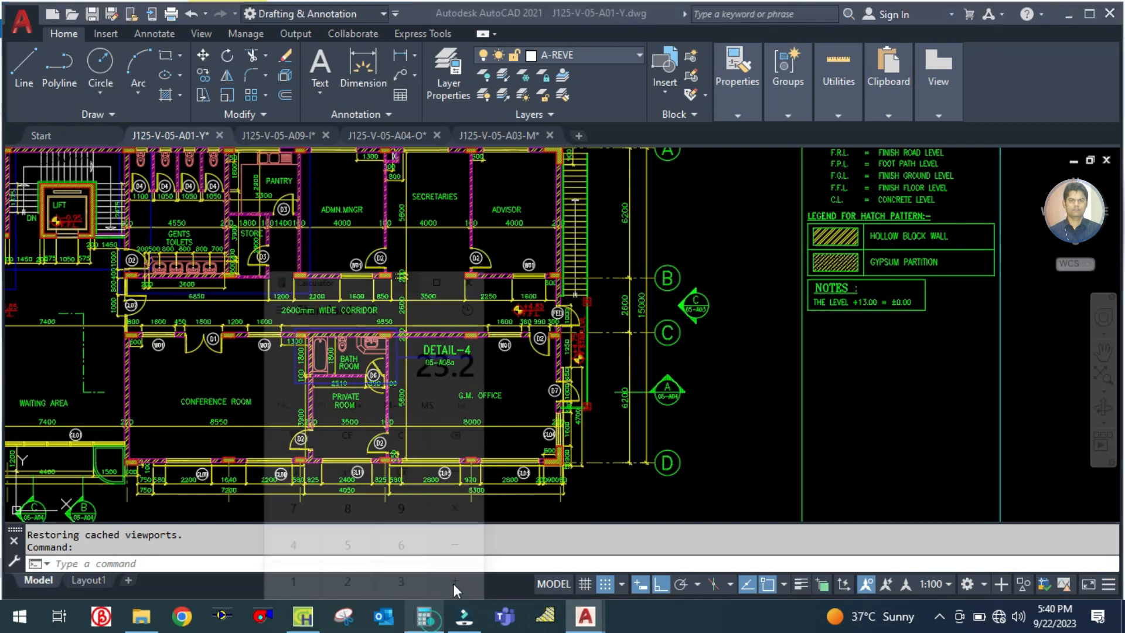
{"action": "left_click", "coordinate": [389, 385]}
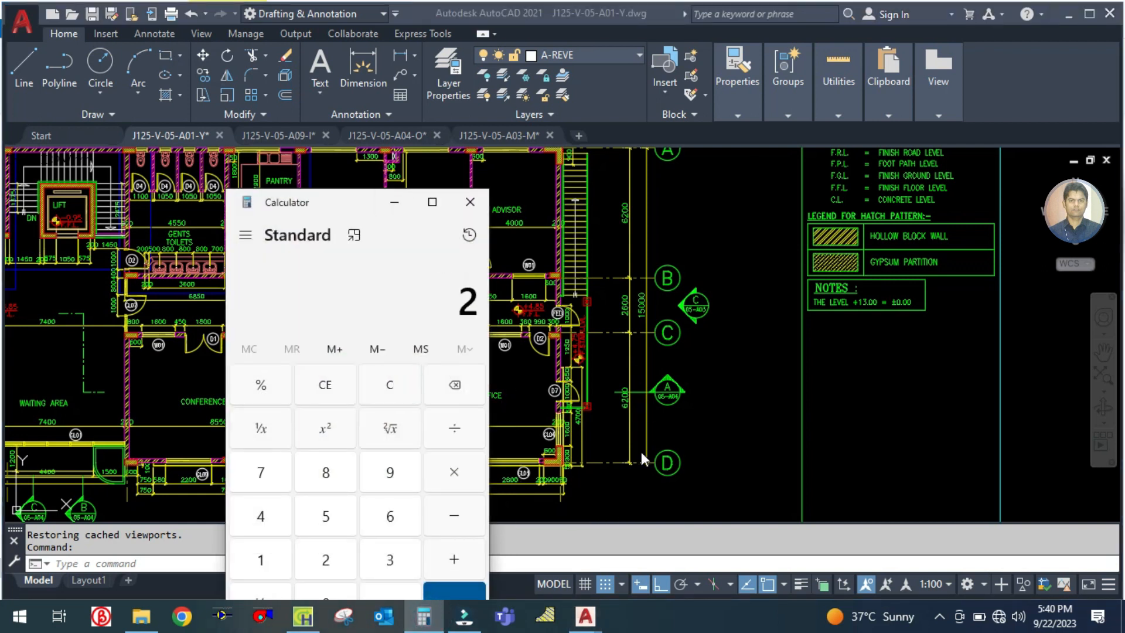
{"action": "key", "text": "Return"}
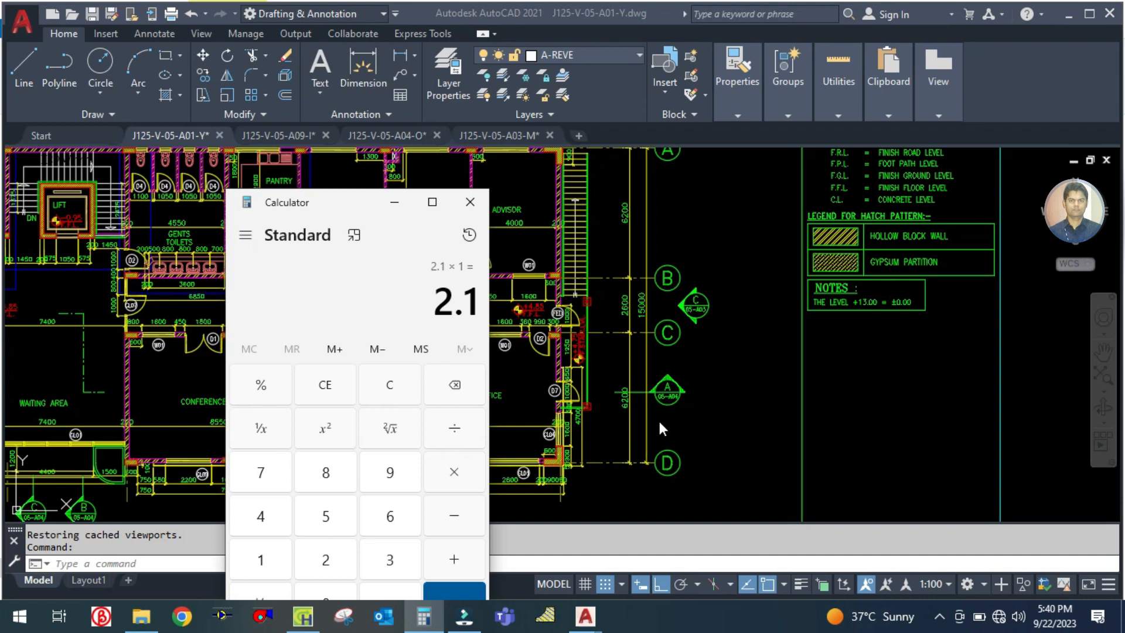
{"action": "left_click", "coordinate": [659, 418]}
Set door D7's gross area in HAP to 2.1 m² and save the door for the east exposure
{"action": "left_click", "coordinate": [302, 616]}
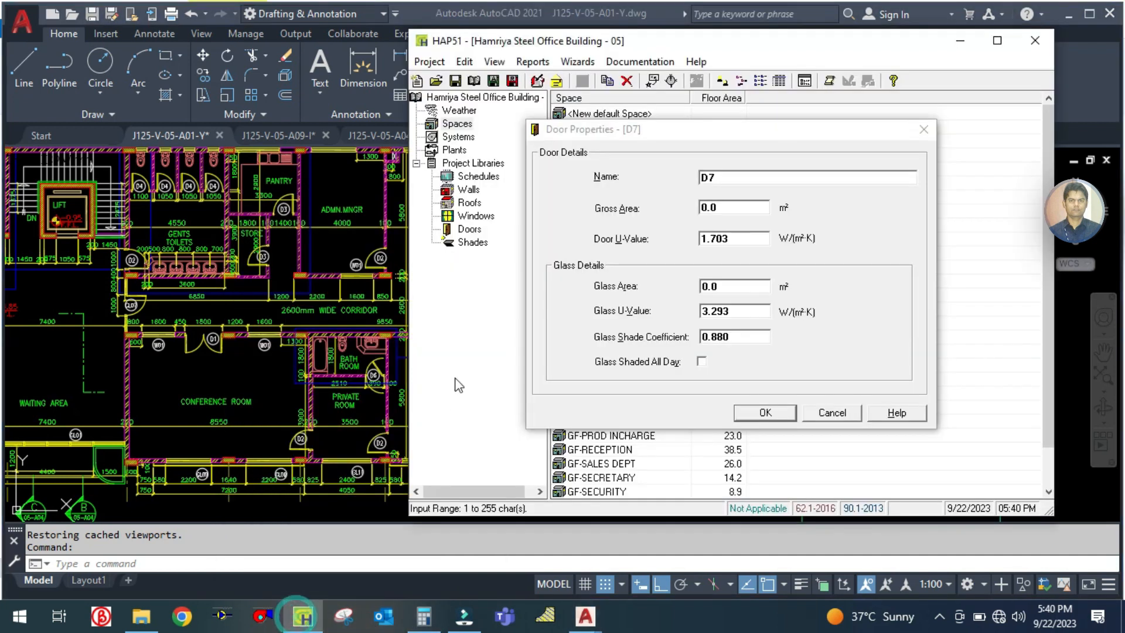
{"action": "left_click", "coordinate": [733, 208]}
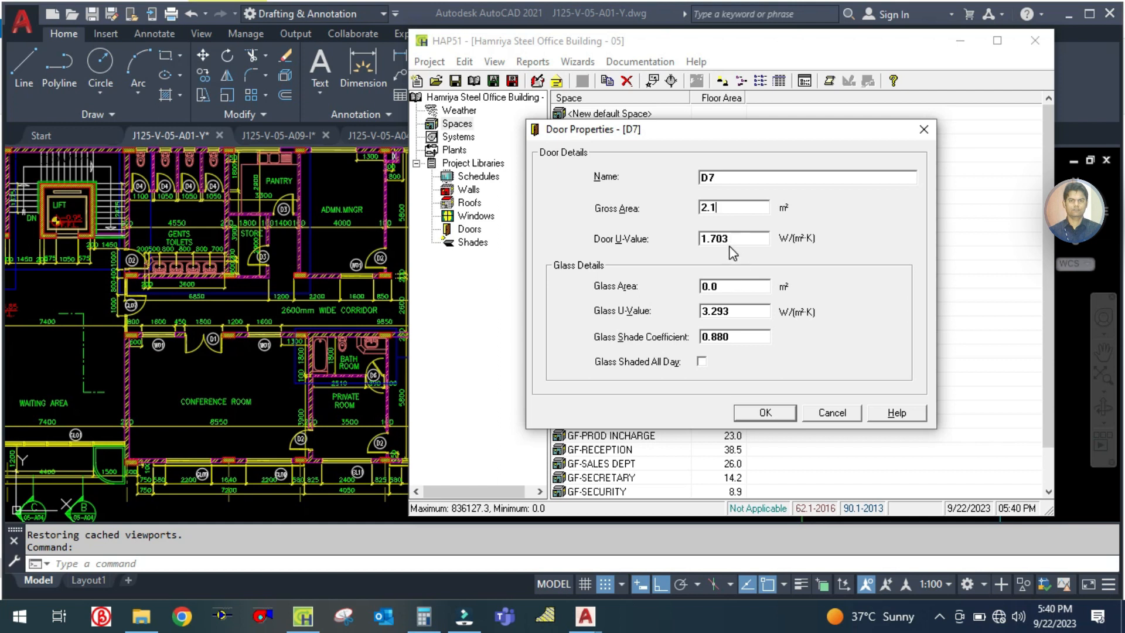
{"action": "left_click", "coordinate": [765, 413]}
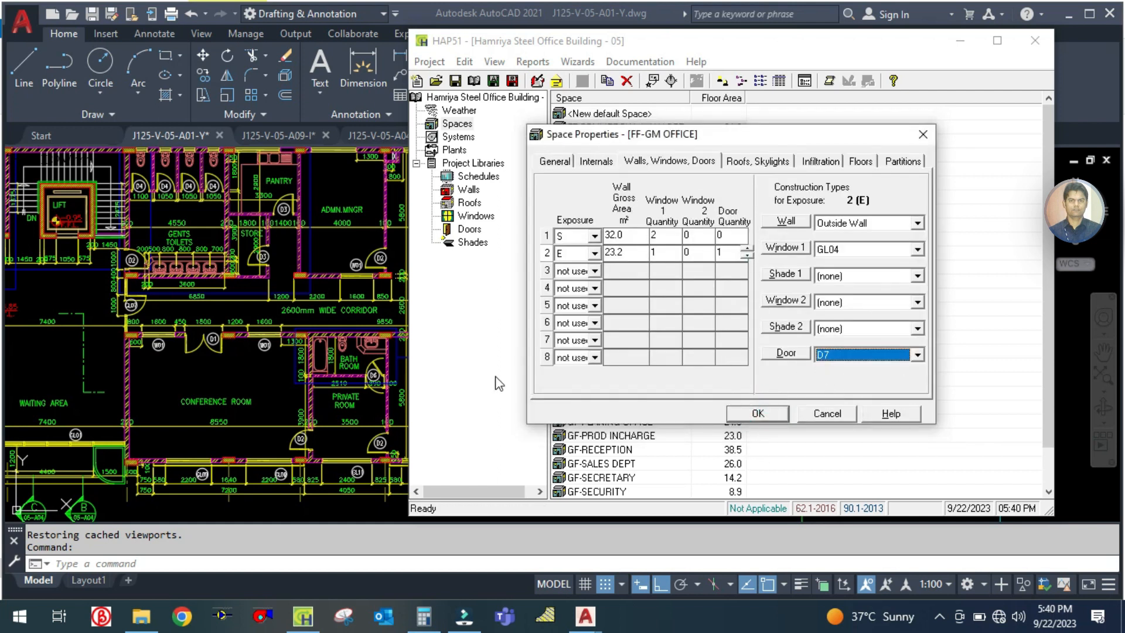
Check FF-GM OFFICE's floor area and set its horizontal roof gross area to 46.6 m²
{"action": "left_click", "coordinate": [752, 162]}
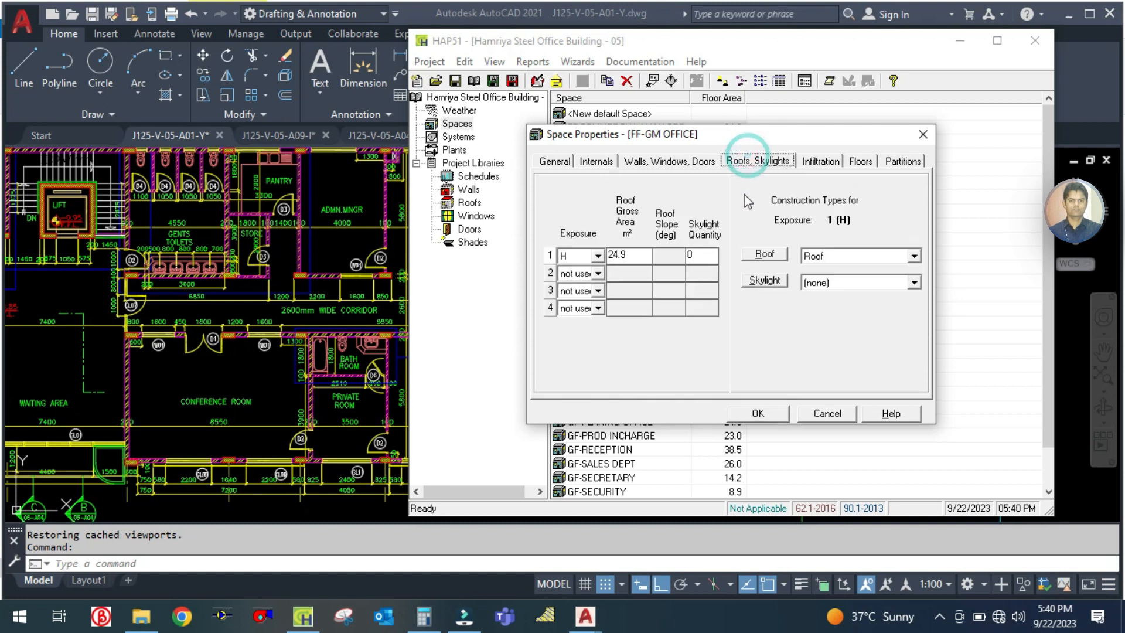
{"action": "left_click", "coordinate": [637, 258]}
{"action": "left_click", "coordinate": [555, 161]}
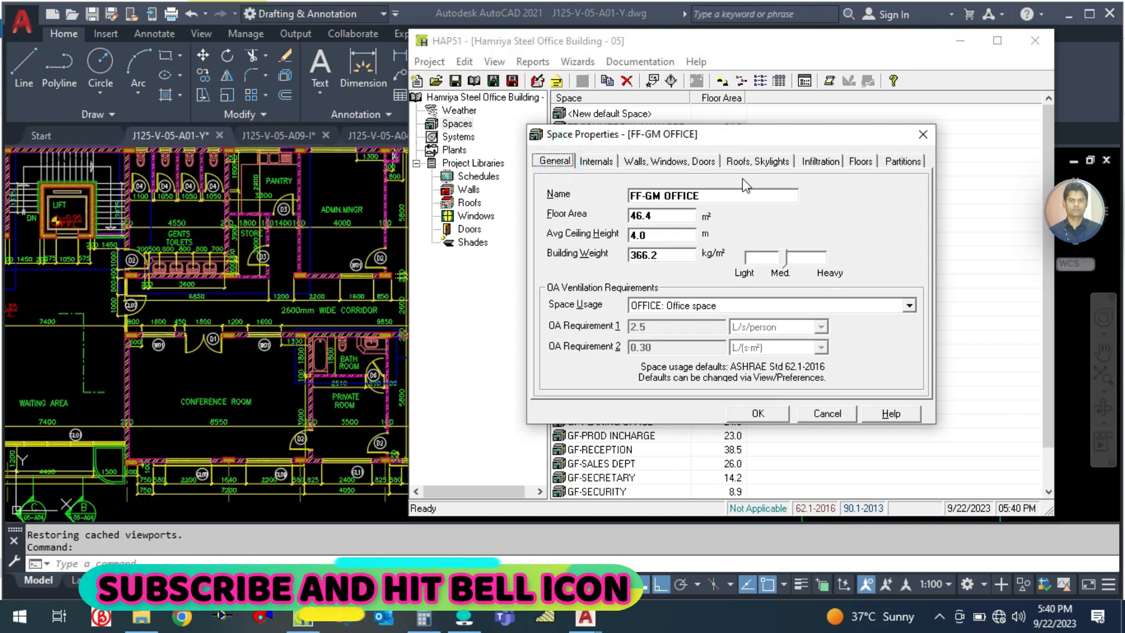
{"action": "left_click", "coordinate": [773, 161]}
{"action": "left_click", "coordinate": [641, 256]}
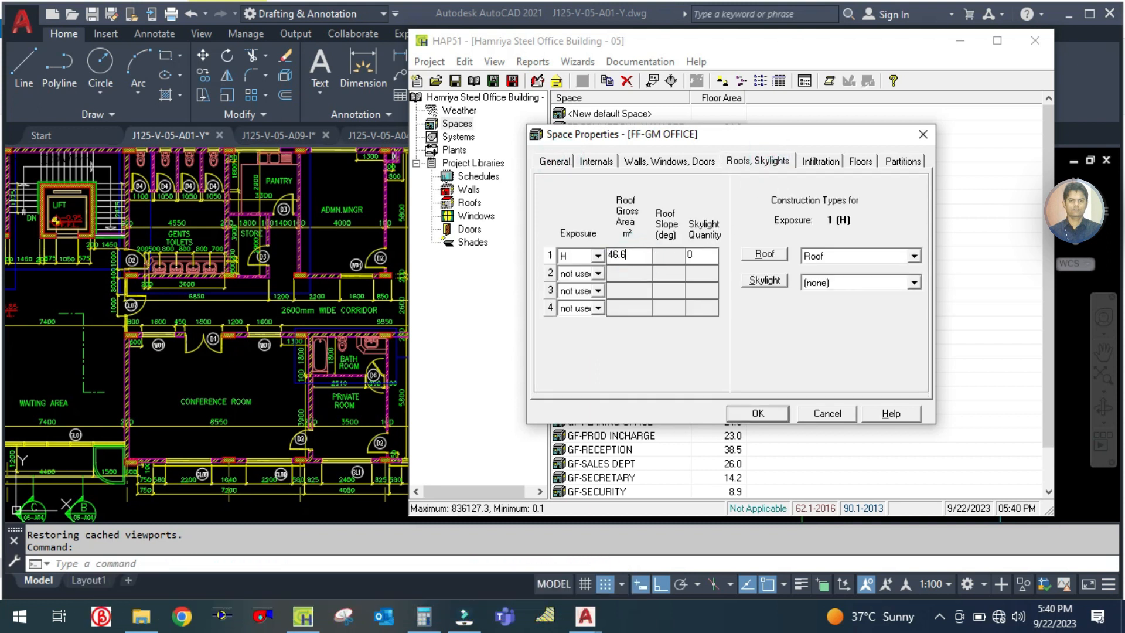
Review the infiltration, floor and partition settings of FF-GM OFFICE, then save the space
{"action": "left_click", "coordinate": [822, 164]}
{"action": "left_click", "coordinate": [860, 161]}
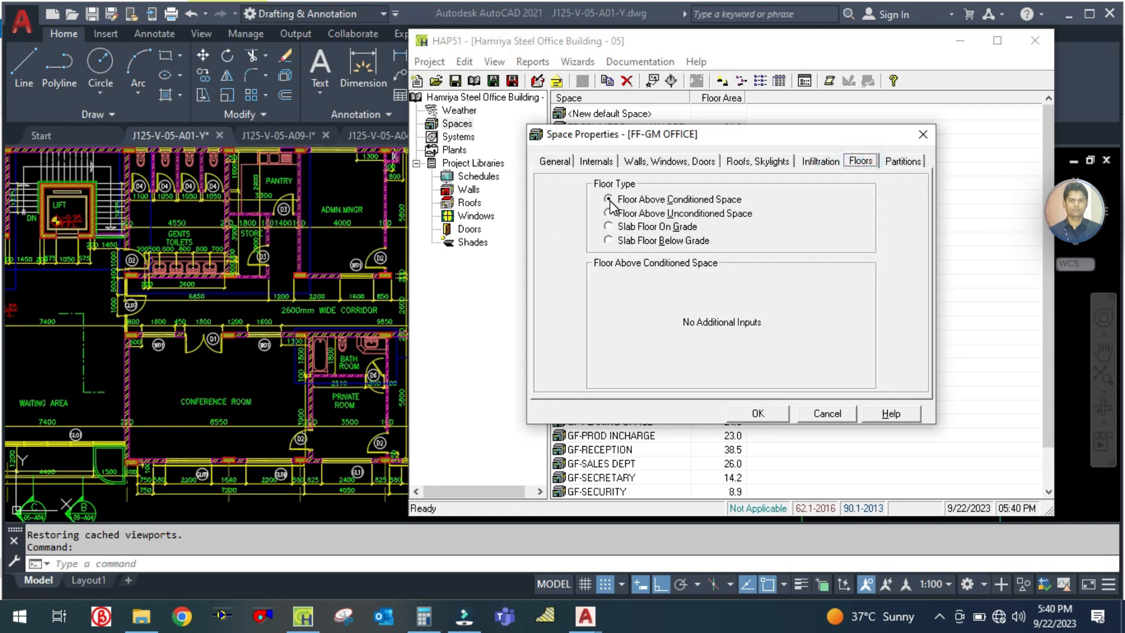
{"action": "left_click", "coordinate": [903, 162]}
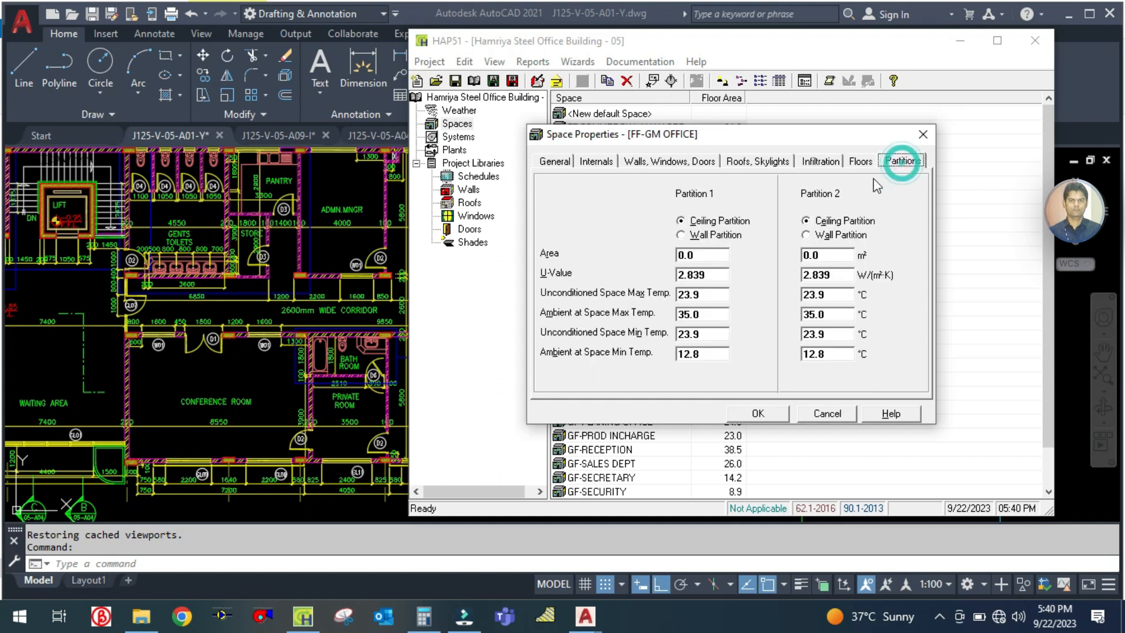
{"action": "left_click", "coordinate": [759, 413]}
Examine the first-floor layout in J125-V-05-A01-Y from the G.M. office across to the Accounts room for the next space
{"action": "left_click", "coordinate": [318, 236]}
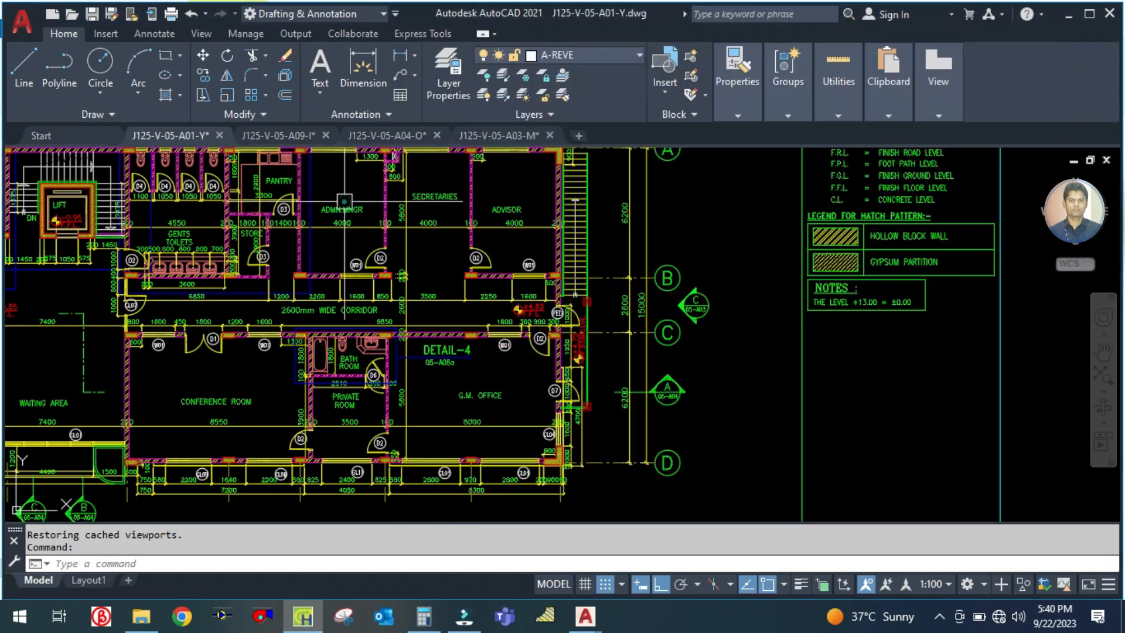
{"action": "scroll", "coordinate": [486, 362], "scroll_direction": "up", "scroll_amount": 3}
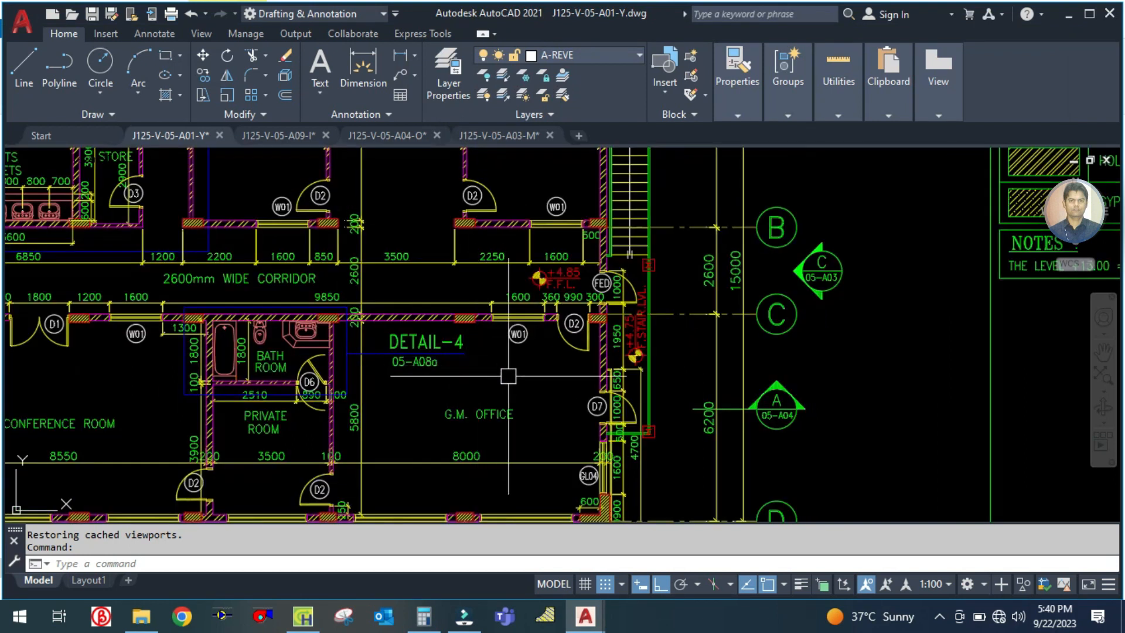
{"action": "left_click_drag", "start_coordinate": [512, 384], "coordinate": [584, 354]}
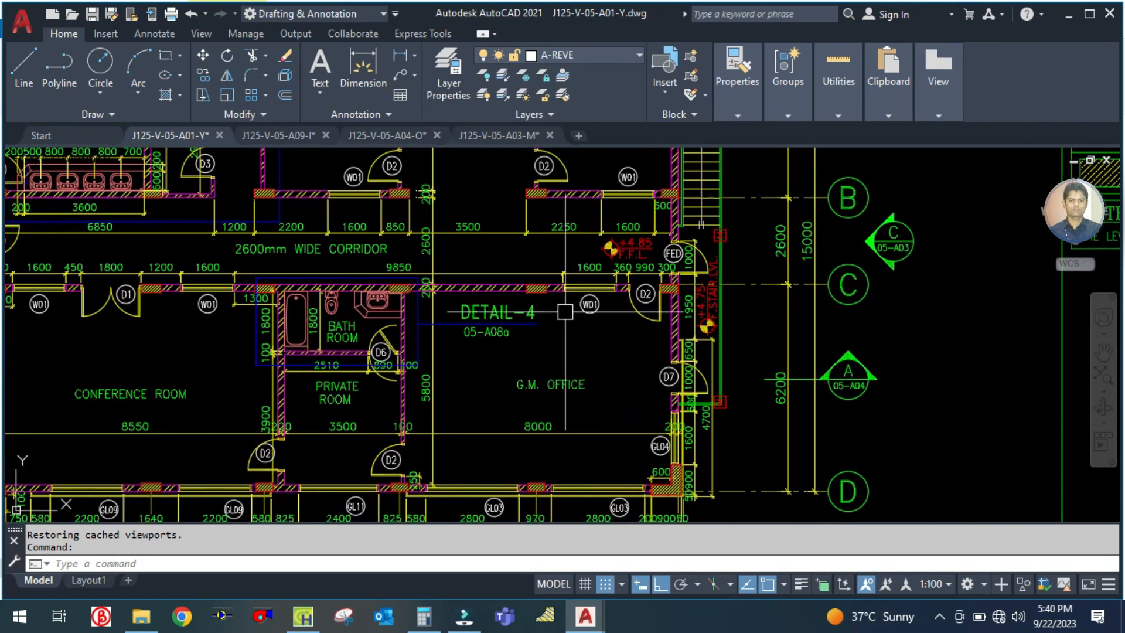
{"action": "scroll", "coordinate": [560, 370], "scroll_direction": "down", "scroll_amount": 2}
{"action": "scroll", "coordinate": [527, 301], "scroll_direction": "up", "scroll_amount": 2}
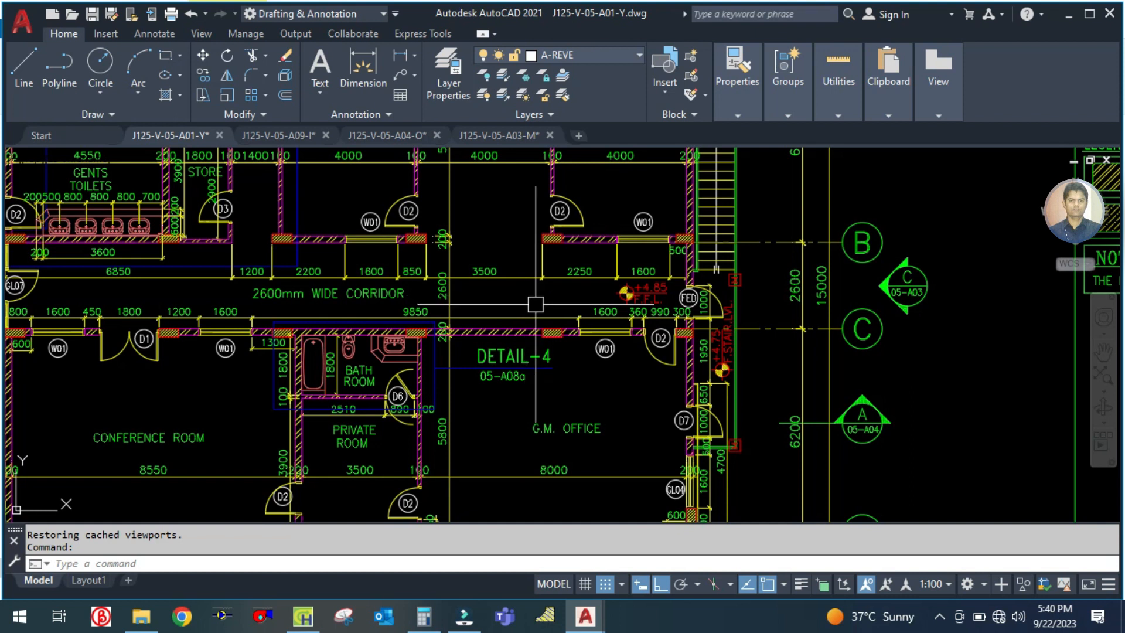
{"action": "scroll", "coordinate": [551, 322], "scroll_direction": "down", "scroll_amount": 2}
{"action": "left_click_drag", "start_coordinate": [526, 263], "coordinate": [540, 364]}
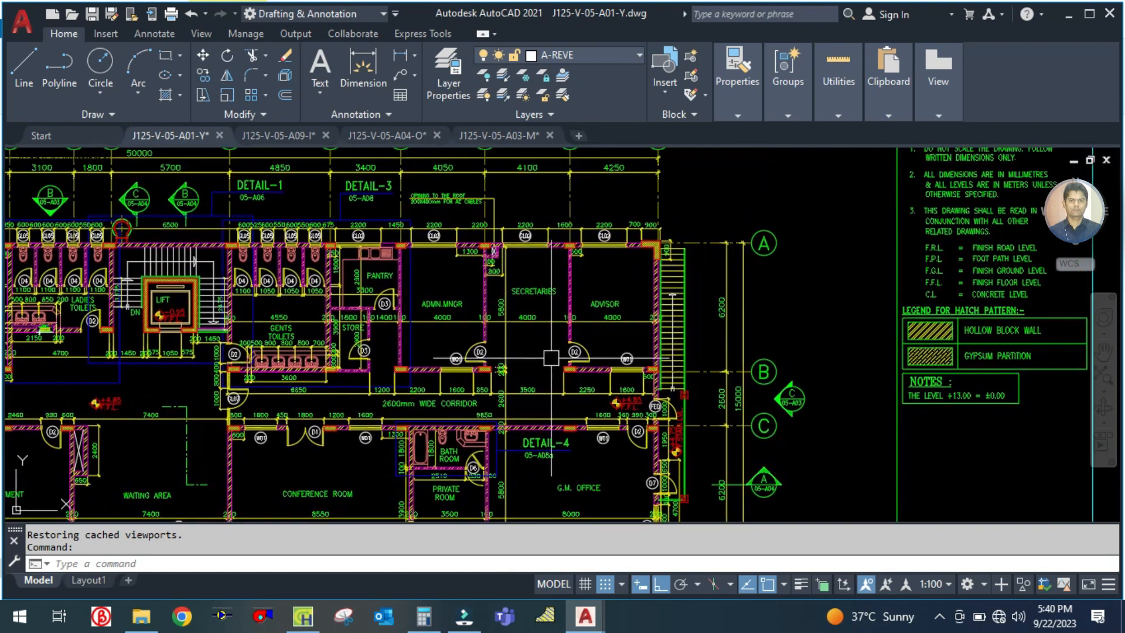
{"action": "scroll", "coordinate": [571, 342], "scroll_direction": "up", "scroll_amount": 2}
{"action": "scroll", "coordinate": [627, 262], "scroll_direction": "down", "scroll_amount": 2}
{"action": "scroll", "coordinate": [628, 262], "scroll_direction": "down", "scroll_amount": 2}
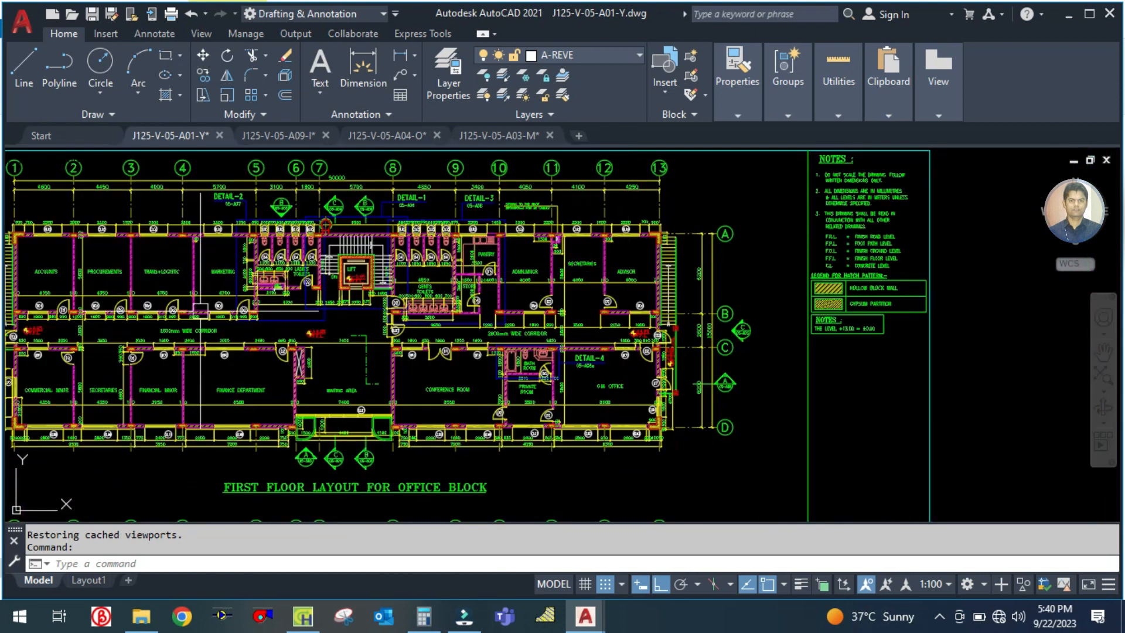
{"action": "left_click_drag", "start_coordinate": [175, 338], "coordinate": [454, 363]}
{"action": "scroll", "coordinate": [358, 313], "scroll_direction": "up", "scroll_amount": 4}
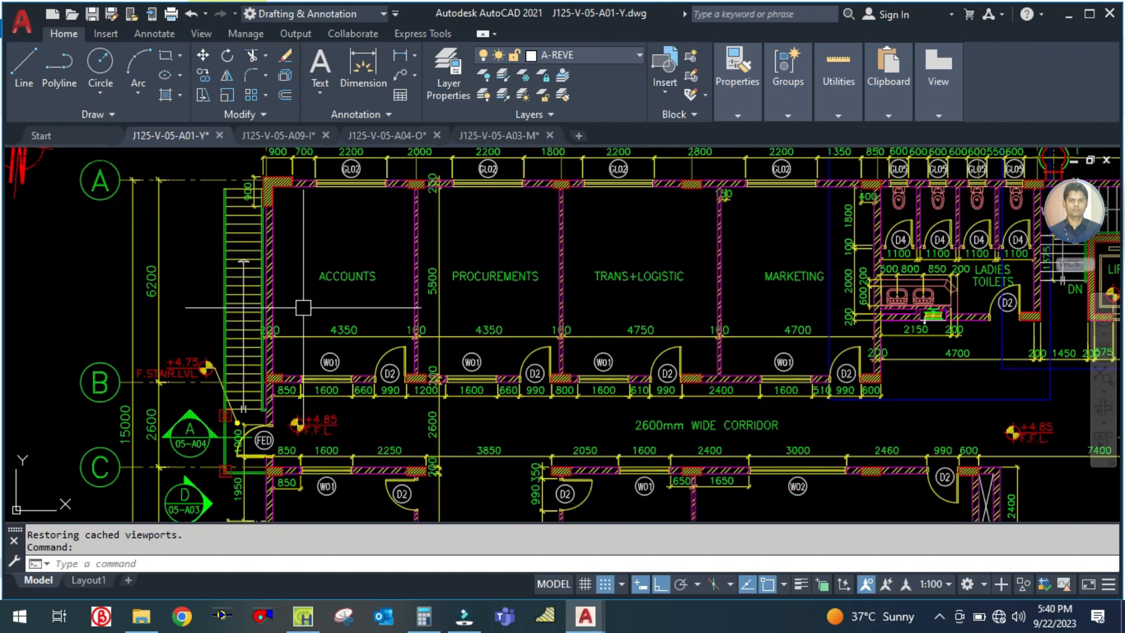
{"action": "left_click_drag", "start_coordinate": [326, 302], "coordinate": [367, 332]}
{"action": "right_click", "coordinate": [367, 331]}
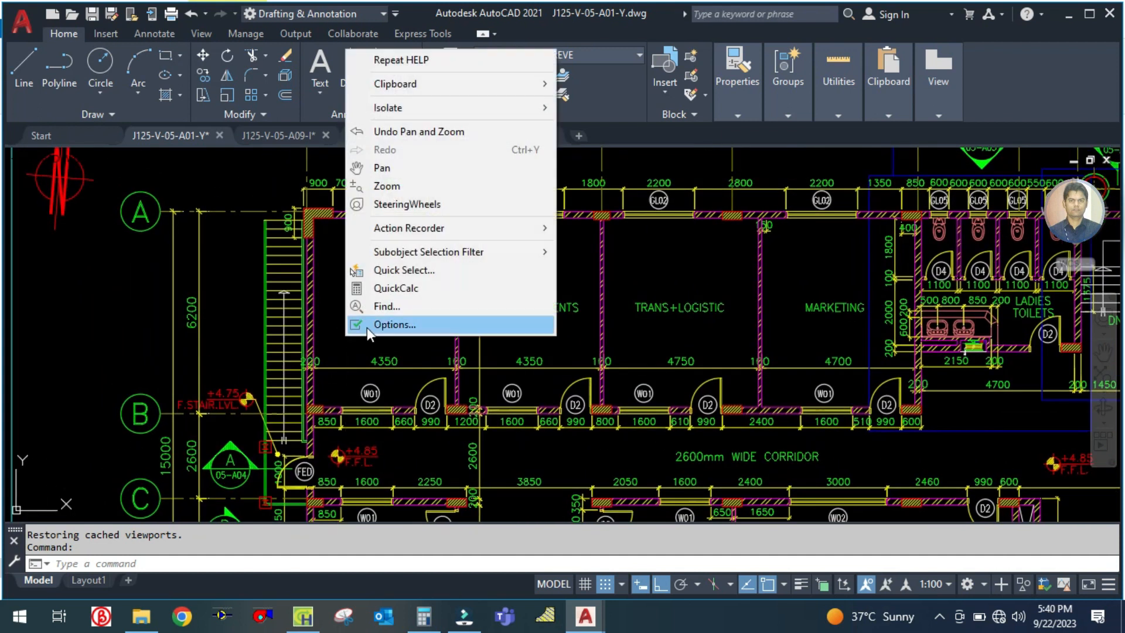
{"action": "left_click", "coordinate": [677, 325]}
Duplicate the FF-GM OFFICE space in HAP and name the copy FF-ACCOUNT
{"action": "left_click", "coordinate": [316, 616]}
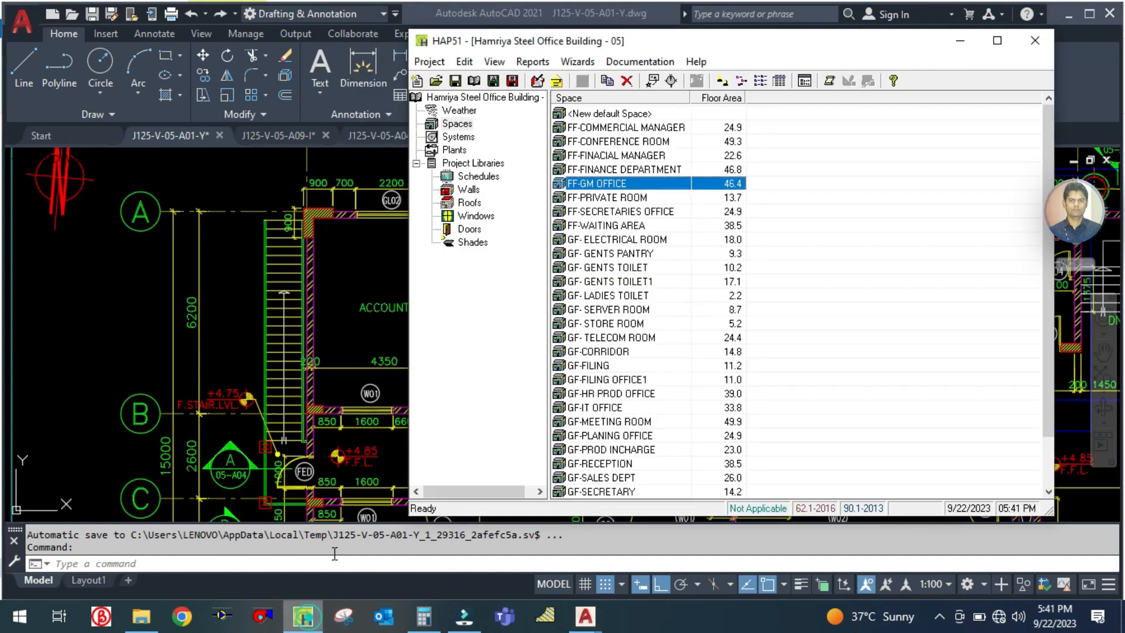
{"action": "right_click", "coordinate": [618, 187]}
{"action": "left_click", "coordinate": [662, 194]}
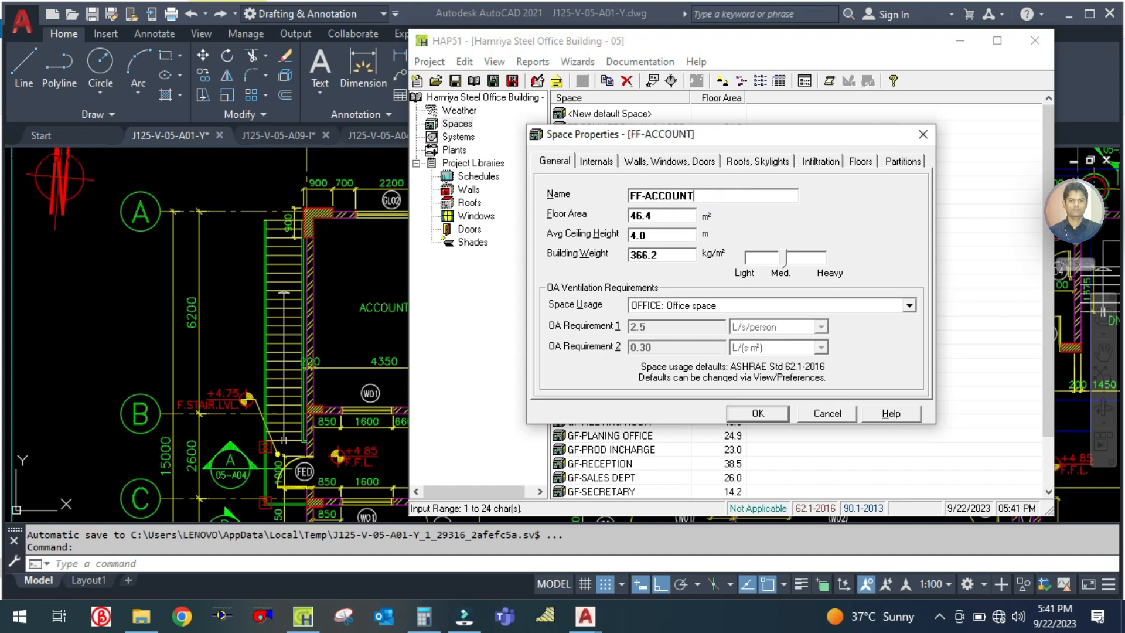
Calculate the Accounts room's area as 4.3 × 5.8 from the plan dimensions and set FF-ACCOUNT's floor area to 24.9 m²
{"action": "left_click", "coordinate": [367, 296]}
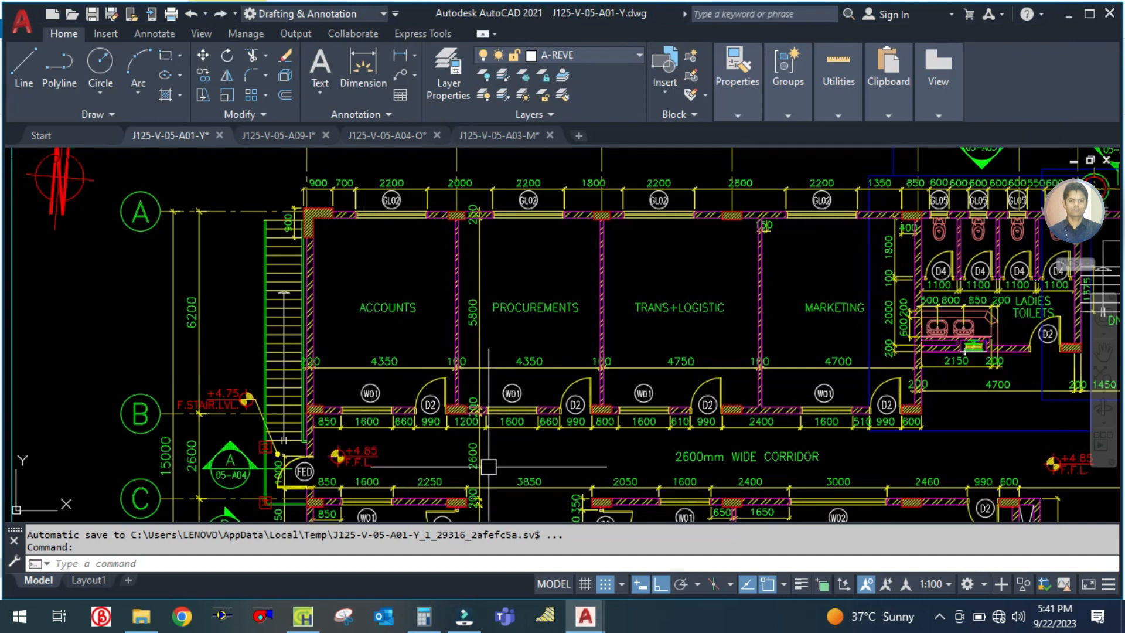
{"action": "left_click", "coordinate": [422, 615]}
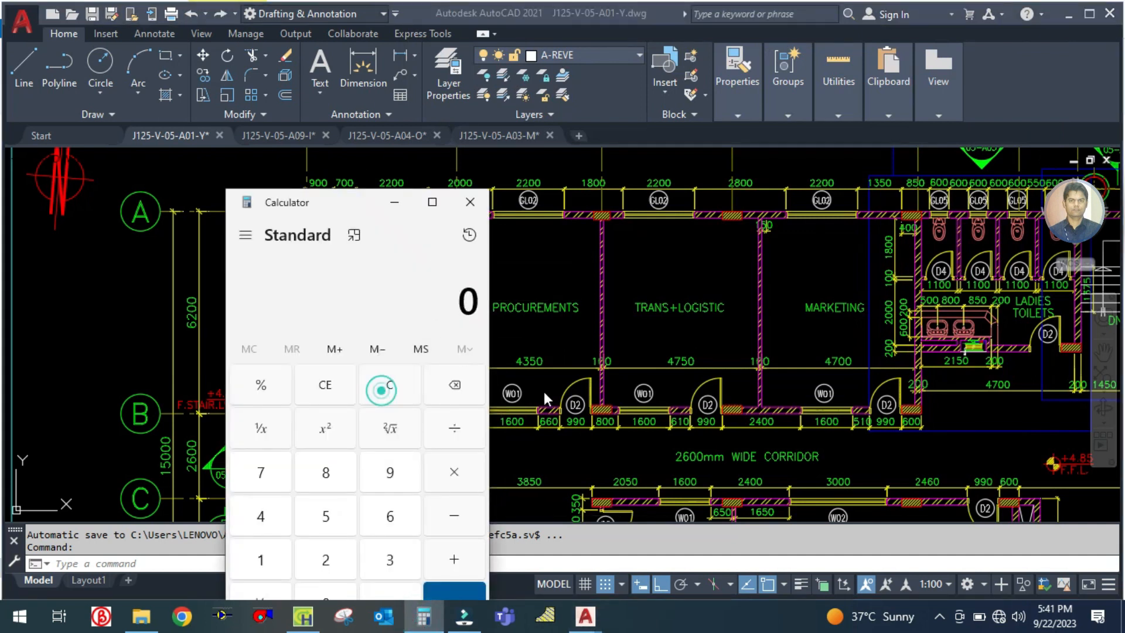
{"action": "type", "text": "4.3*5.8"}
{"action": "key", "text": "Return"}
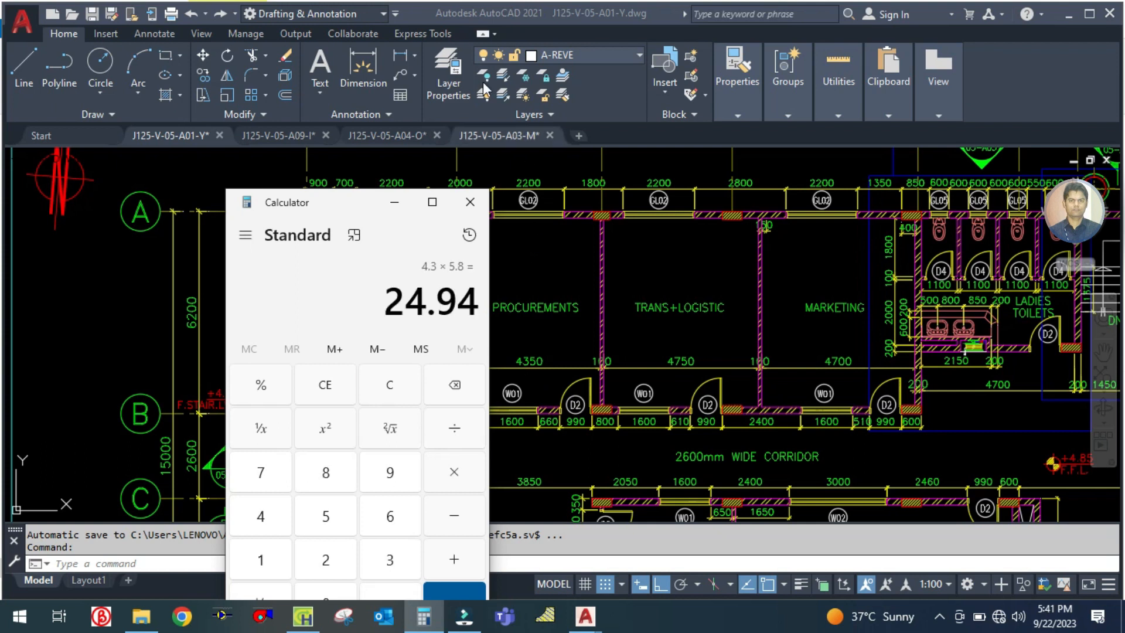
{"action": "left_click", "coordinate": [305, 619]}
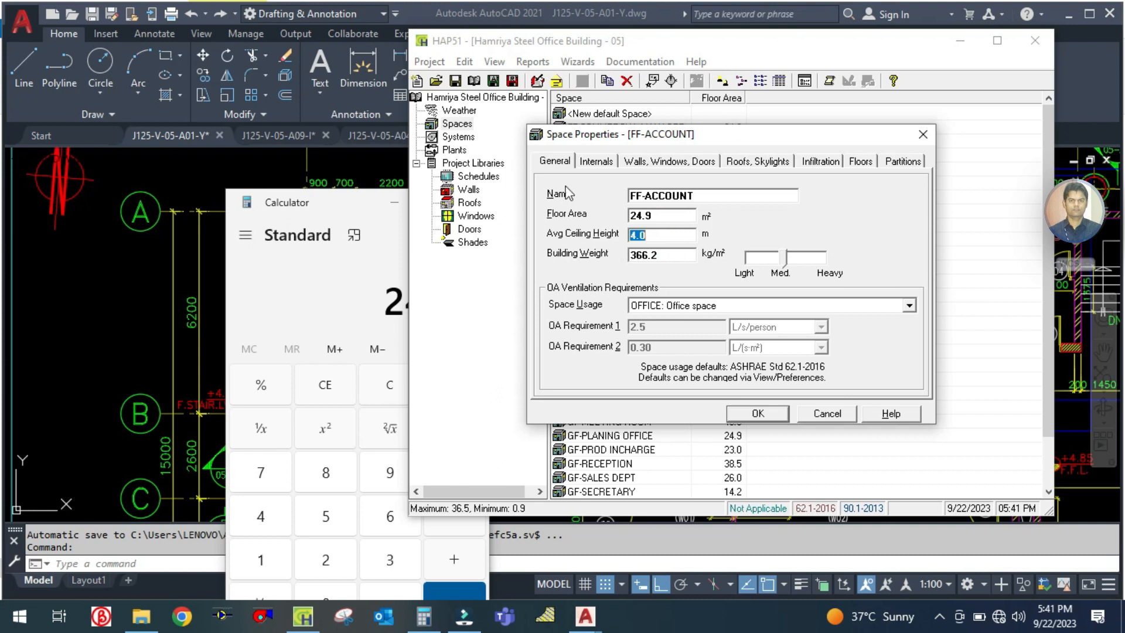
Check the Accounts room's seating on the J125-V-05-A09-I furniture layout, then open FF-ACCOUNT's occupancy for editing in HAP
{"action": "left_click", "coordinate": [594, 162]}
{"action": "left_click", "coordinate": [144, 333]}
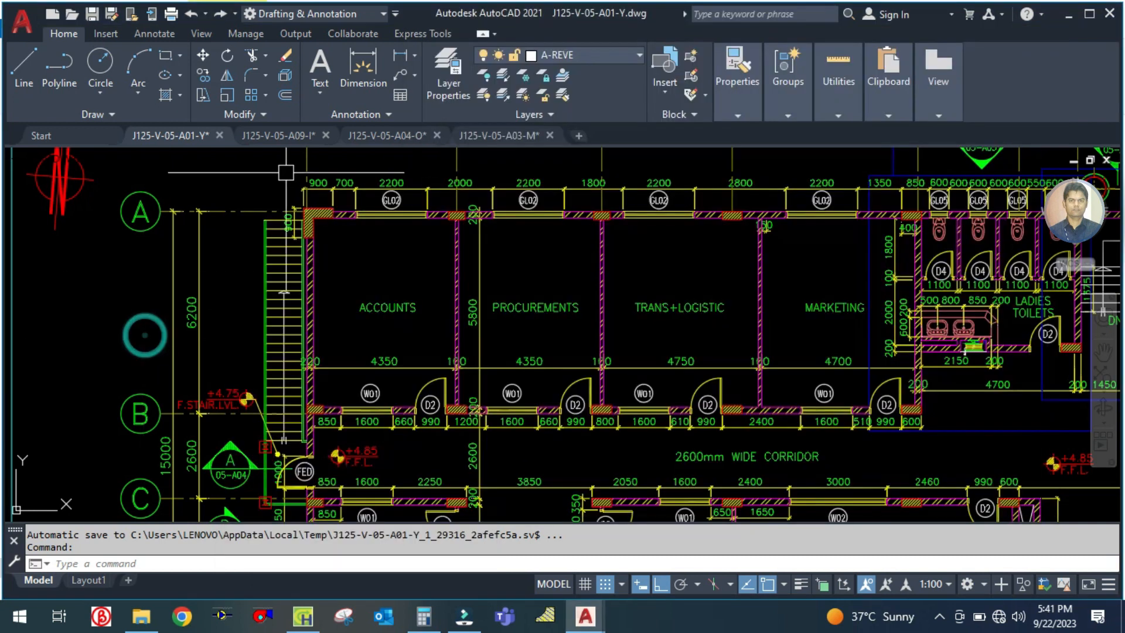
{"action": "left_click", "coordinate": [279, 136]}
{"action": "scroll", "coordinate": [418, 288], "scroll_direction": "down", "scroll_amount": 6}
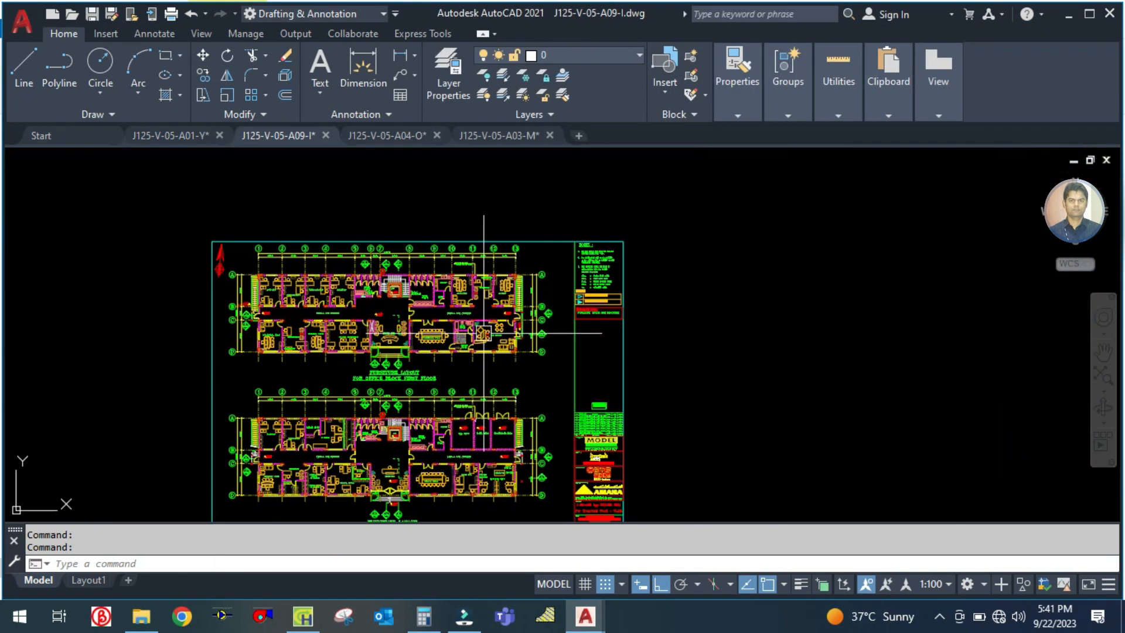
{"action": "scroll", "coordinate": [234, 281], "scroll_direction": "up", "scroll_amount": 4}
{"action": "scroll", "coordinate": [314, 314], "scroll_direction": "up", "scroll_amount": 4}
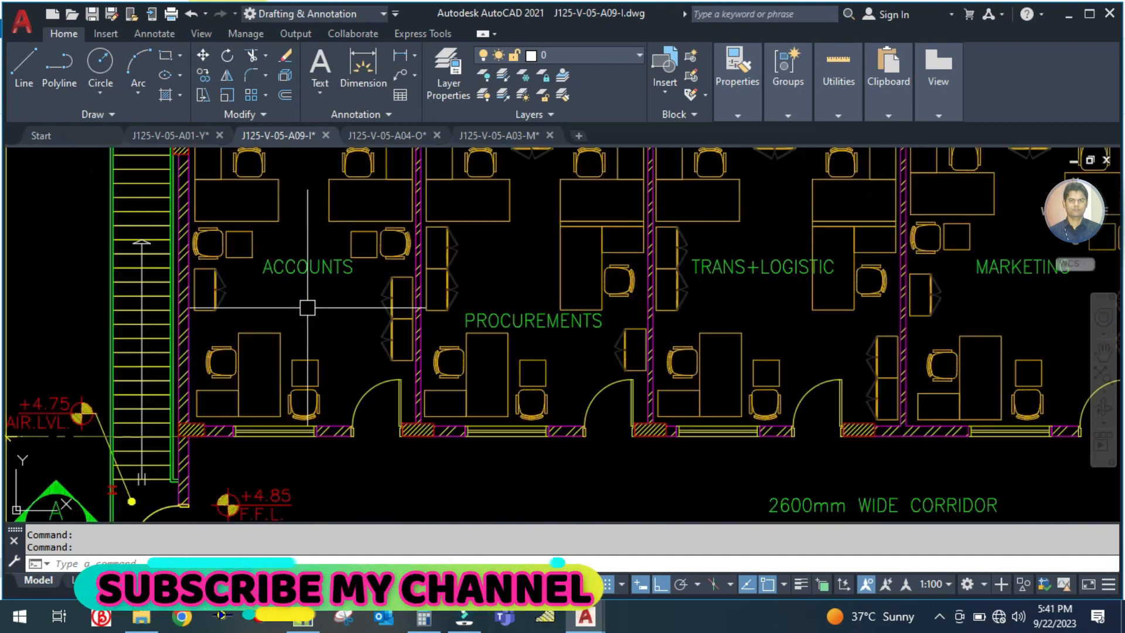
{"action": "left_click_drag", "start_coordinate": [314, 331], "coordinate": [315, 377]}
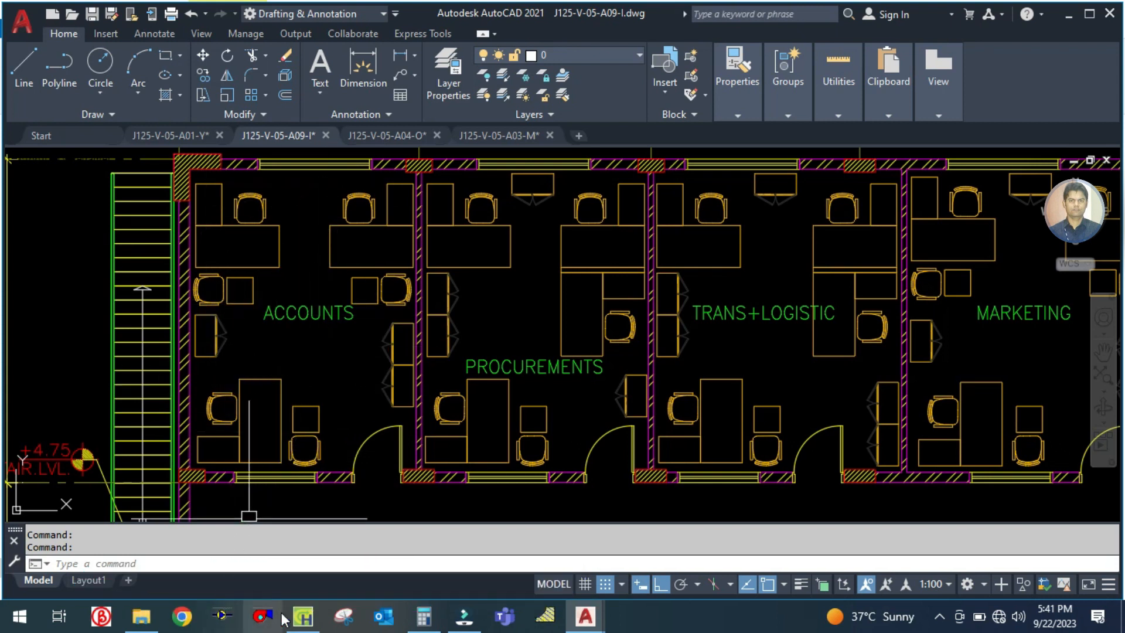
{"action": "left_click", "coordinate": [303, 616]}
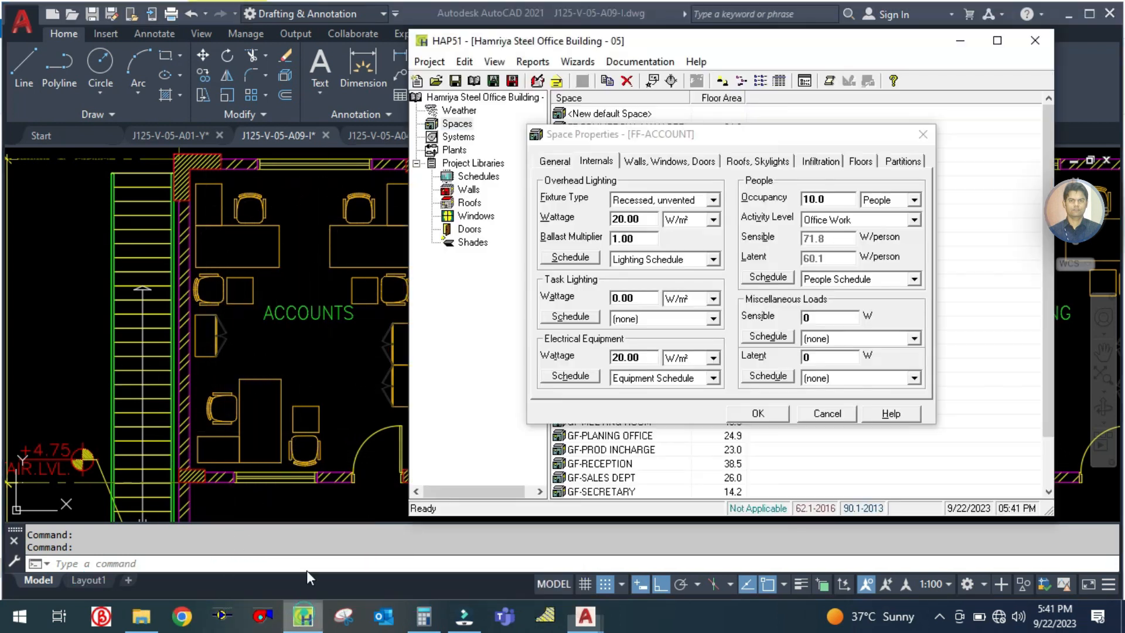
{"action": "double_click", "coordinate": [840, 195]}
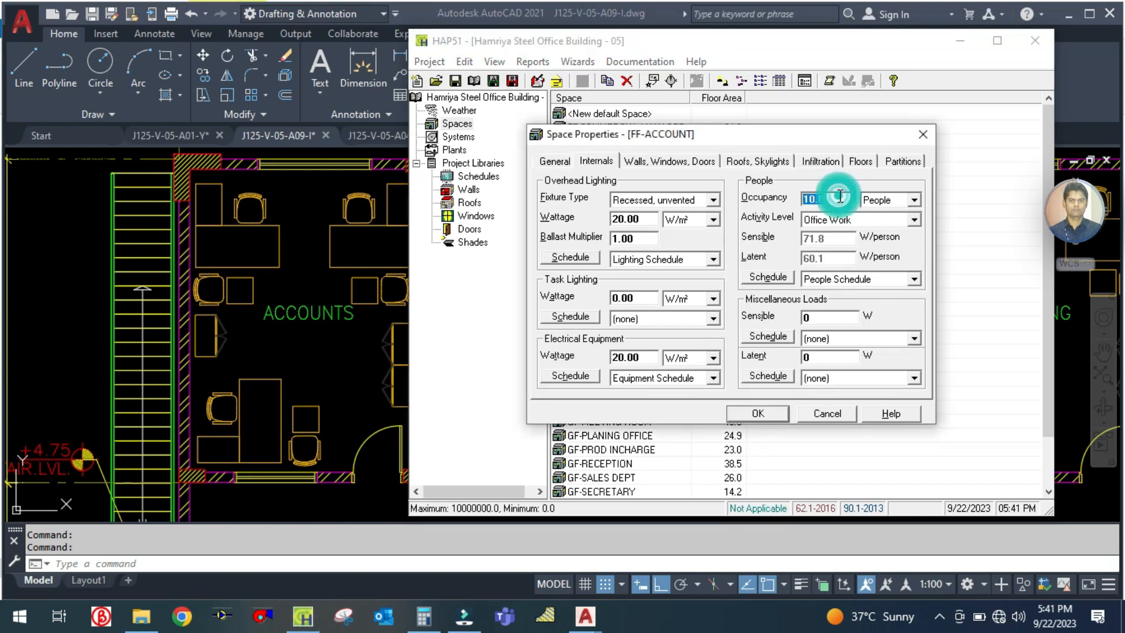
Set FF-ACCOUNT's first wall exposure to N and its second to W
{"action": "left_click", "coordinate": [632, 156]}
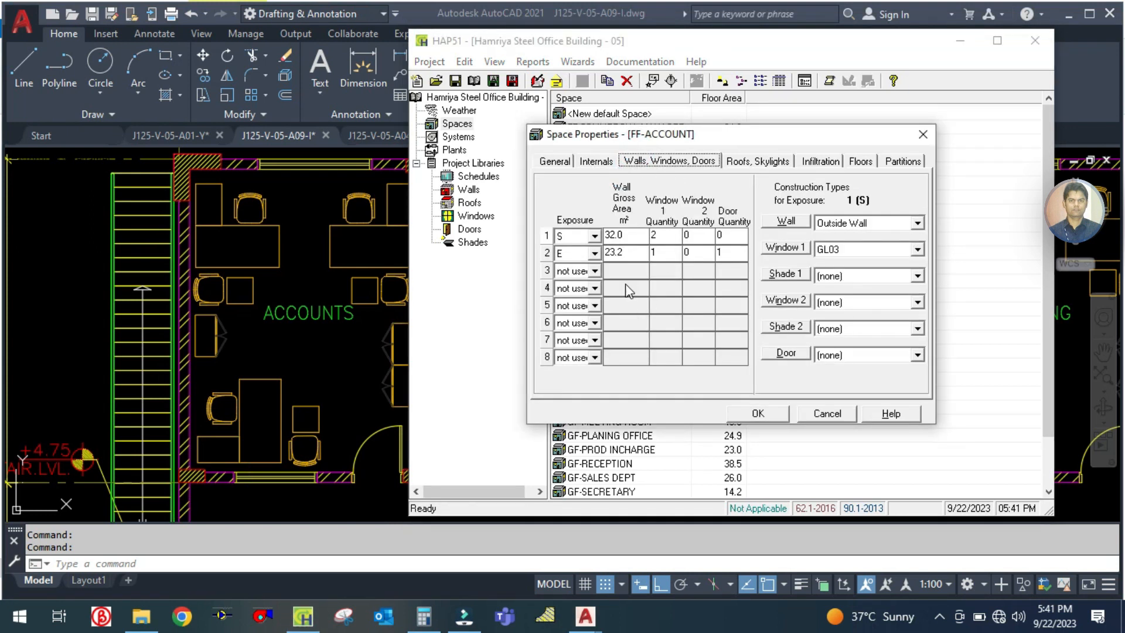
{"action": "left_click", "coordinate": [595, 237]}
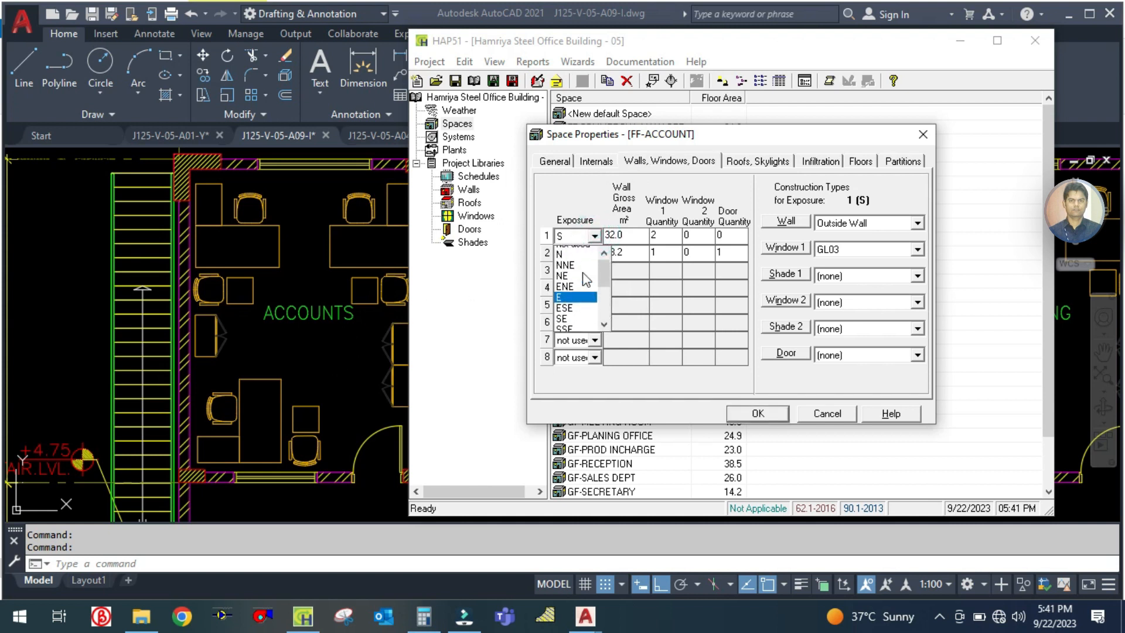
{"action": "left_click", "coordinate": [566, 256]}
{"action": "left_click", "coordinate": [596, 237]}
{"action": "left_click", "coordinate": [566, 258]}
{"action": "left_click", "coordinate": [596, 253]}
{"action": "scroll", "coordinate": [573, 298], "scroll_direction": "up", "scroll_amount": 2}
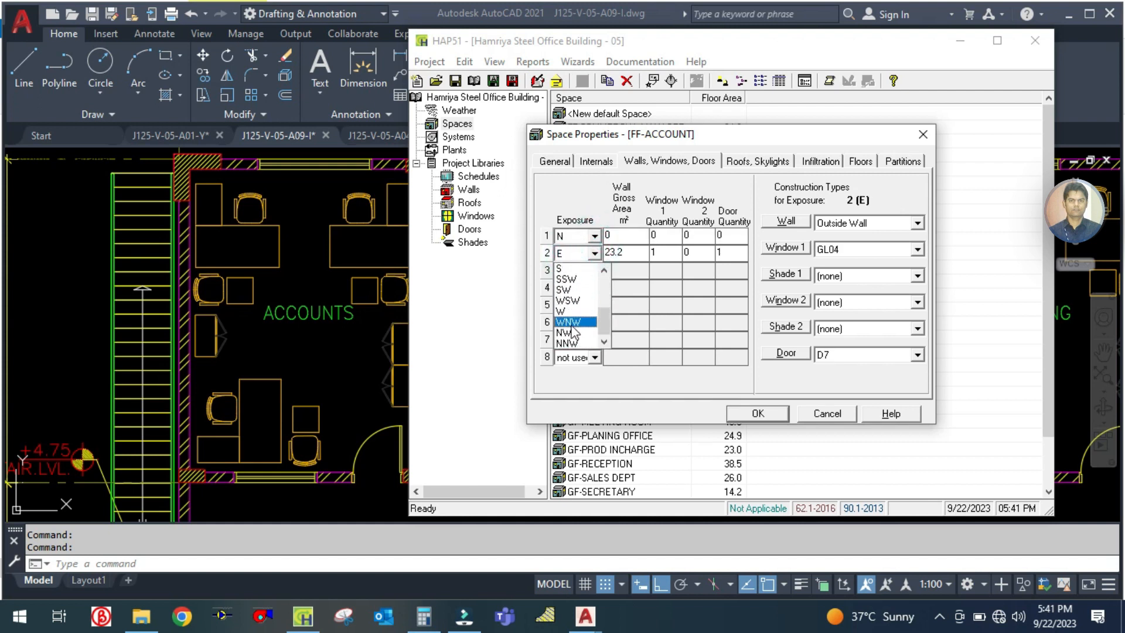
{"action": "left_click", "coordinate": [569, 315]}
Check the Accounts room's north wall length on the J125-V-05-A09-I plan and calculate its area as 4.6 × 4 in Calculator
{"action": "left_click", "coordinate": [321, 358]}
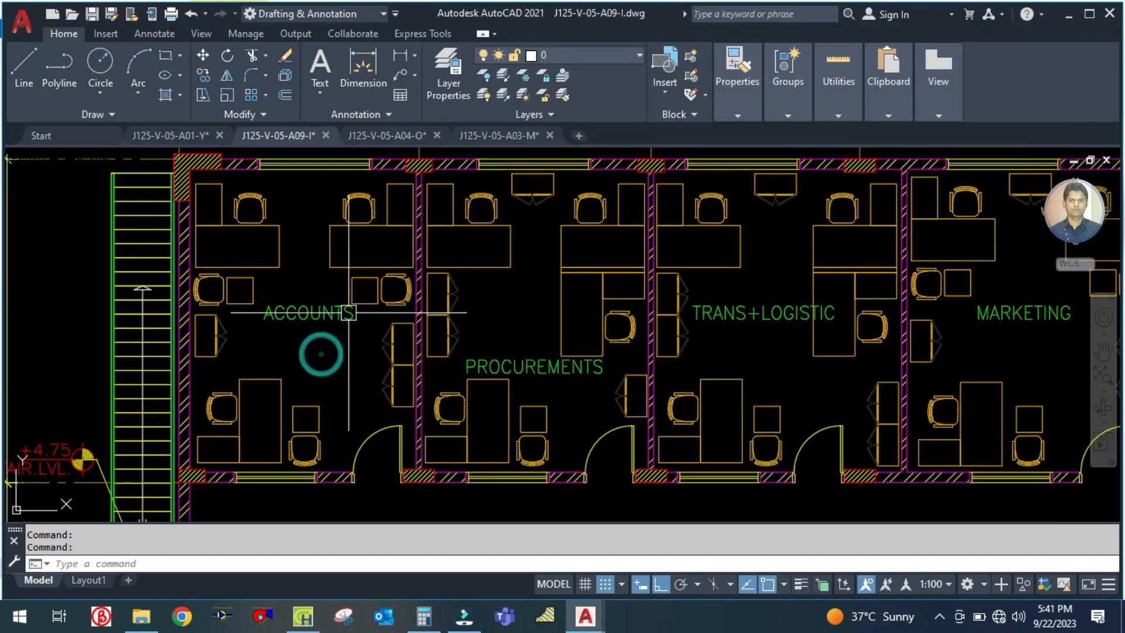
{"action": "scroll", "coordinate": [319, 352], "scroll_direction": "down", "scroll_amount": 3}
{"action": "scroll", "coordinate": [311, 215], "scroll_direction": "up", "scroll_amount": 3}
{"action": "left_click_drag", "start_coordinate": [333, 257], "coordinate": [352, 309]}
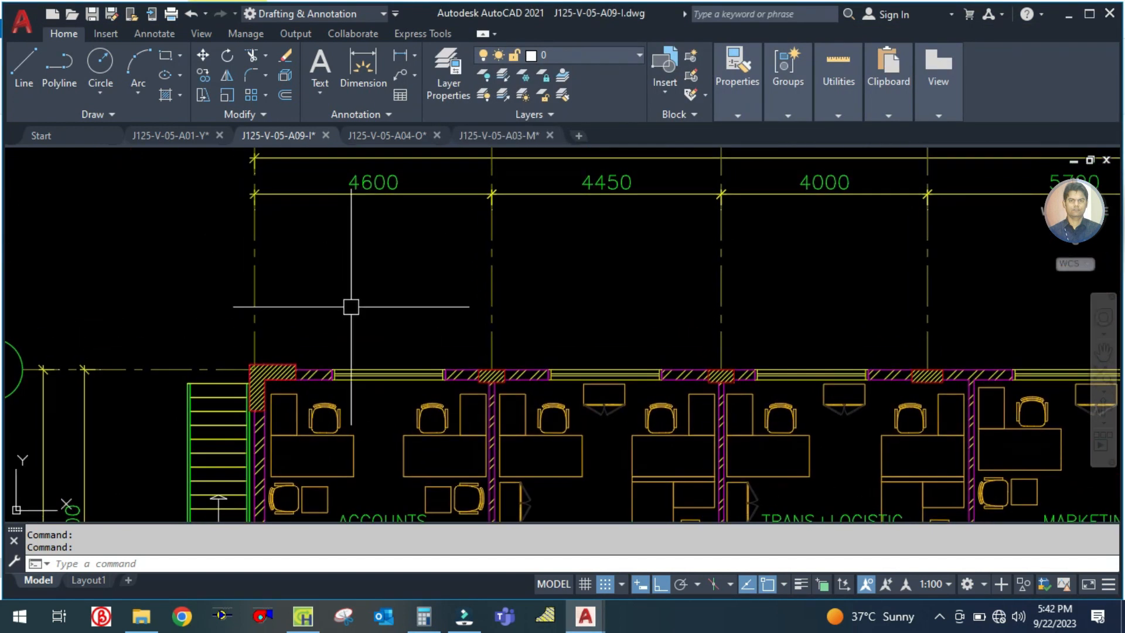
{"action": "left_click", "coordinate": [424, 615]}
{"action": "left_click", "coordinate": [393, 388]}
{"action": "type", "text": "4."}
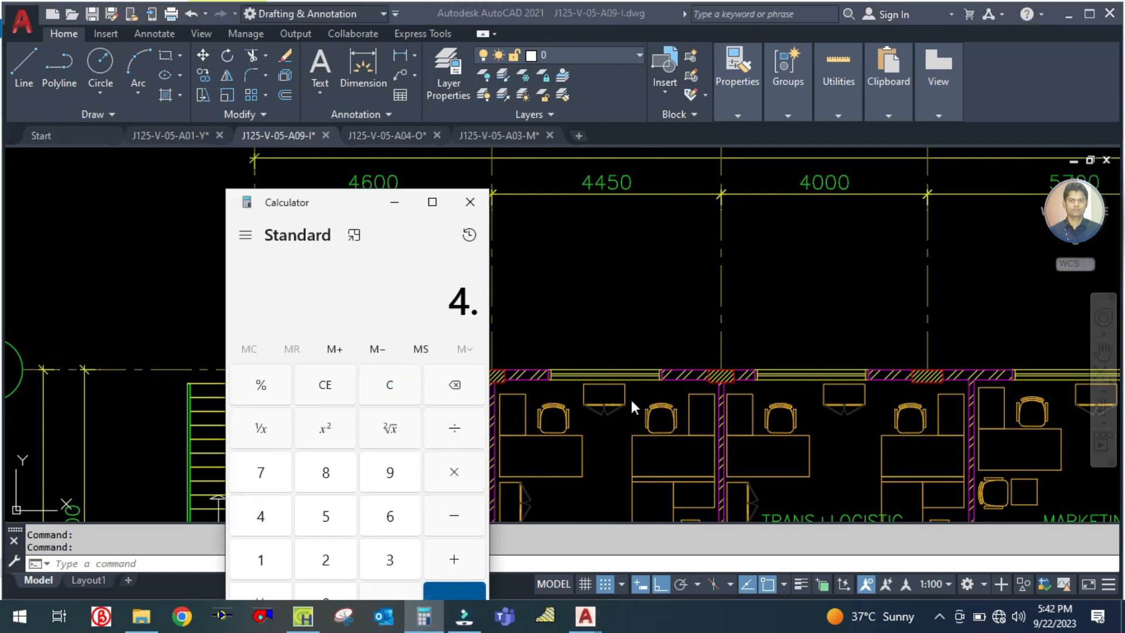
{"action": "type", "text": "6*4"}
{"action": "key", "text": "Return"}
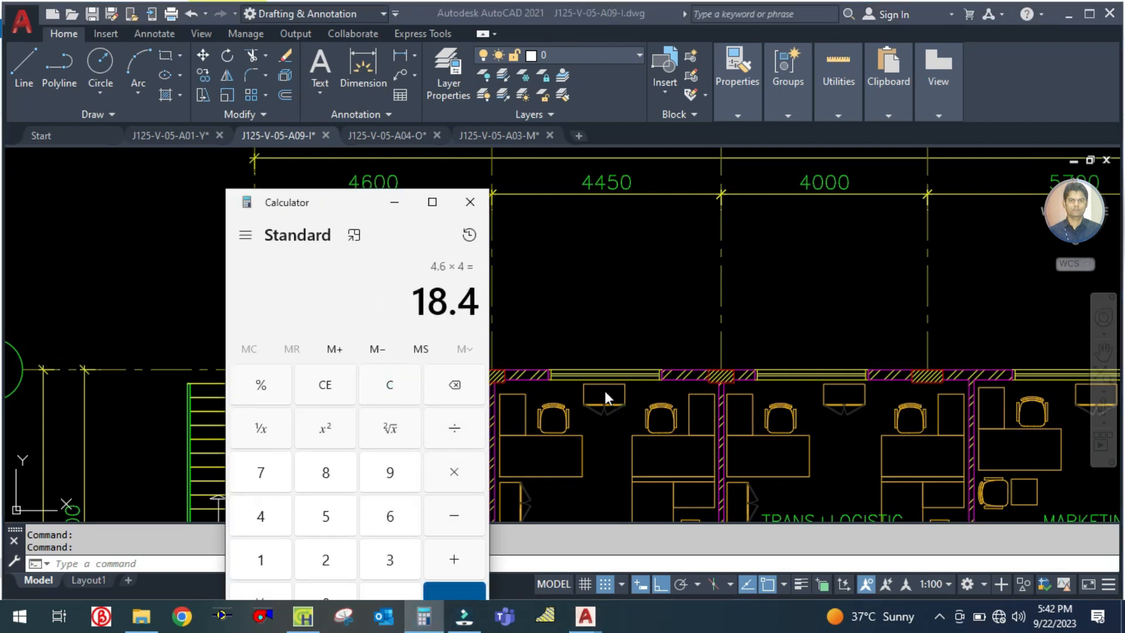
Set the north exposure's wall gross area to 18.4 m² in HAP, then return to the J125-V-05-A09-I plan's north wall
{"action": "left_click", "coordinate": [603, 281]}
{"action": "left_click", "coordinate": [302, 616]}
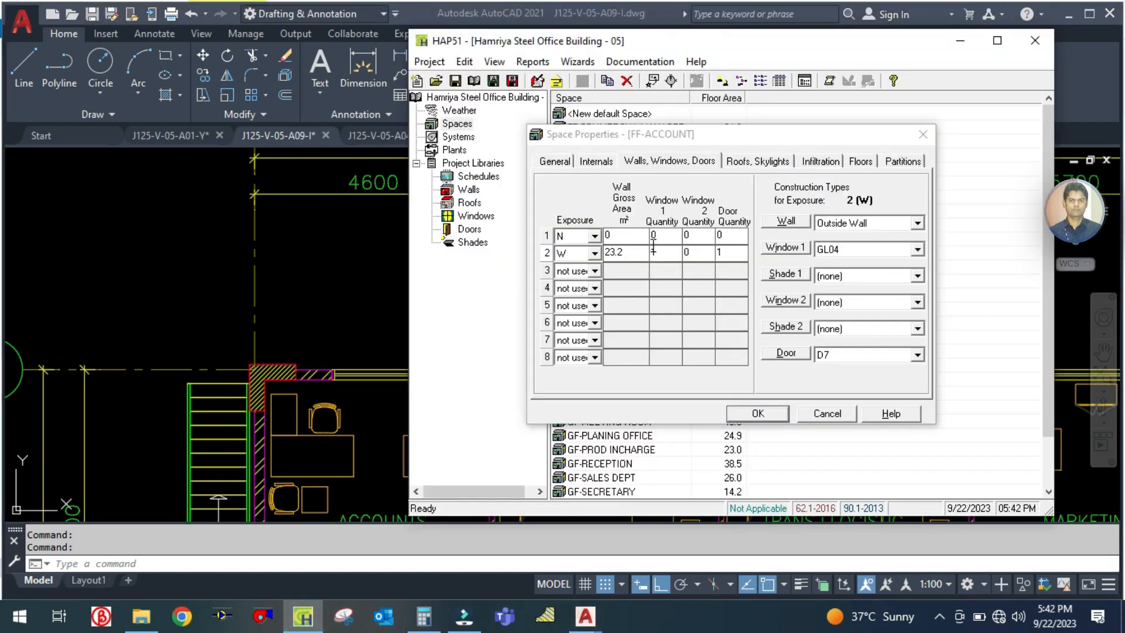
{"action": "left_click", "coordinate": [620, 236]}
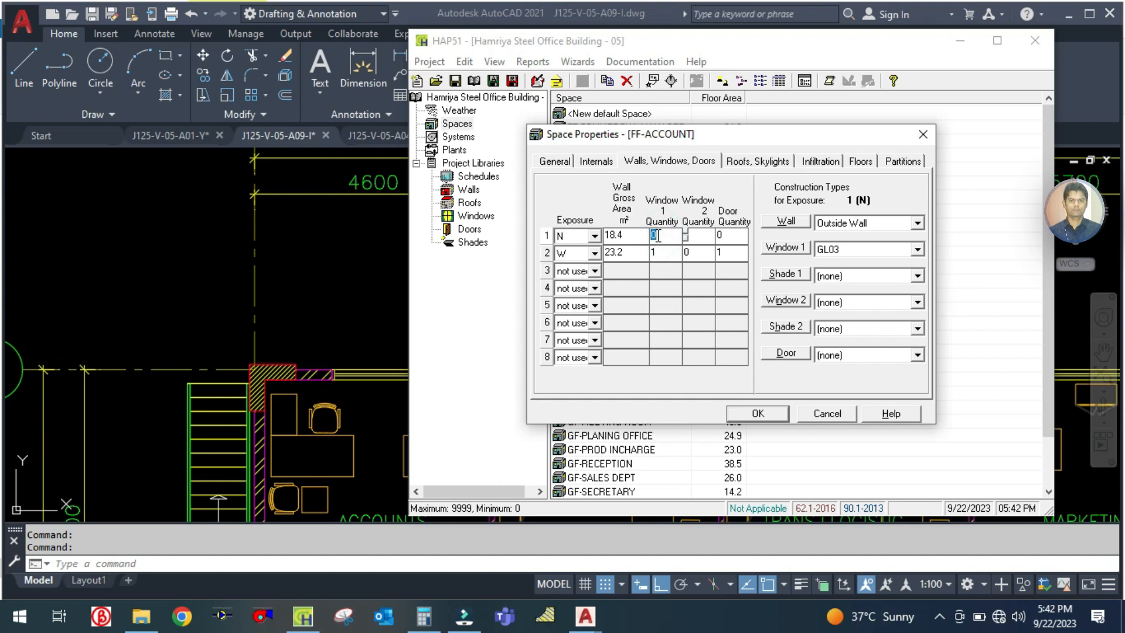
{"action": "left_click", "coordinate": [276, 372]}
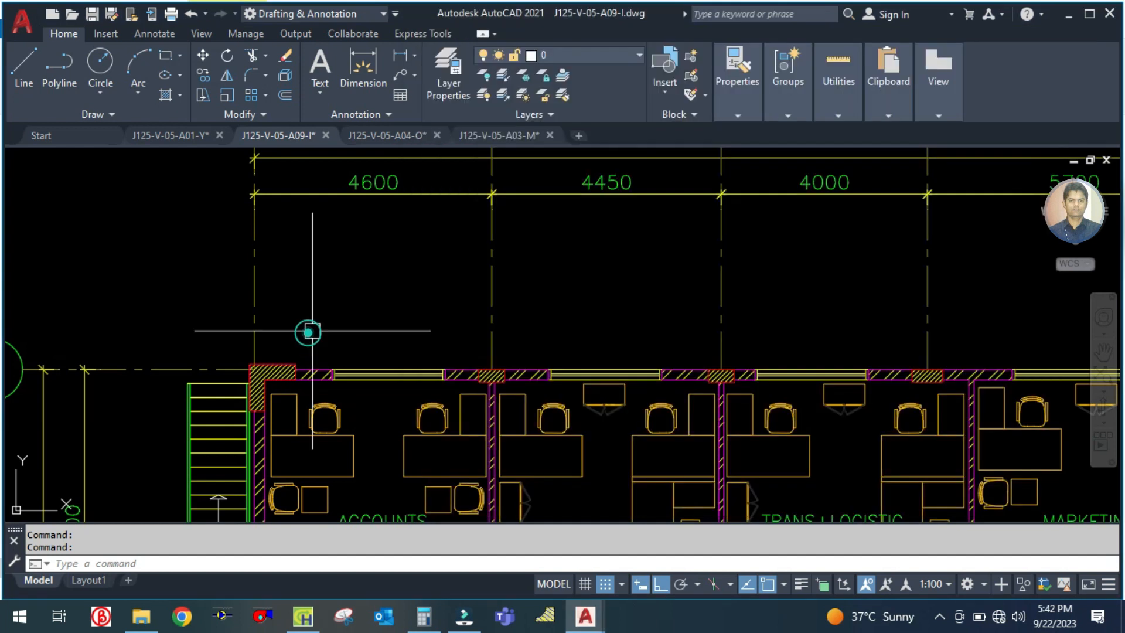
Check the Accounts room's north window tag on the J125-V-05-A01-Y plan, then set the north exposure's Window 1 to GL02 in HAP
{"action": "left_click", "coordinate": [167, 140]}
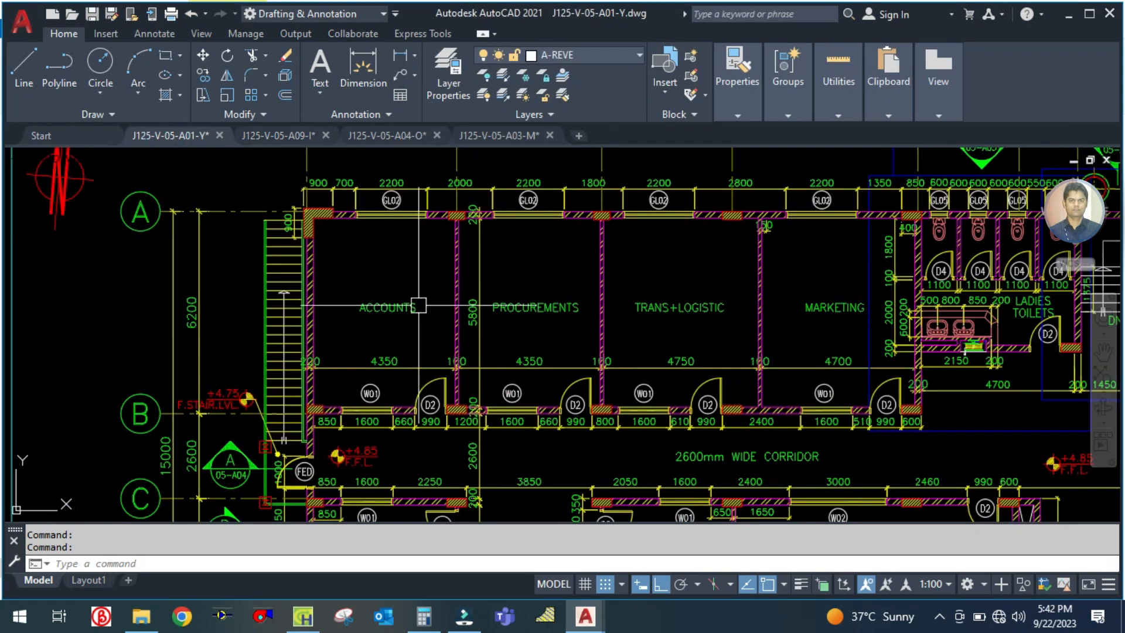
{"action": "left_click_drag", "start_coordinate": [402, 252], "coordinate": [412, 285]}
{"action": "scroll", "coordinate": [409, 241], "scroll_direction": "up", "scroll_amount": 6}
{"action": "scroll", "coordinate": [419, 231], "scroll_direction": "down", "scroll_amount": 4}
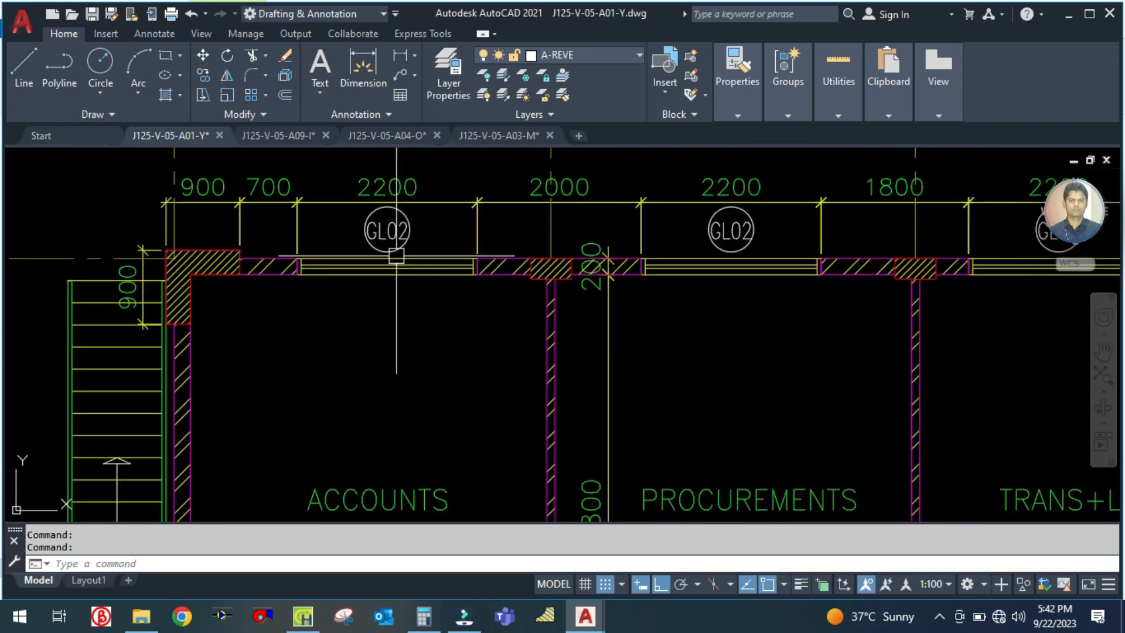
{"action": "left_click", "coordinate": [304, 617]}
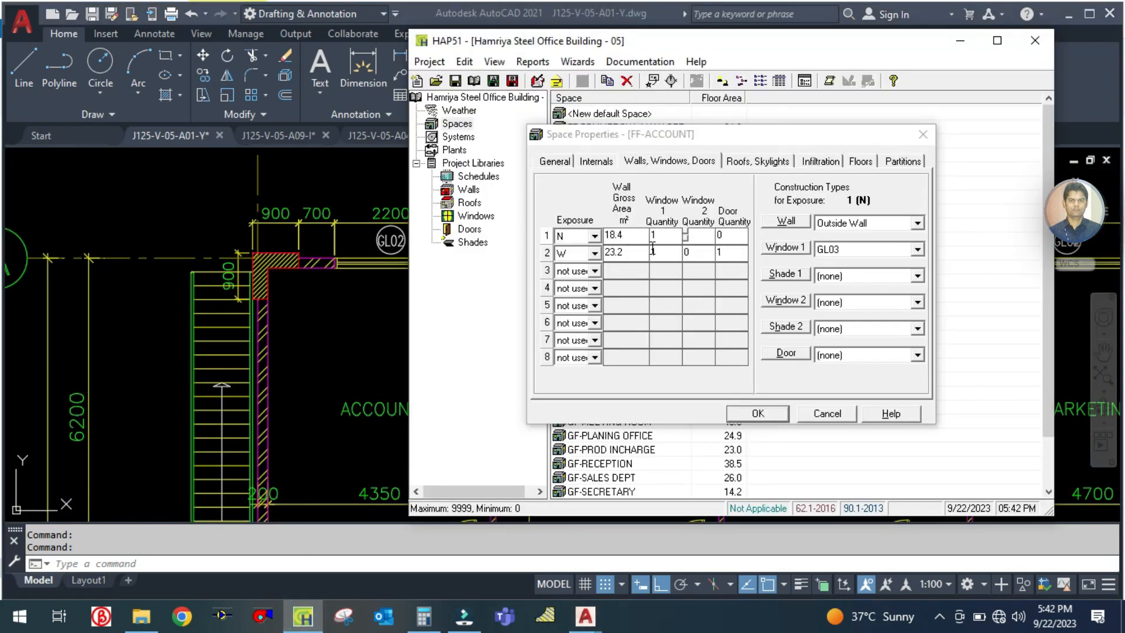
{"action": "left_click", "coordinate": [841, 253]}
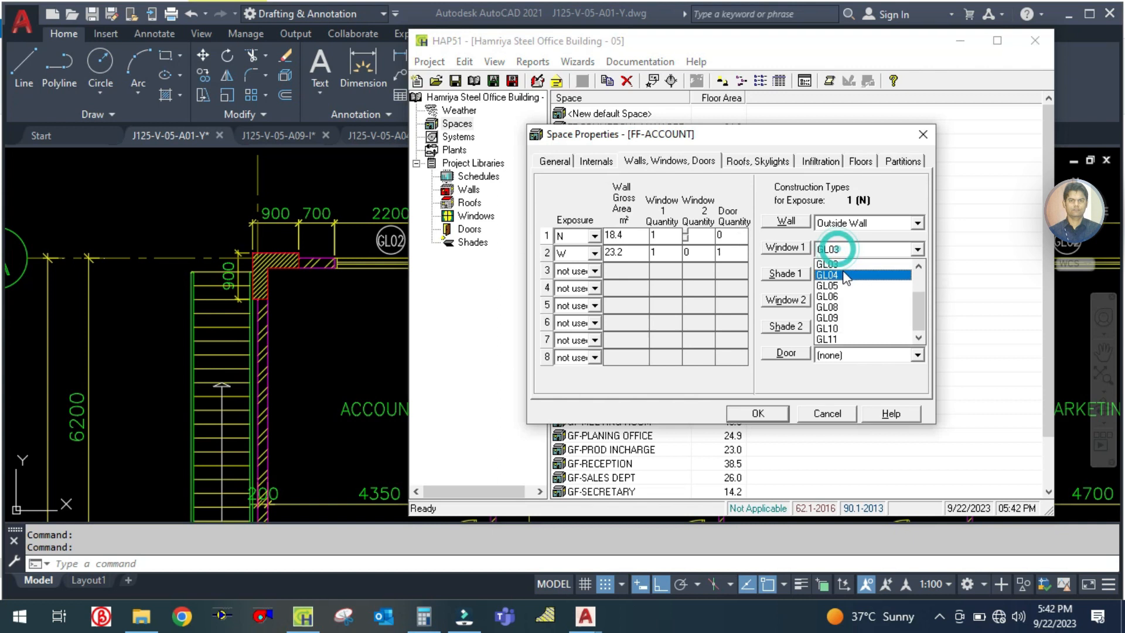
{"action": "left_click", "coordinate": [832, 296]}
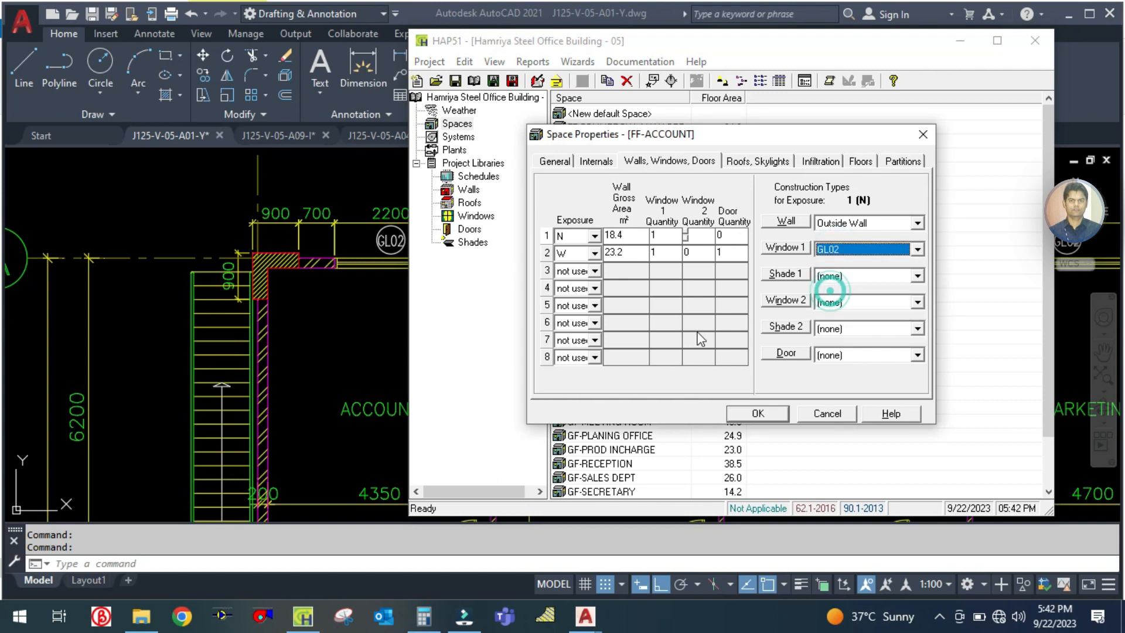
Check the Accounts room's west wall length on the J125-V-05-A01-Y plan and calculate its area as 5.8 × 4 in Calculator
{"action": "left_click", "coordinate": [628, 252]}
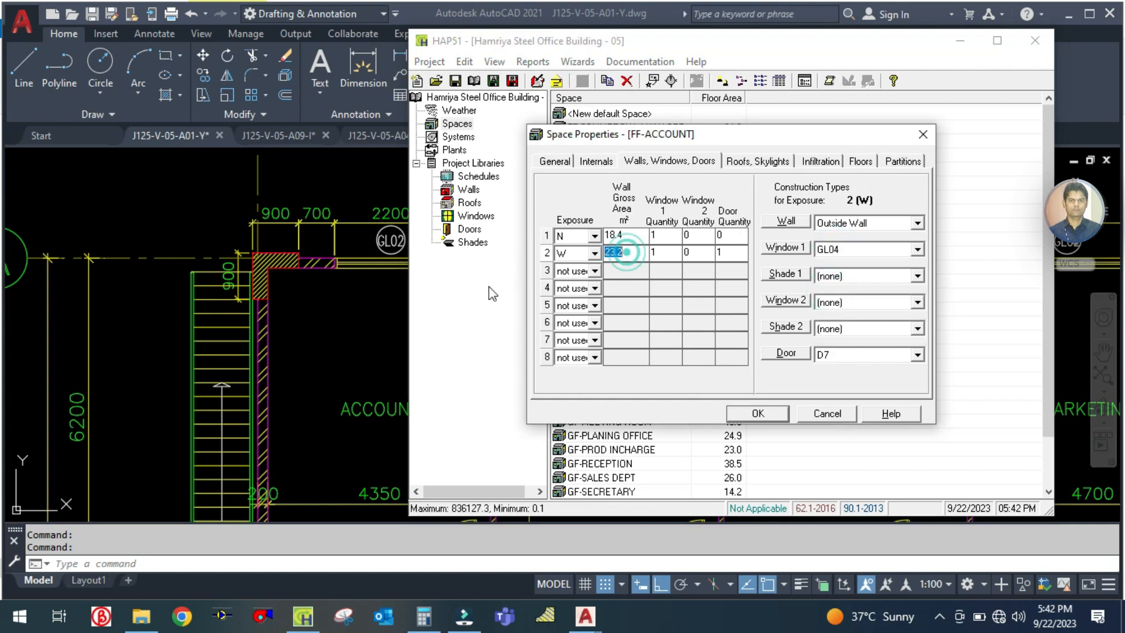
{"action": "left_click", "coordinate": [357, 316]}
{"action": "scroll", "coordinate": [394, 297], "scroll_direction": "down", "scroll_amount": 4}
{"action": "scroll", "coordinate": [368, 335], "scroll_direction": "up", "scroll_amount": 4}
{"action": "scroll", "coordinate": [382, 328], "scroll_direction": "down", "scroll_amount": 2}
{"action": "left_click", "coordinate": [423, 615]}
{"action": "left_click", "coordinate": [389, 387]}
{"action": "type", "text": "5.8 × 4 ="}
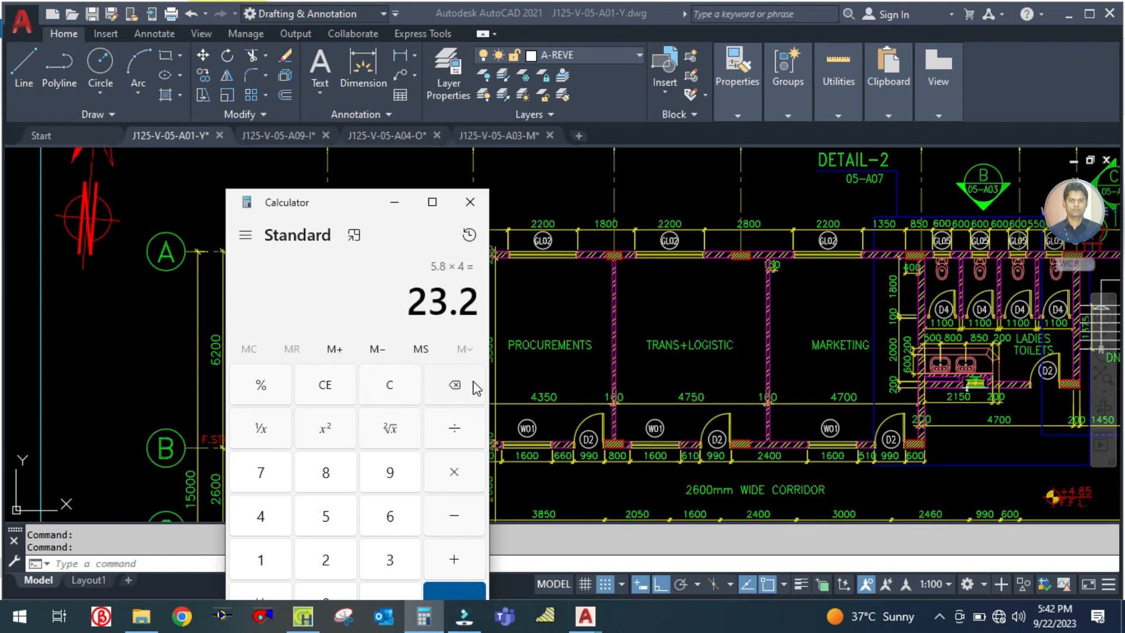
{"action": "left_click", "coordinate": [424, 615]}
In HAP, set the west exposure's window and door quantities to 0 and its Window 1 and Door types to (none)
{"action": "left_click", "coordinate": [302, 615]}
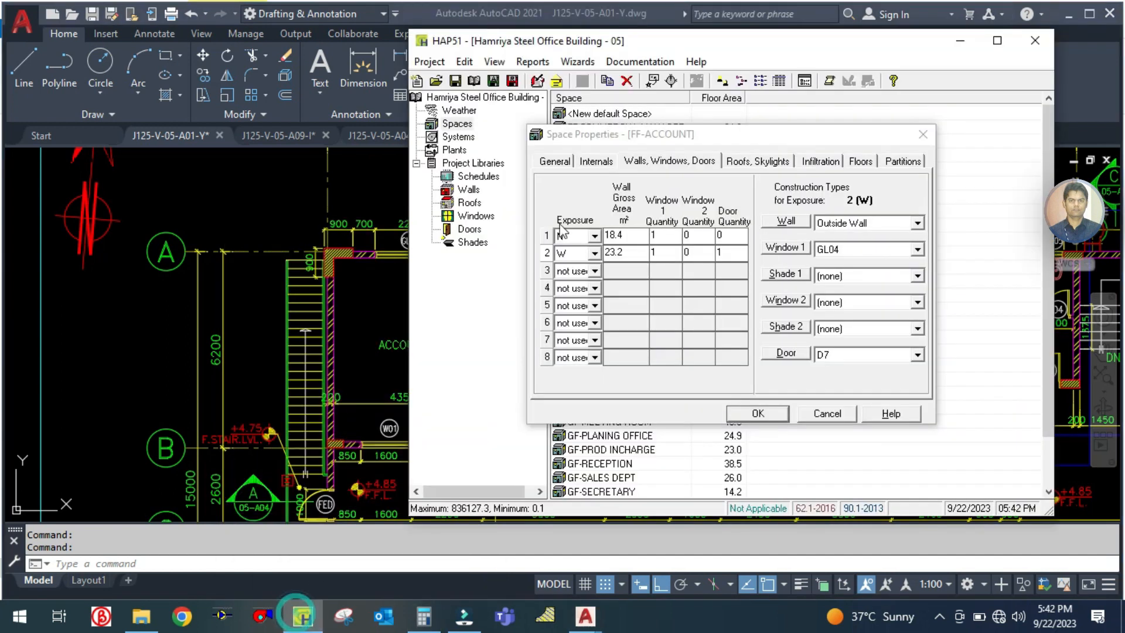
{"action": "left_click", "coordinate": [631, 251]}
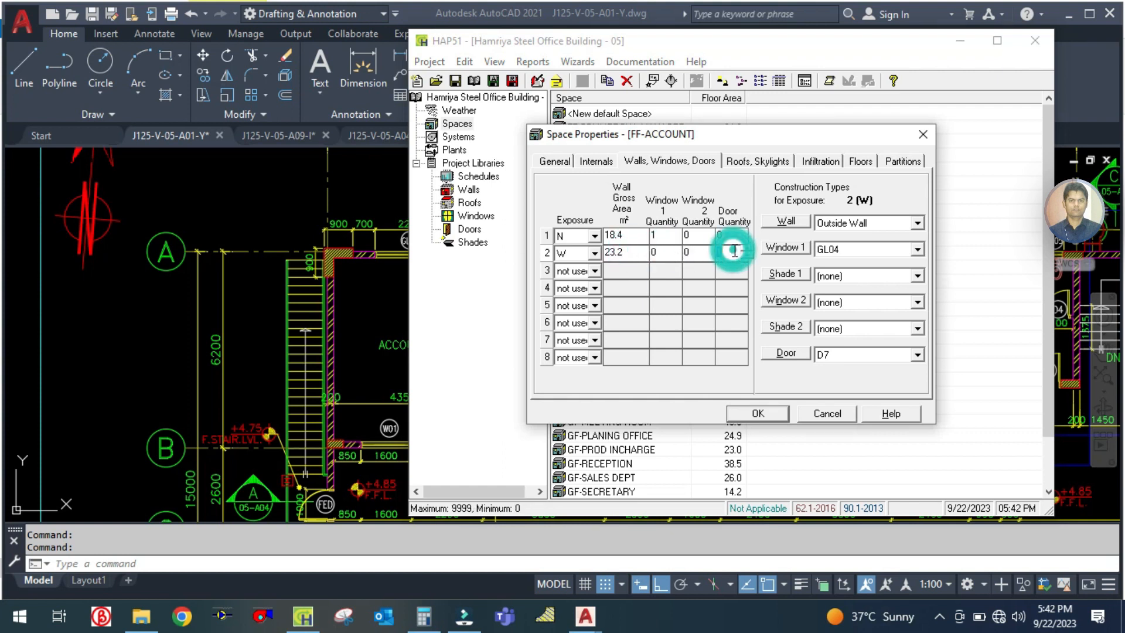
{"action": "left_click", "coordinate": [848, 251]}
{"action": "left_click", "coordinate": [838, 269]}
{"action": "left_click", "coordinate": [840, 355]}
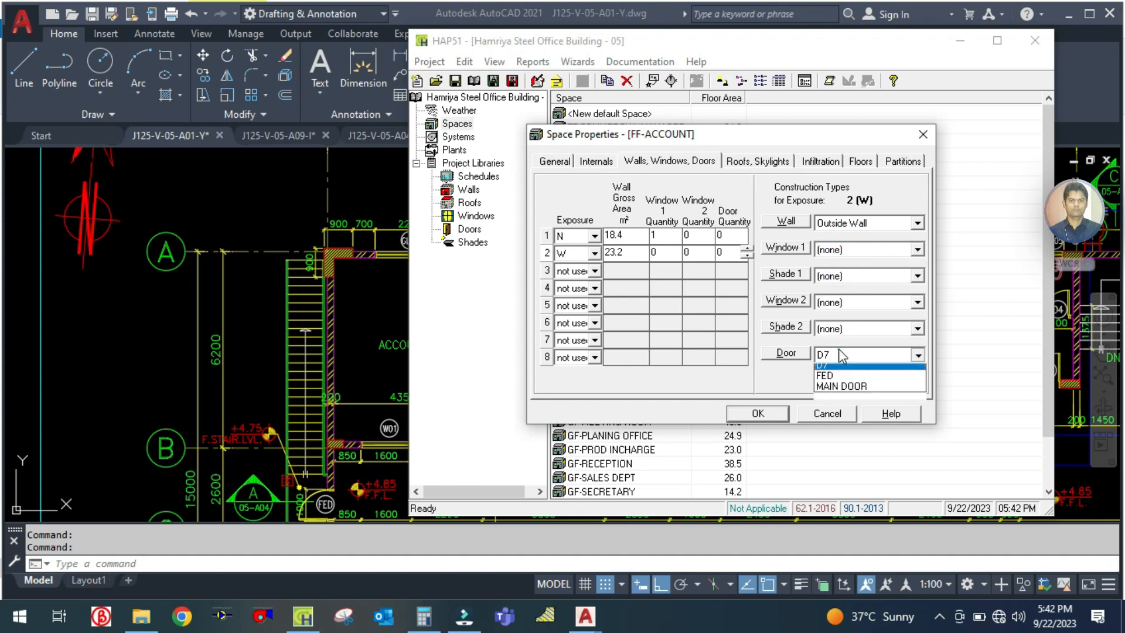
{"action": "left_click", "coordinate": [838, 368]}
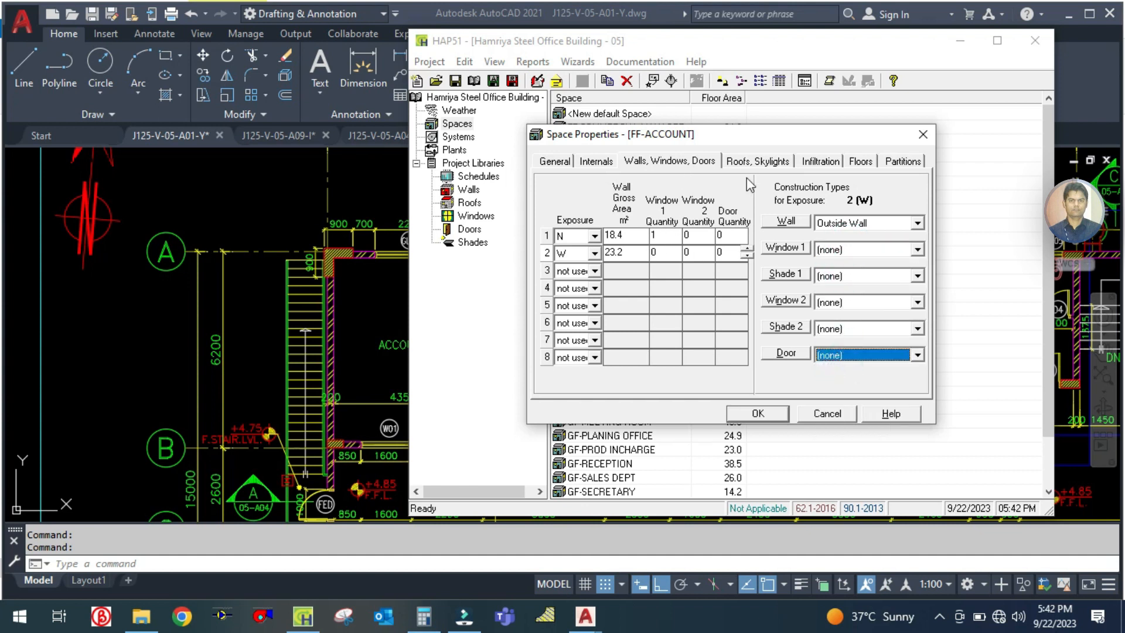
Check FF-ACCOUNT's floor area and set its horizontal roof gross area to the matching 24.9 m²
{"action": "left_click", "coordinate": [749, 163]}
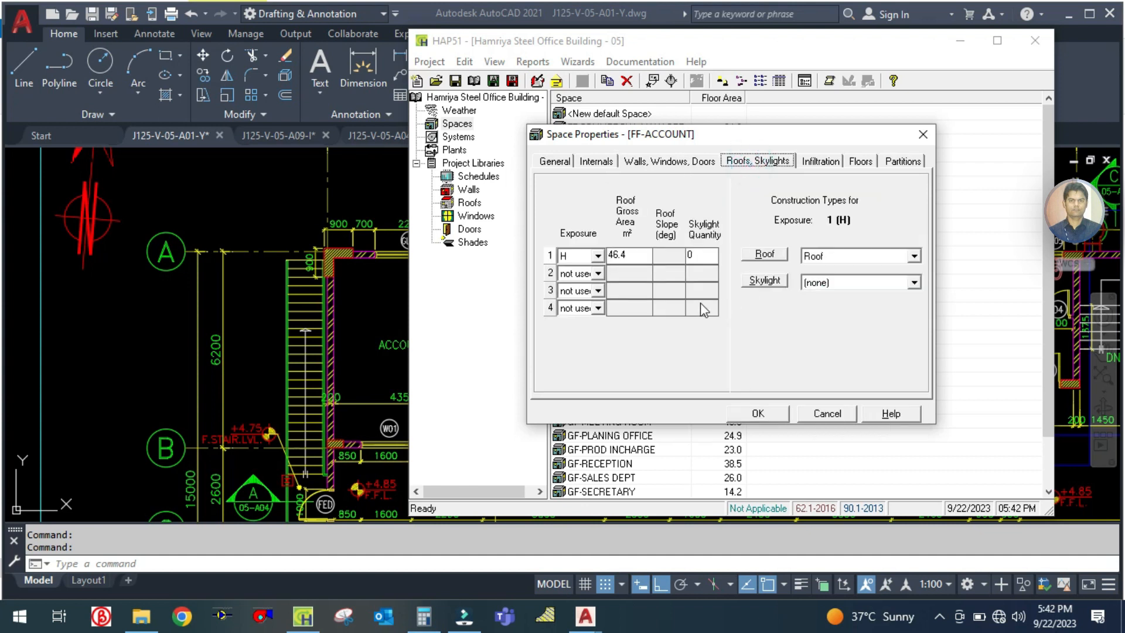
{"action": "left_click", "coordinate": [554, 163]}
{"action": "double_click", "coordinate": [661, 216]}
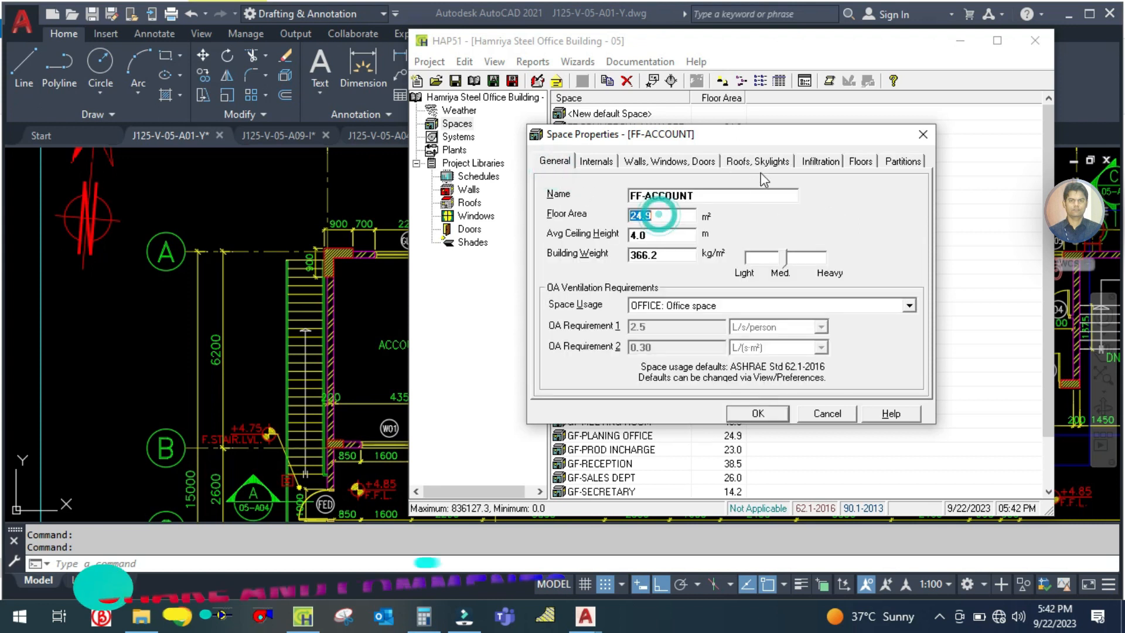
{"action": "left_click", "coordinate": [771, 160]}
{"action": "double_click", "coordinate": [635, 256]}
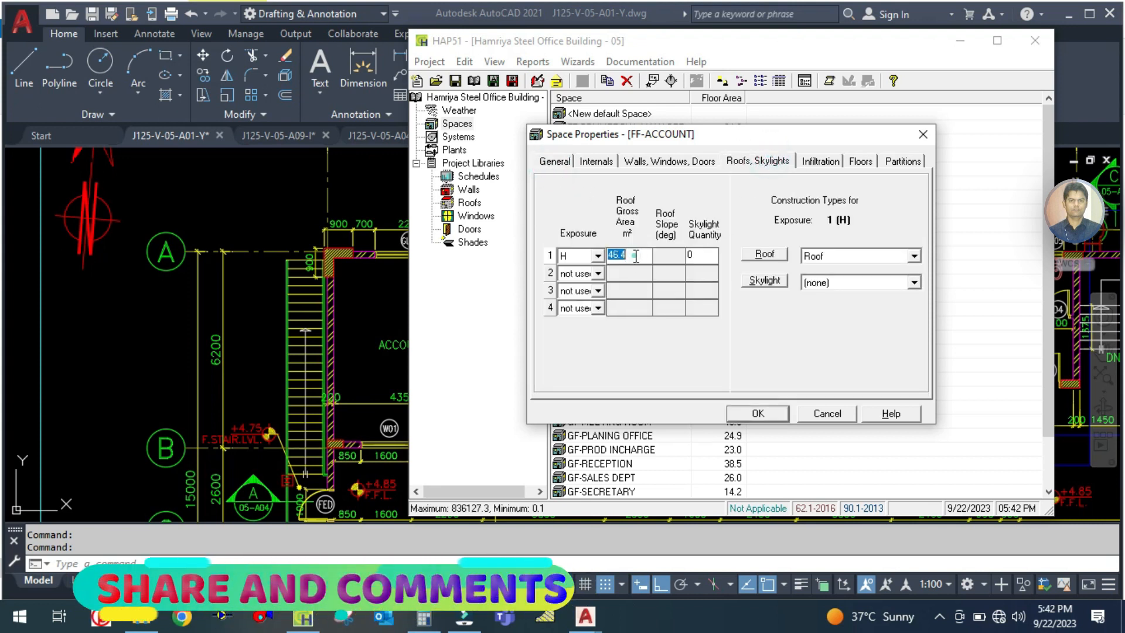
{"action": "type", "text": "29"}
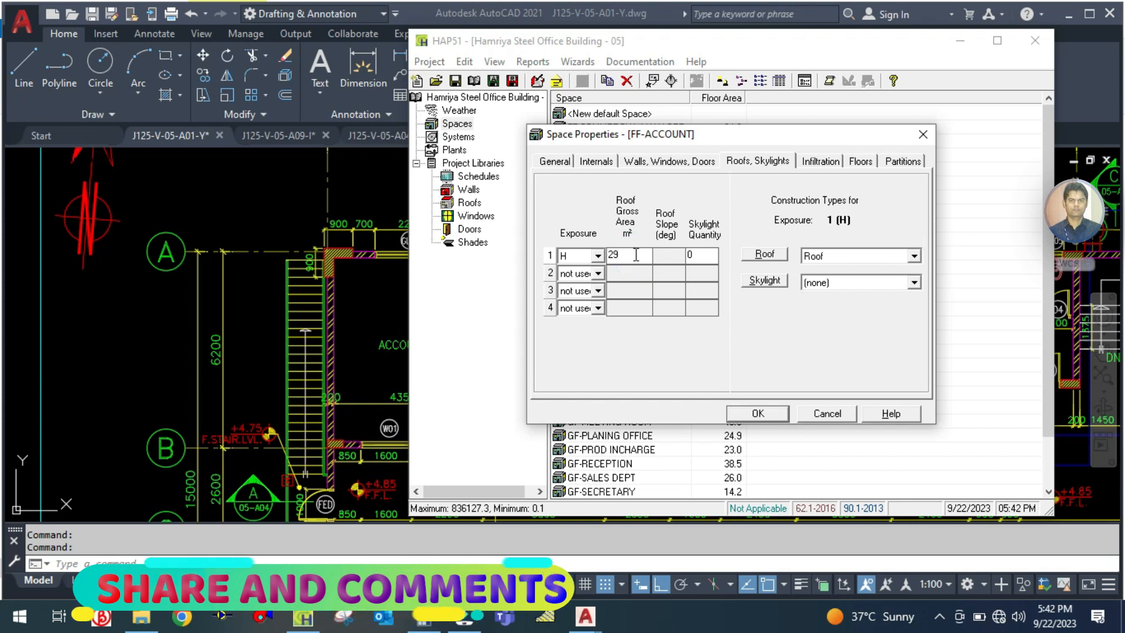
{"action": "key", "text": "BackSpace"}
{"action": "type", "text": "4."}
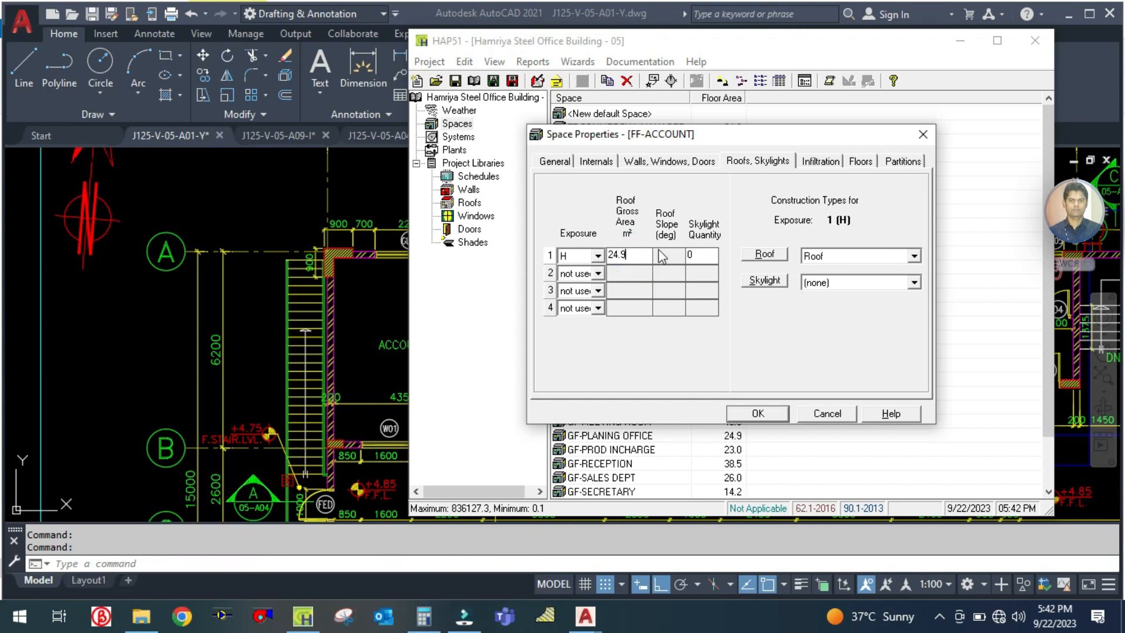
Review FF-ACCOUNT's infiltration, floor and partition settings, then accept the space and save the project
{"action": "left_click", "coordinate": [821, 161]}
{"action": "left_click", "coordinate": [859, 160]}
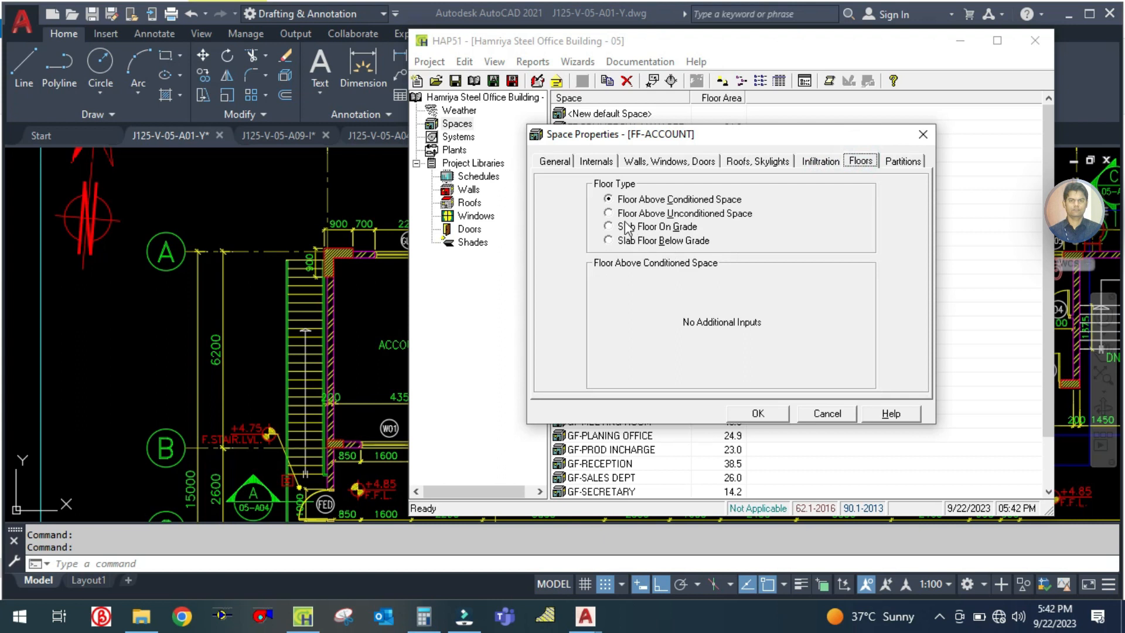
{"action": "left_click", "coordinate": [901, 166]}
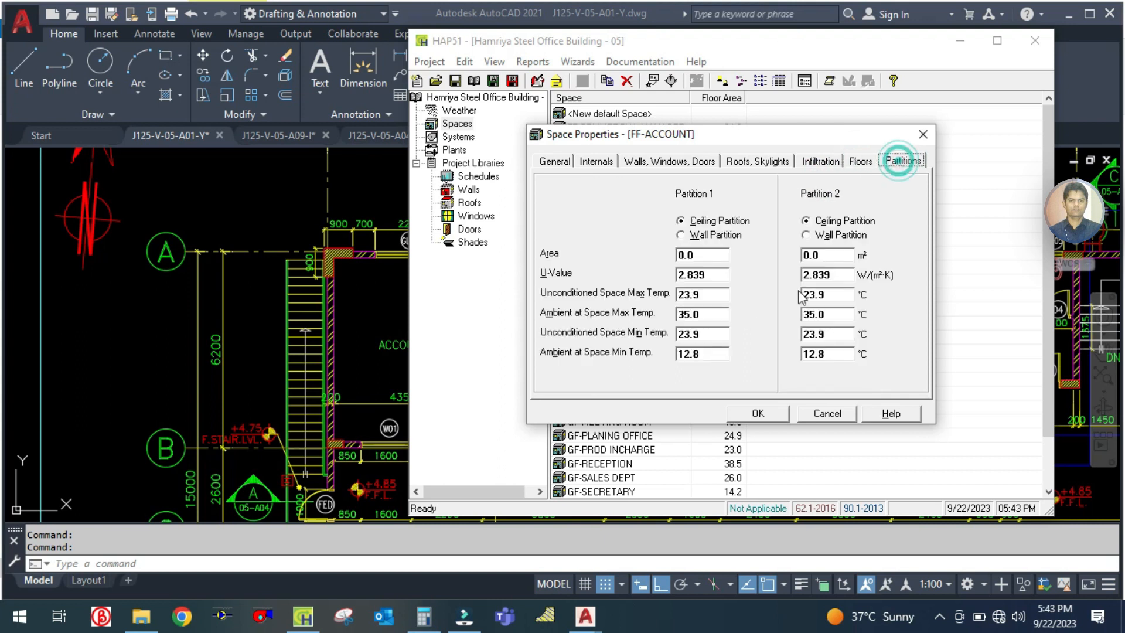
{"action": "left_click", "coordinate": [757, 413]}
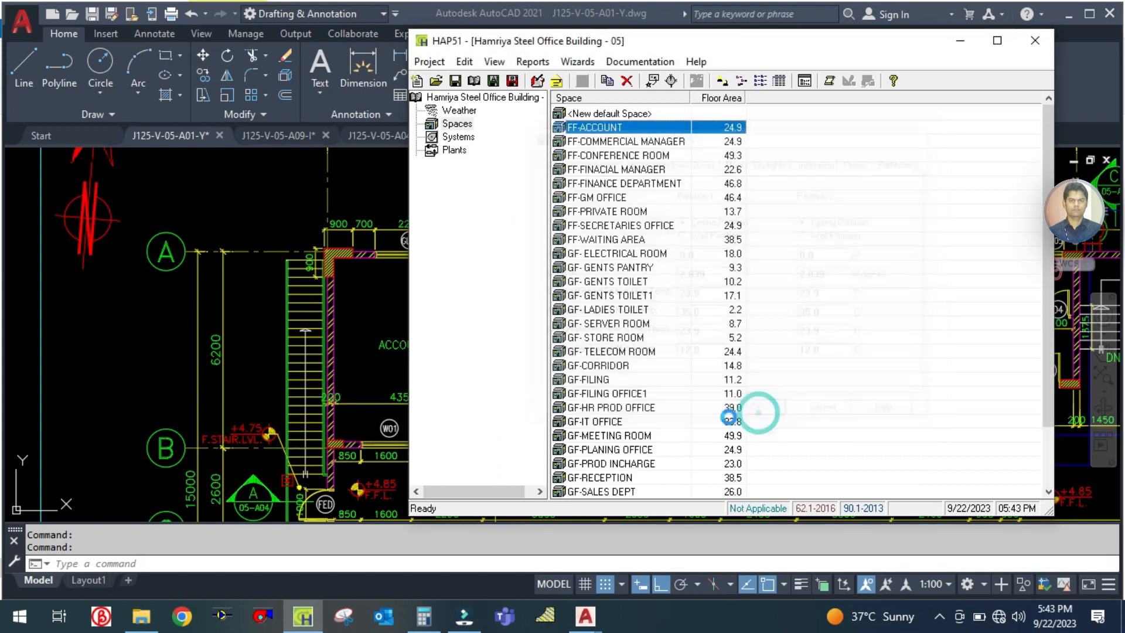
{"action": "left_click", "coordinate": [456, 82]}
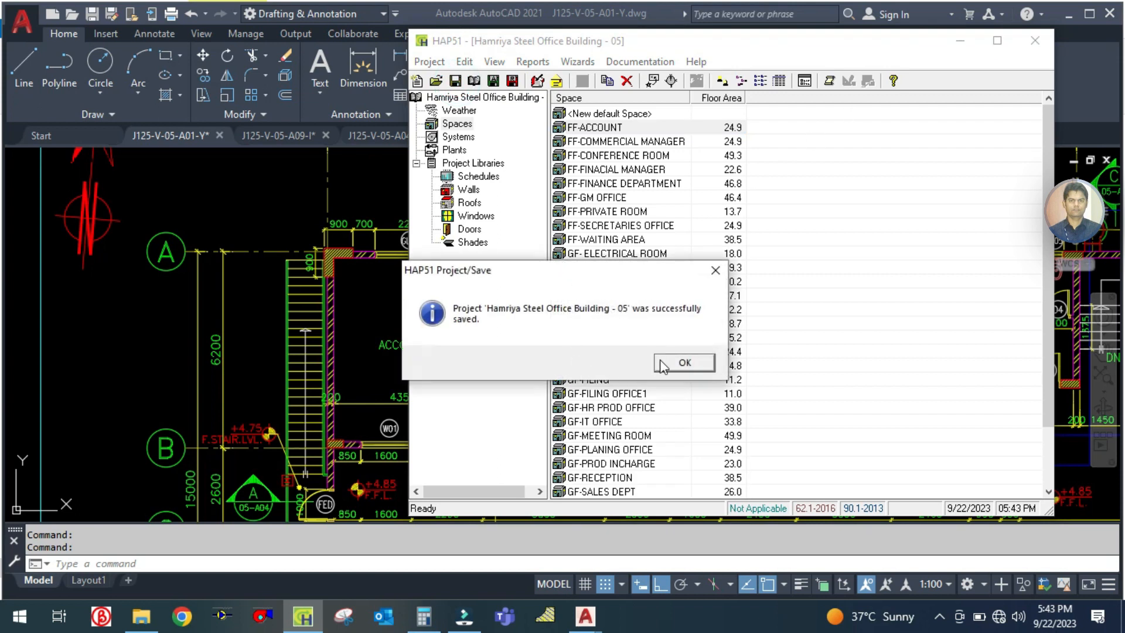
{"action": "left_click", "coordinate": [663, 366]}
Review the HAP space list, then examine the rooms on the first-floor layout of the J125-V-05-A01-Y drawing in AutoCAD
{"action": "scroll", "coordinate": [803, 331], "scroll_direction": "down", "scroll_amount": 2}
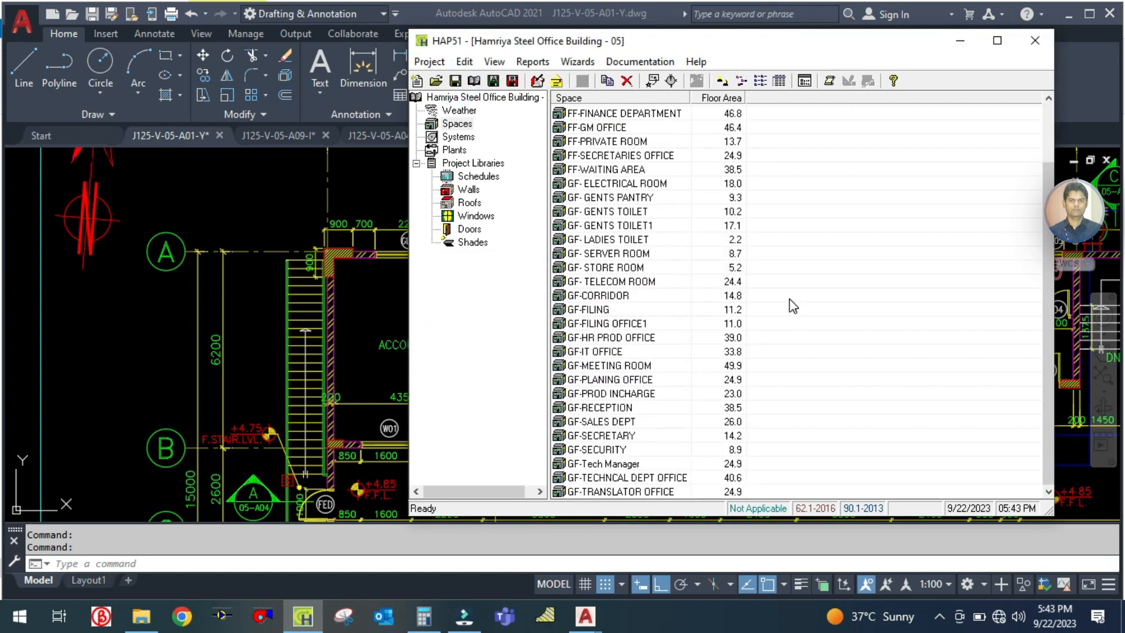
{"action": "left_click", "coordinate": [270, 197]}
{"action": "scroll", "coordinate": [371, 245], "scroll_direction": "down", "scroll_amount": 5}
{"action": "scroll", "coordinate": [370, 245], "scroll_direction": "up", "scroll_amount": 5}
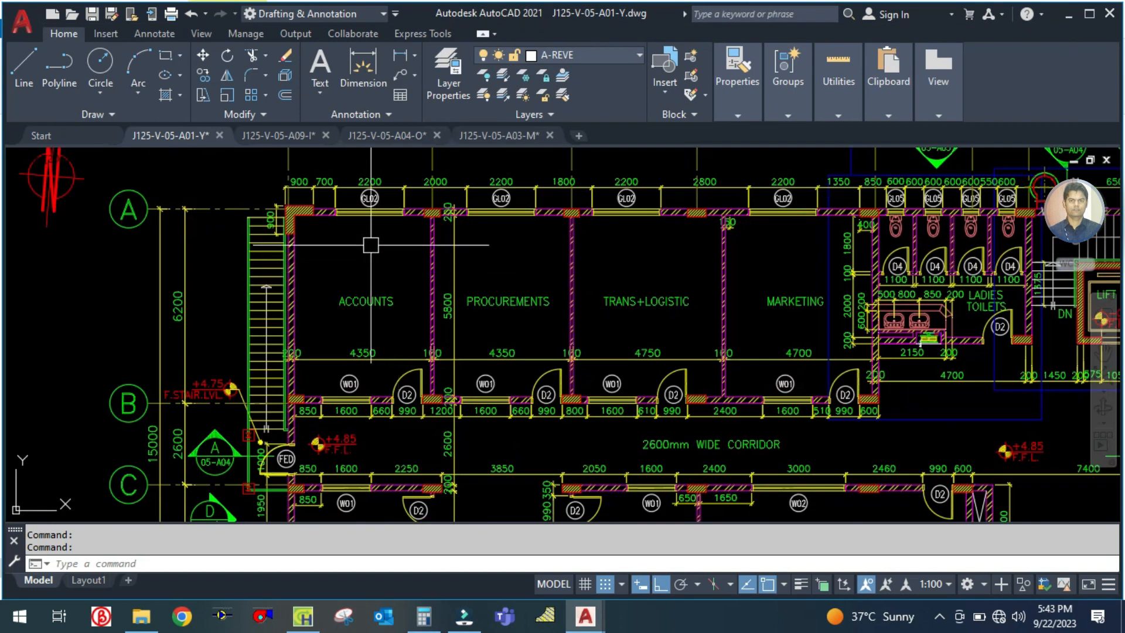
{"action": "scroll", "coordinate": [370, 245], "scroll_direction": "down", "scroll_amount": 2}
{"action": "scroll", "coordinate": [401, 229], "scroll_direction": "up", "scroll_amount": 4}
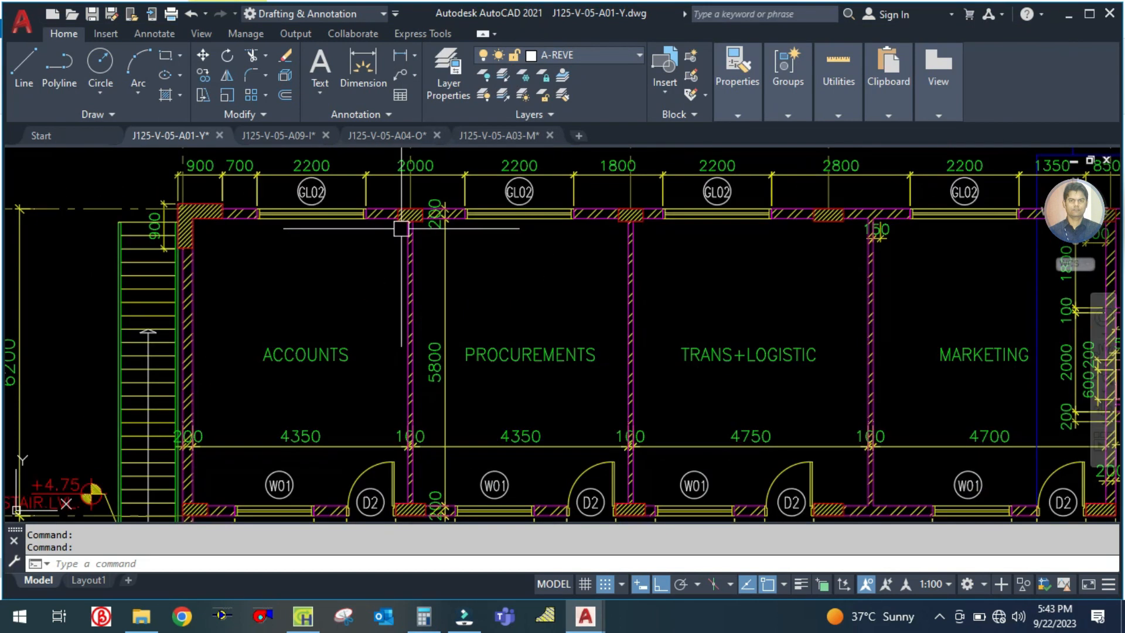
{"action": "scroll", "coordinate": [401, 228], "scroll_direction": "down", "scroll_amount": 5}
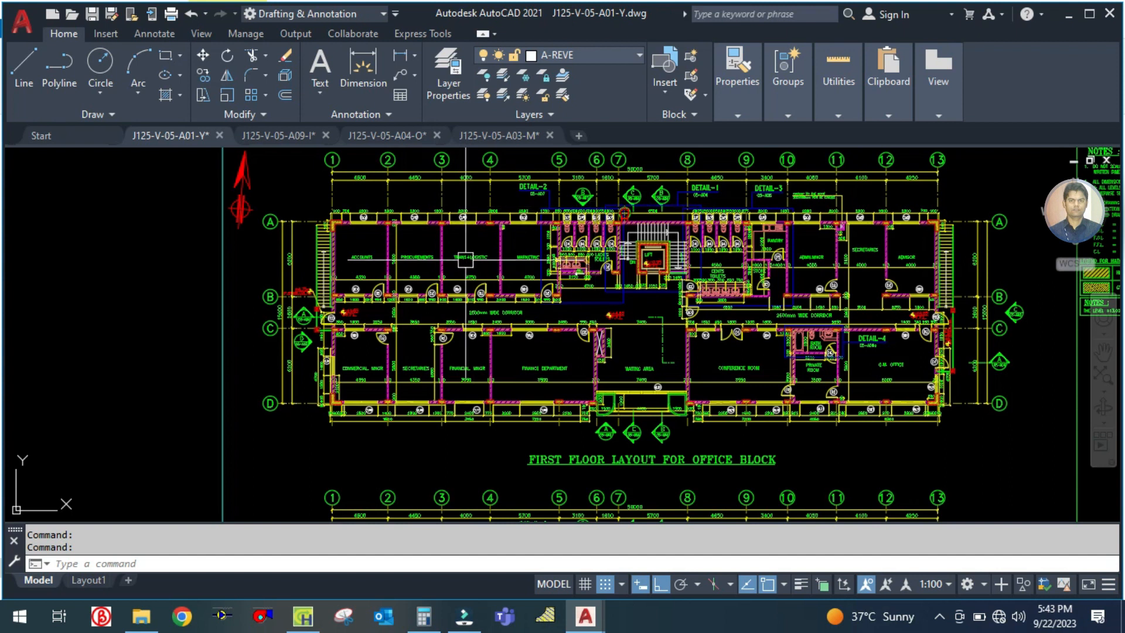
{"action": "scroll", "coordinate": [429, 249], "scroll_direction": "up", "scroll_amount": 2}
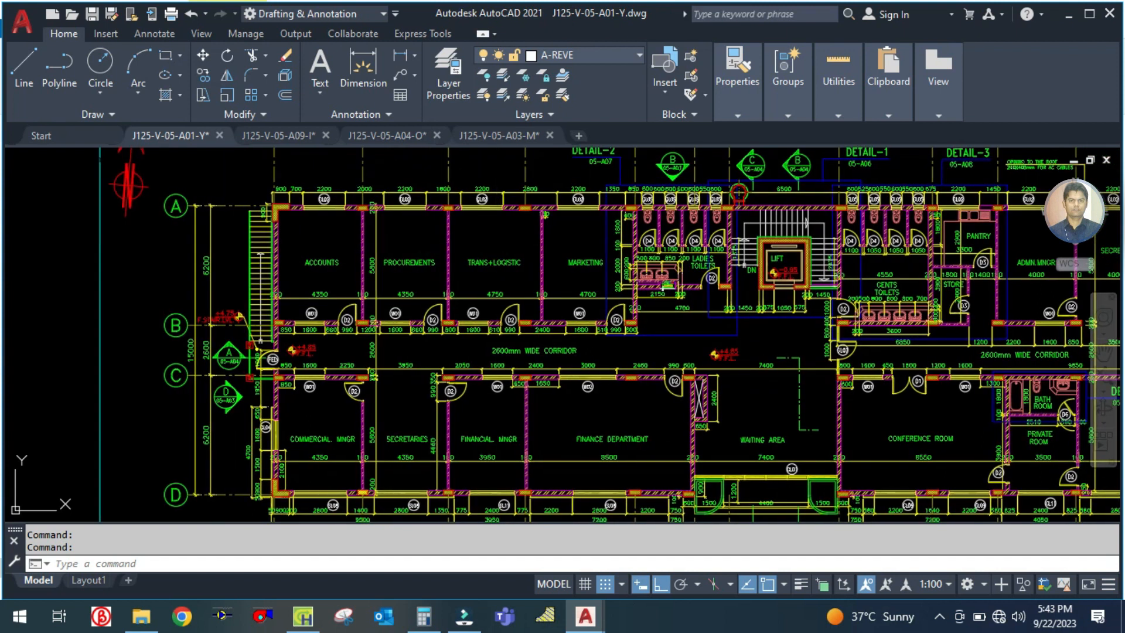
{"action": "left_click_drag", "start_coordinate": [494, 248], "coordinate": [364, 263]}
{"action": "scroll", "coordinate": [299, 285], "scroll_direction": "up", "scroll_amount": 4}
{"action": "scroll", "coordinate": [293, 286], "scroll_direction": "down", "scroll_amount": 4}
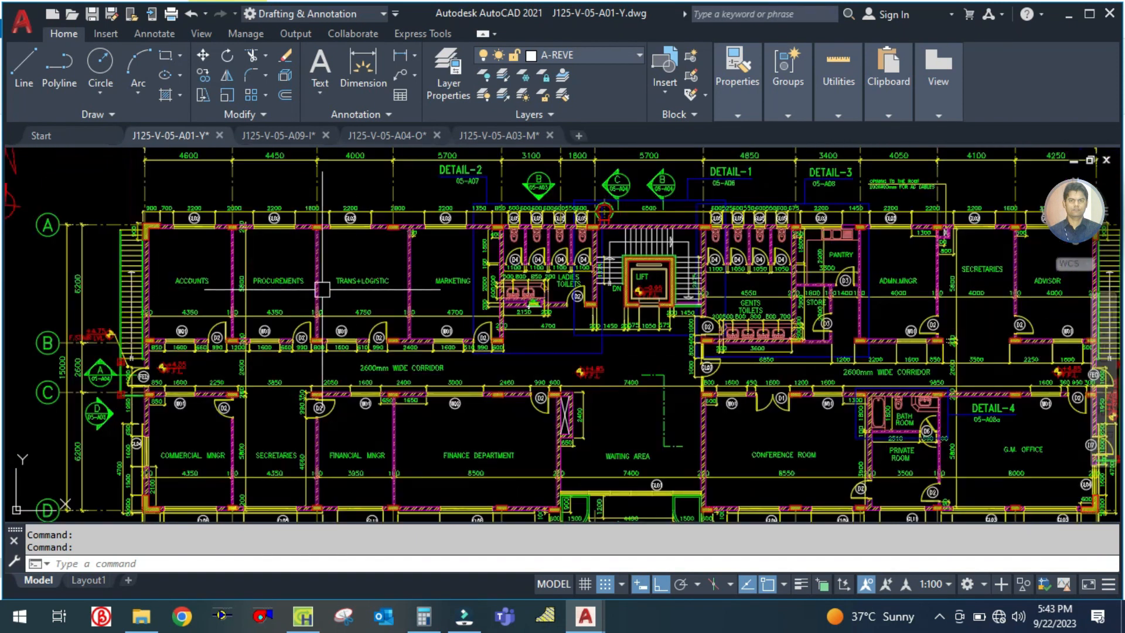
{"action": "scroll", "coordinate": [418, 286], "scroll_direction": "up", "scroll_amount": 2}
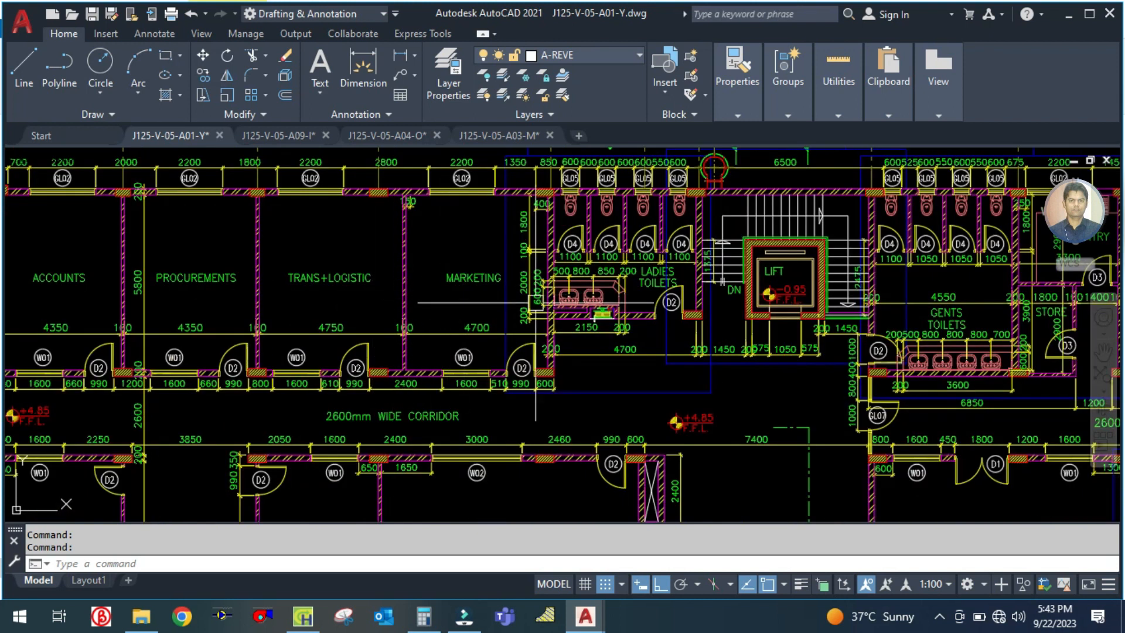
{"action": "scroll", "coordinate": [588, 293], "scroll_direction": "up", "scroll_amount": 2}
{"action": "scroll", "coordinate": [469, 293], "scroll_direction": "down", "scroll_amount": 5}
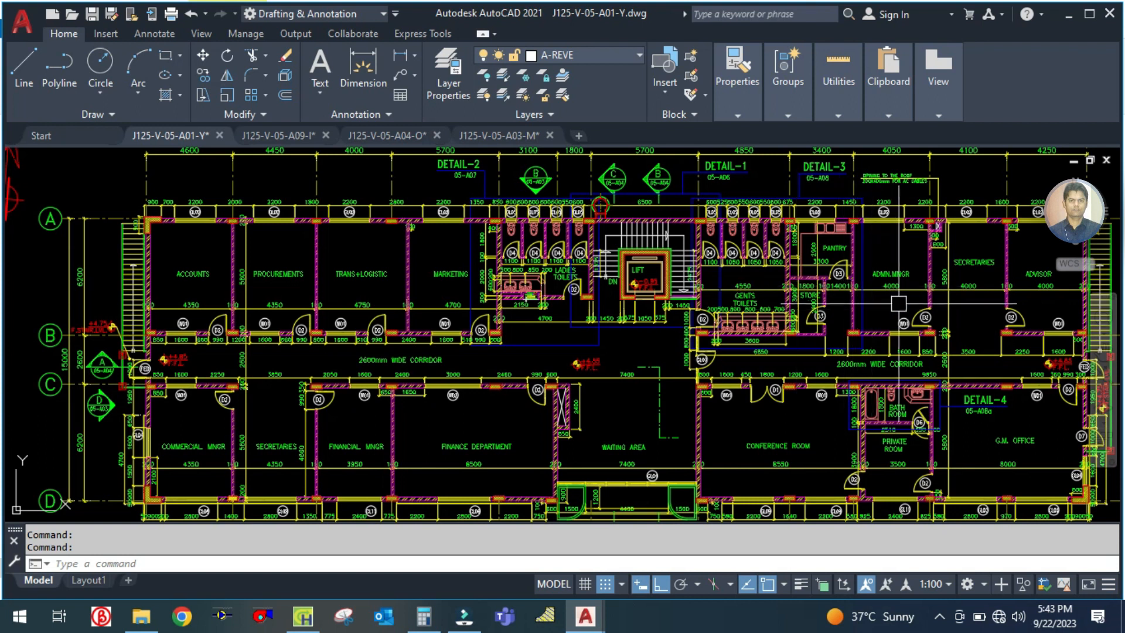
{"action": "scroll", "coordinate": [1009, 260], "scroll_direction": "up", "scroll_amount": 2}
{"action": "scroll", "coordinate": [1010, 259], "scroll_direction": "down", "scroll_amount": 3}
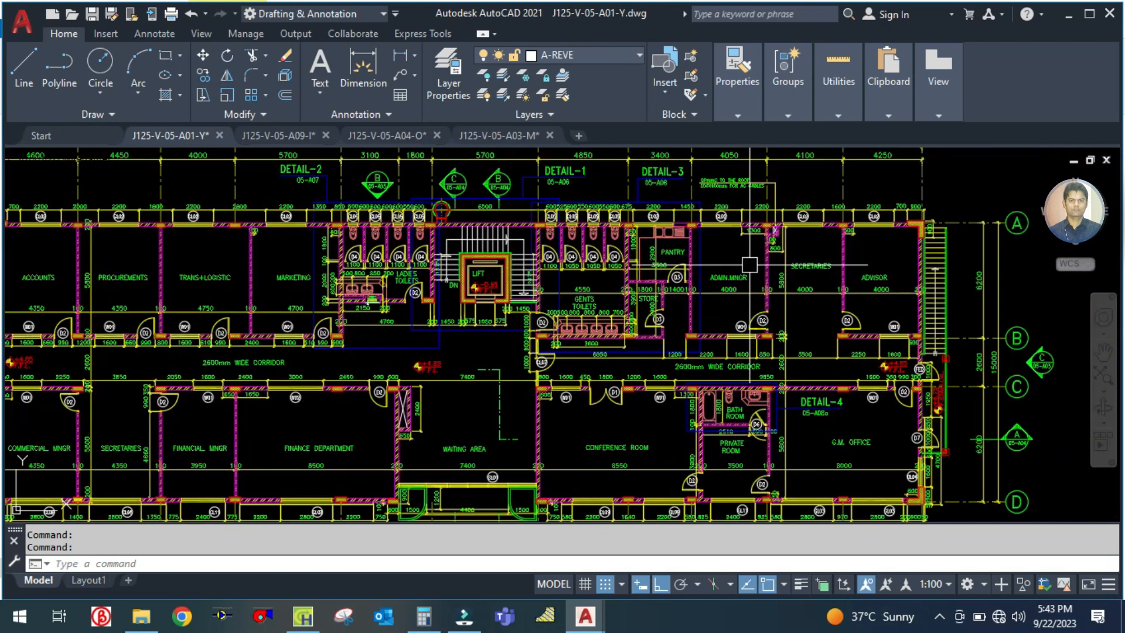
{"action": "scroll", "coordinate": [879, 263], "scroll_direction": "up", "scroll_amount": 2}
{"action": "scroll", "coordinate": [878, 263], "scroll_direction": "down", "scroll_amount": 2}
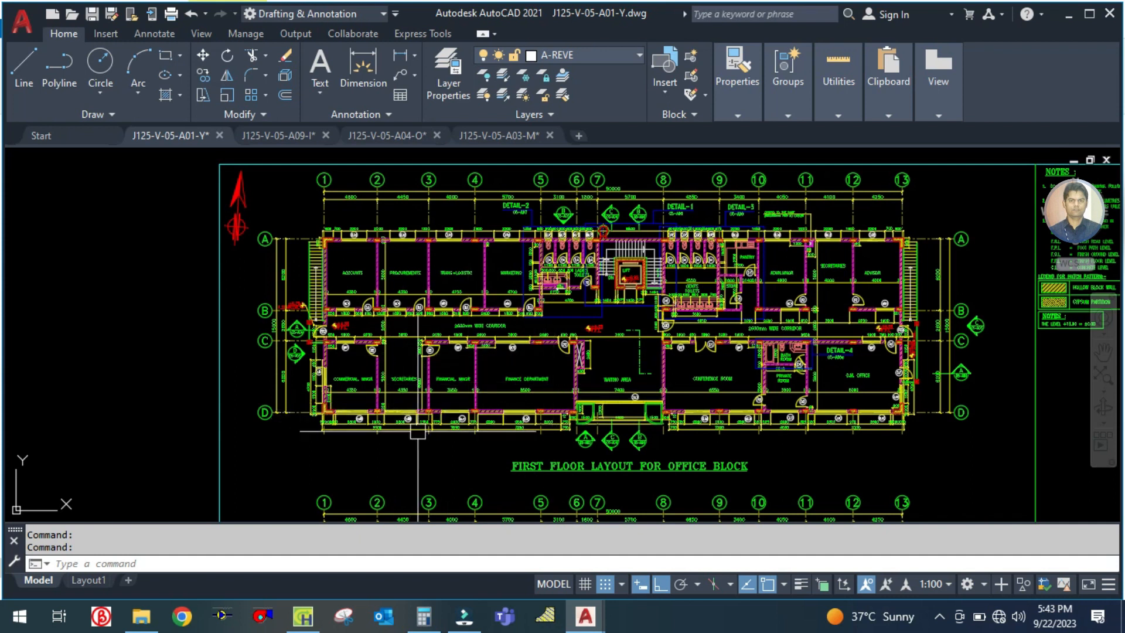
View the first-floor and ground-floor office block layouts together on the J125-V-05-A01-Y sheet
{"action": "left_click_drag", "start_coordinate": [434, 445], "coordinate": [314, 433]}
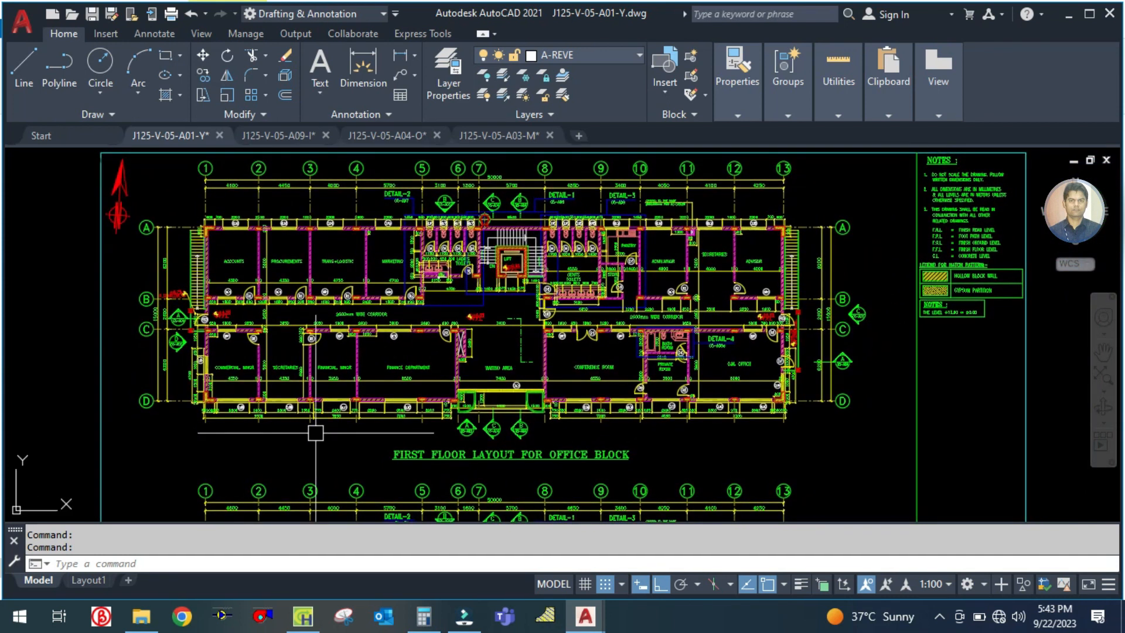
{"action": "scroll", "coordinate": [387, 315], "scroll_direction": "down", "scroll_amount": 3}
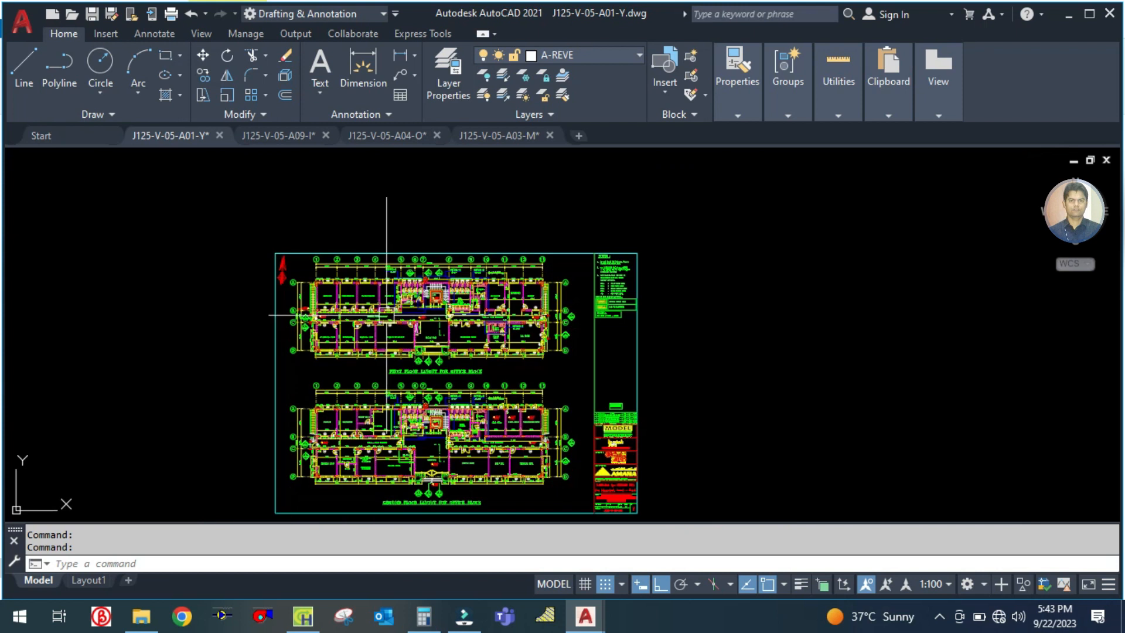
{"action": "scroll", "coordinate": [317, 373], "scroll_direction": "up", "scroll_amount": 4}
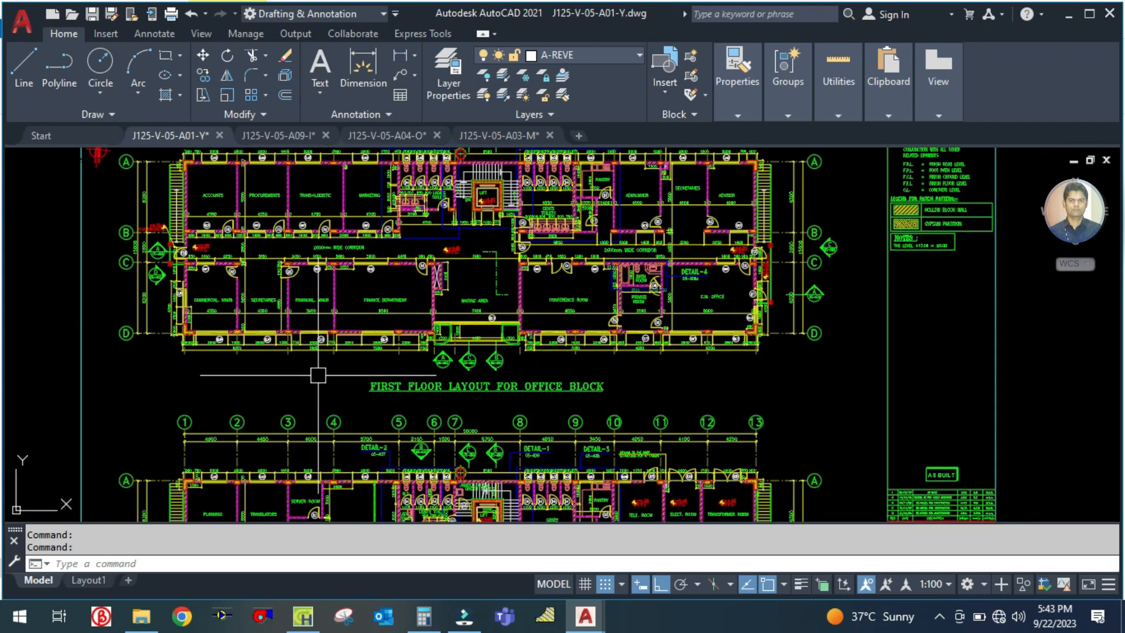
{"action": "scroll", "coordinate": [313, 382], "scroll_direction": "down", "scroll_amount": 2}
{"action": "mouse_move", "coordinate": [313, 383]}
{"action": "left_mouse_down"}
{"action": "mouse_move", "coordinate": [322, 417]}
{"action": "mouse_move", "coordinate": [283, 333]}
{"action": "left_mouse_up"}
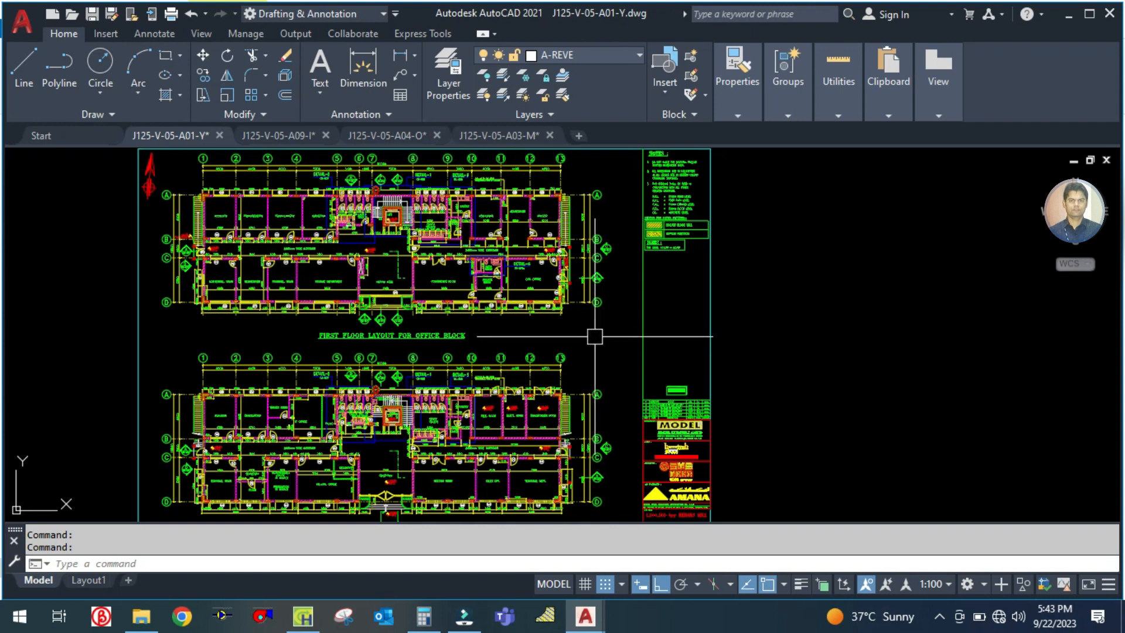